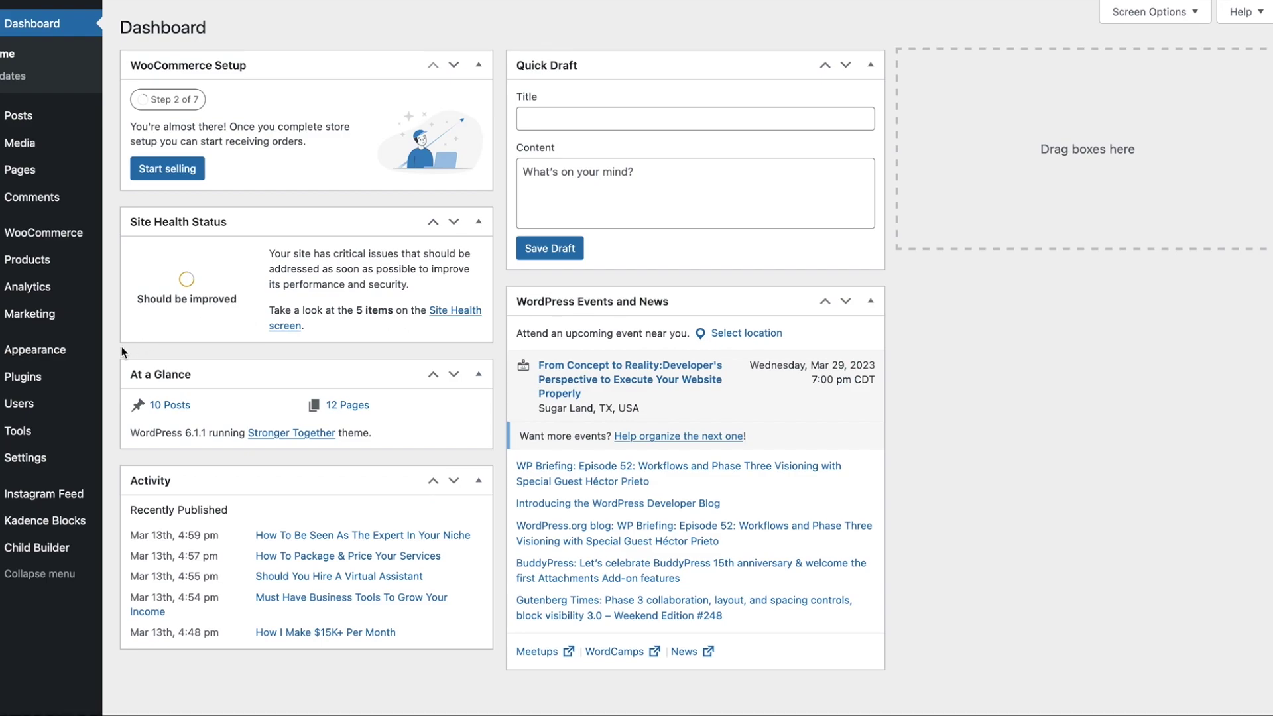
# Open the Customizer's Colors & Fonts > Colors settings showing Global Palette 1.
pyautogui.moveTo(72, 356)
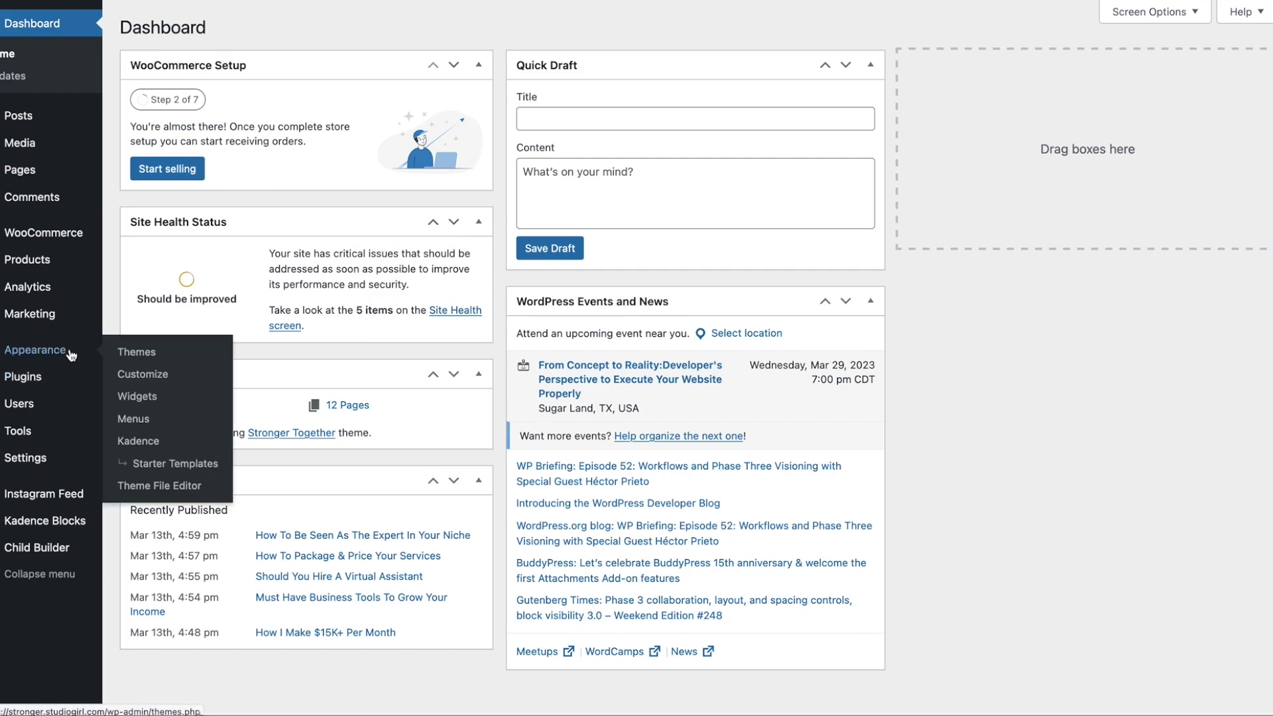
pyautogui.click(146, 373)
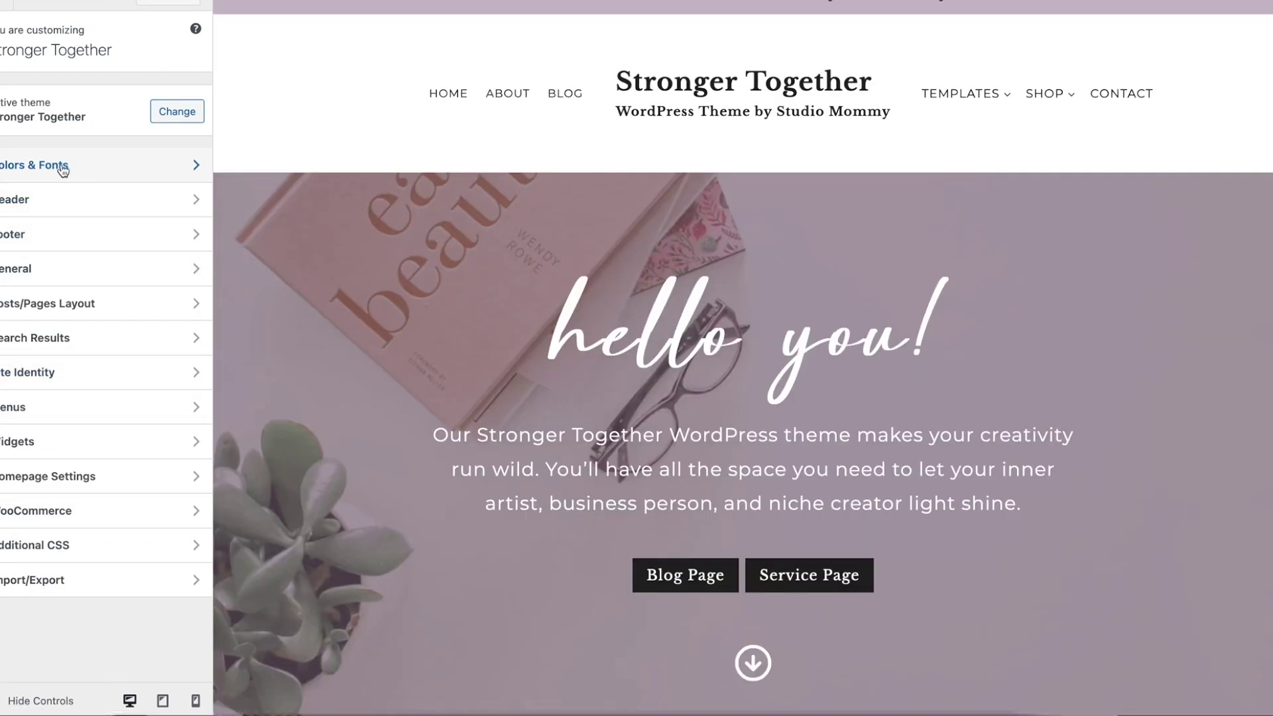
pyautogui.click(63, 170)
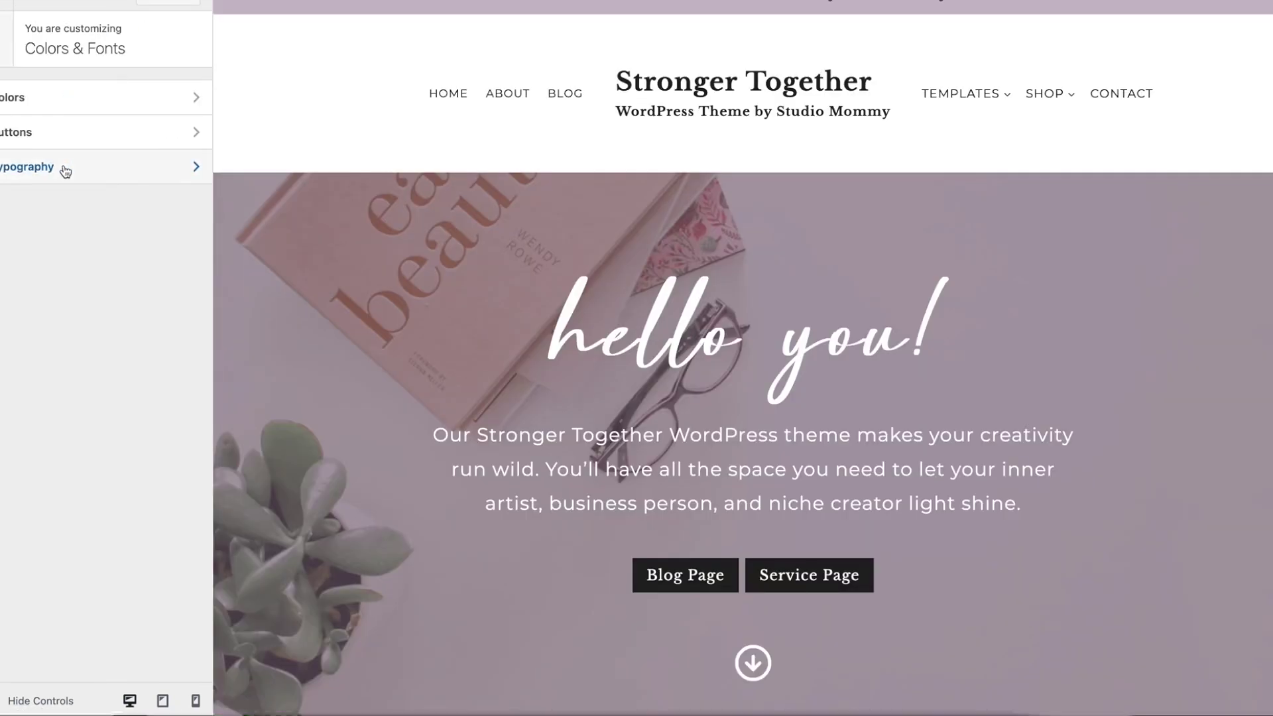
pyautogui.click(39, 97)
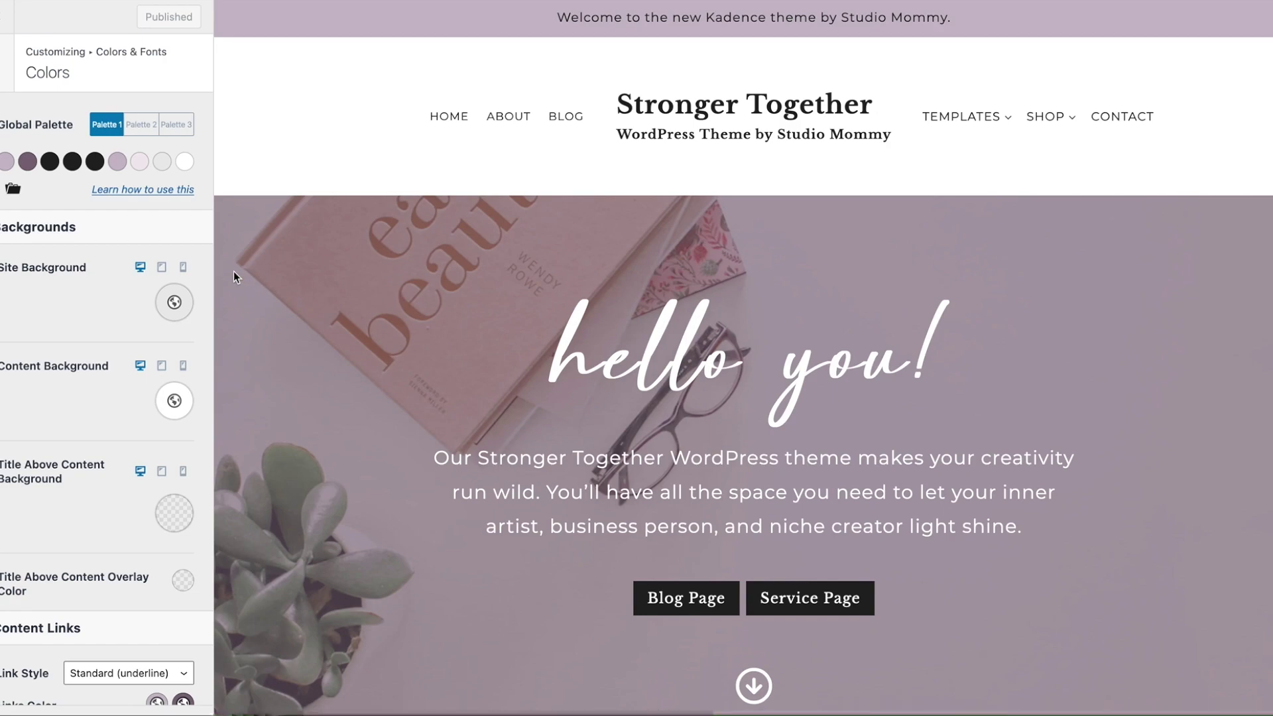
# Preview Palettes 2 and 3, return to Palette 1, and edit its first colour C9BCC9.
pyautogui.click(138, 132)
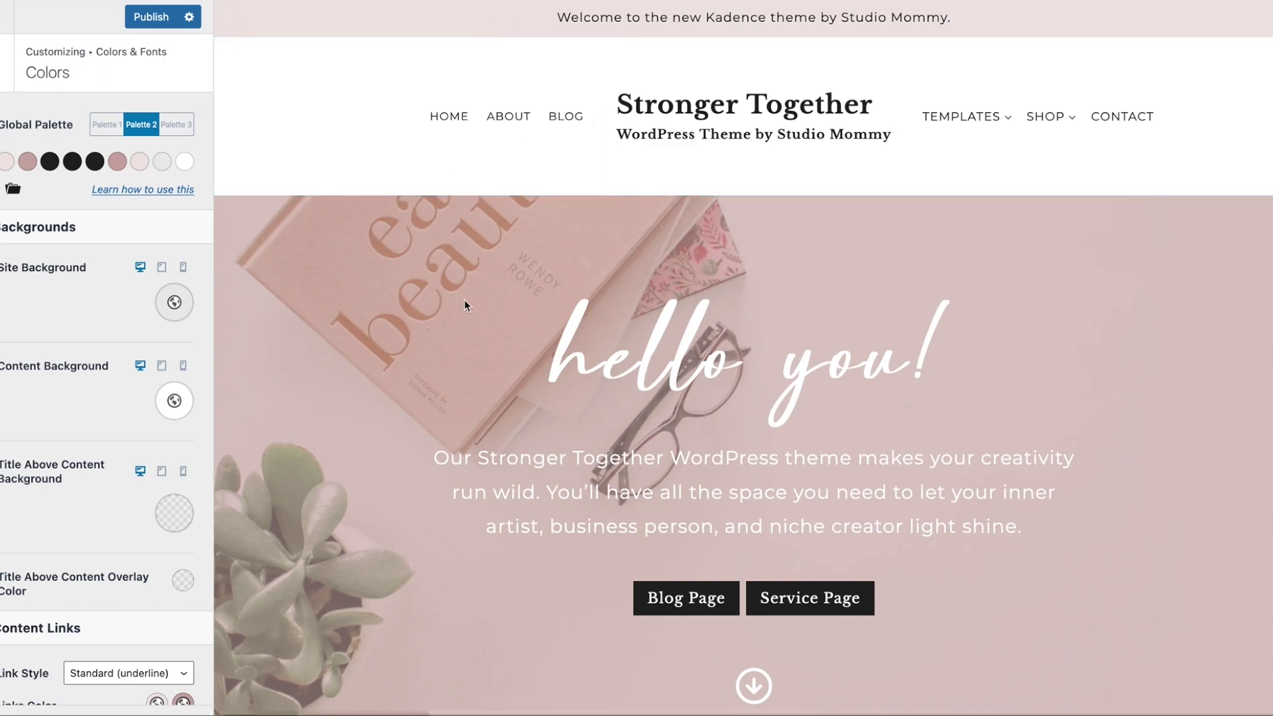
pyautogui.click(179, 126)
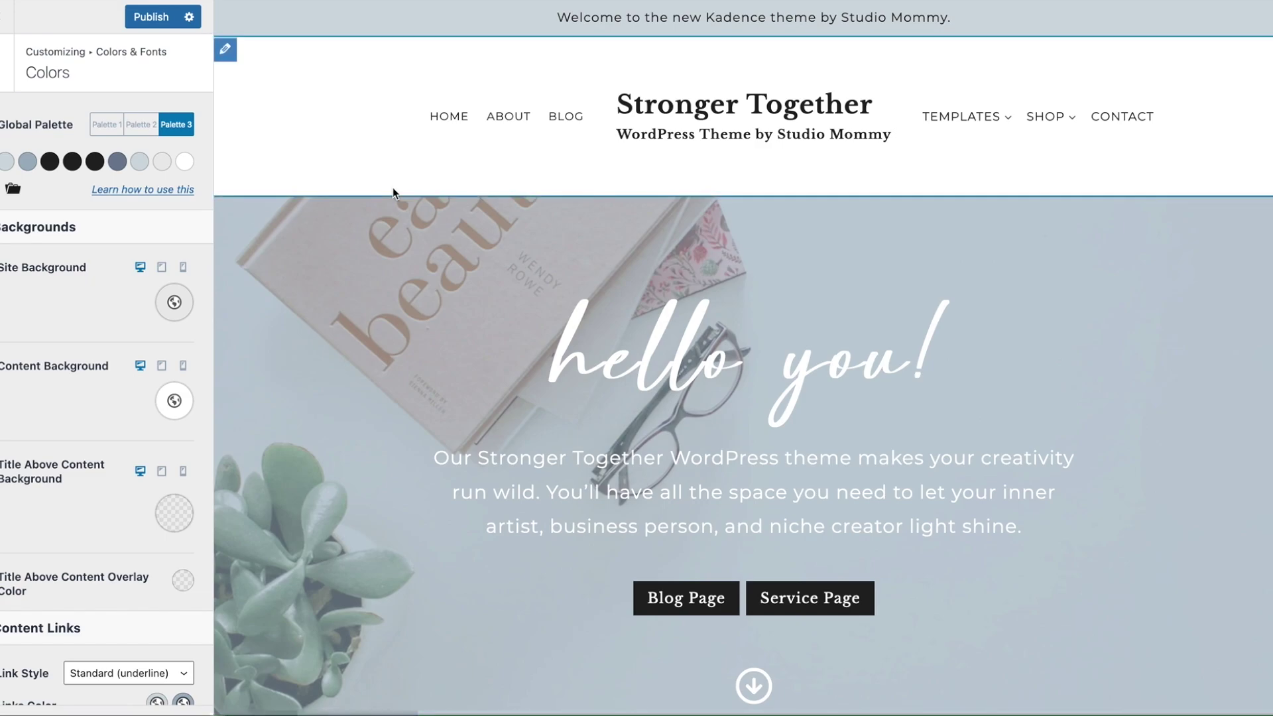
pyautogui.click(139, 126)
pyautogui.click(106, 131)
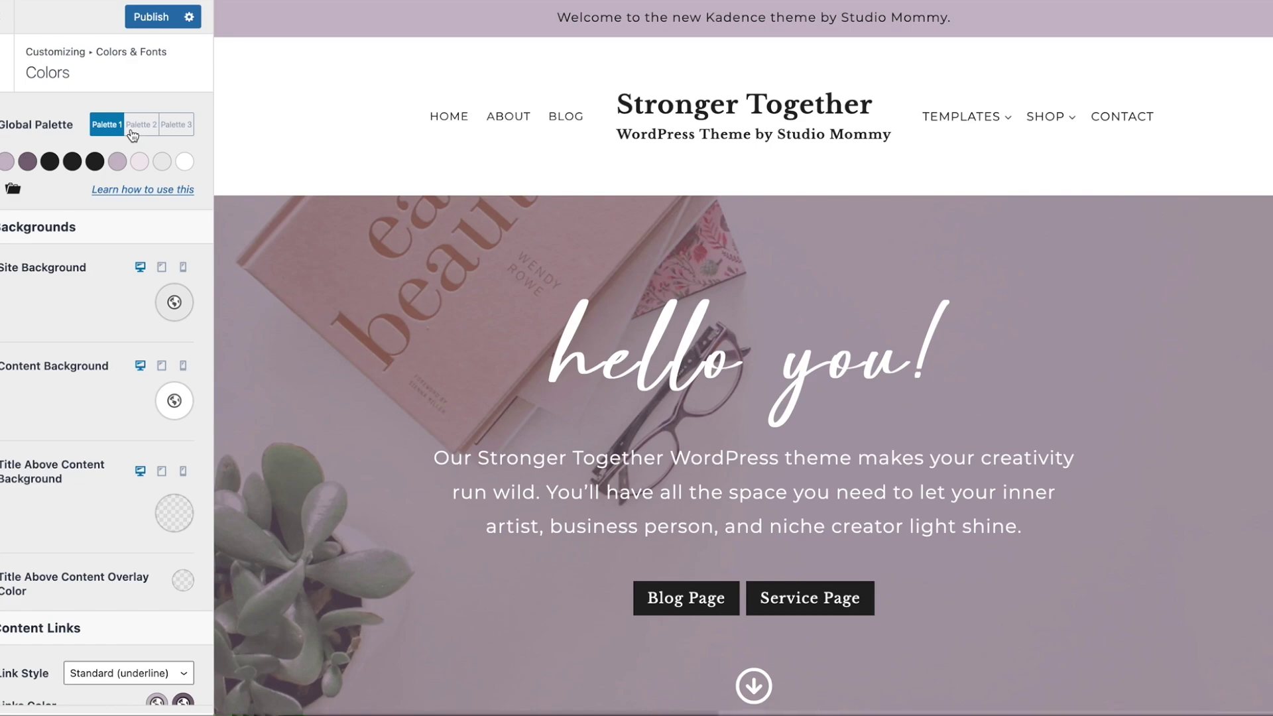
pyautogui.click(8, 165)
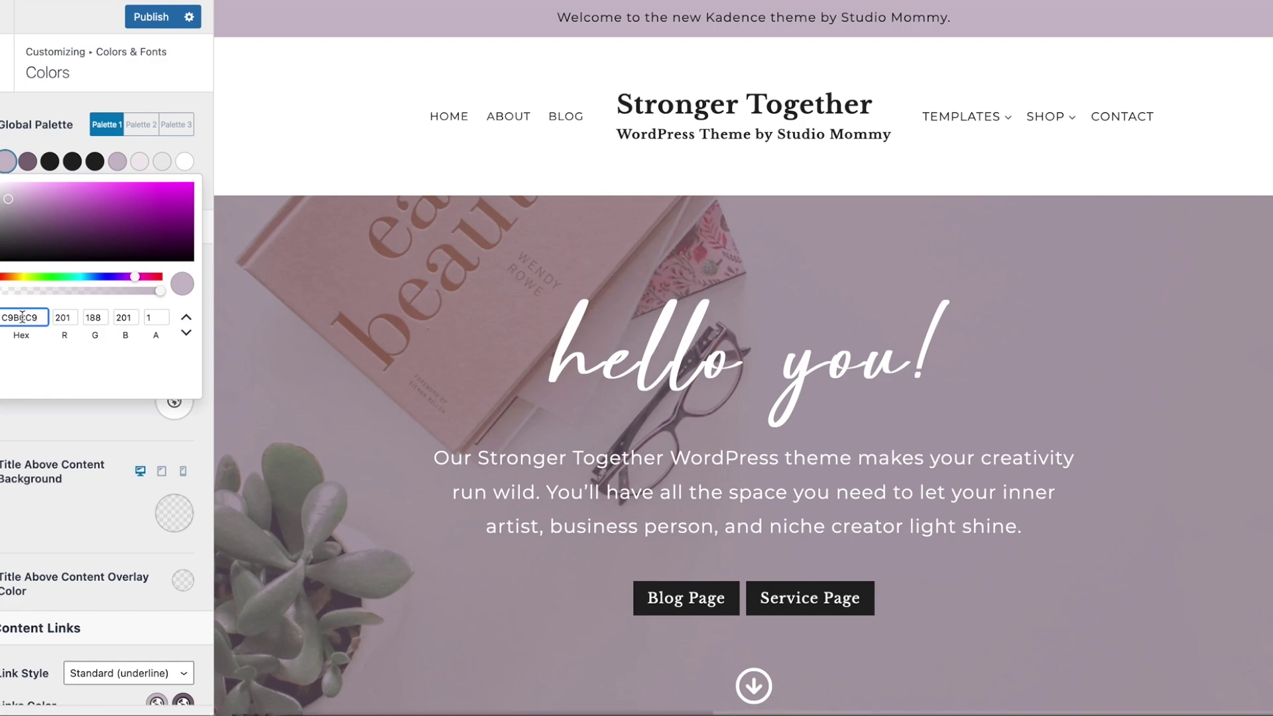
# Shift Palette 1's first colour hue to sage green BFC9BC.
pyautogui.click(38, 143)
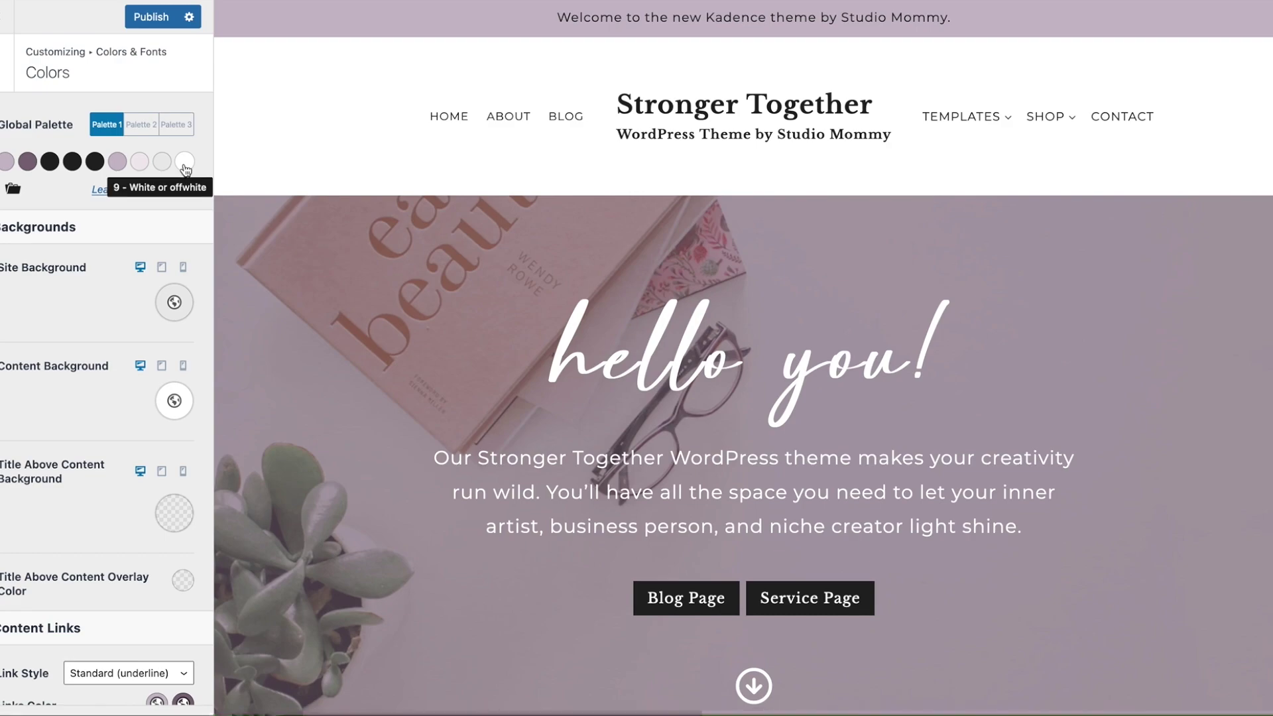
pyautogui.click(8, 162)
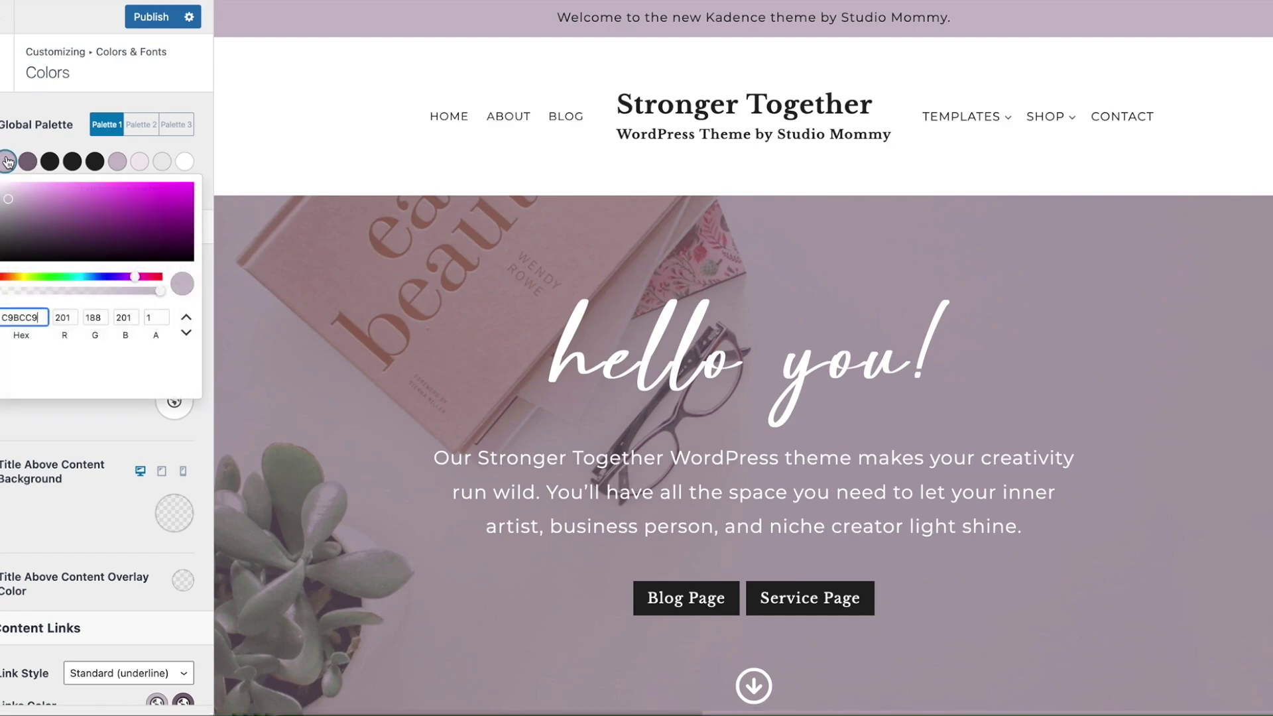
pyautogui.click(71, 277)
pyautogui.click(51, 276)
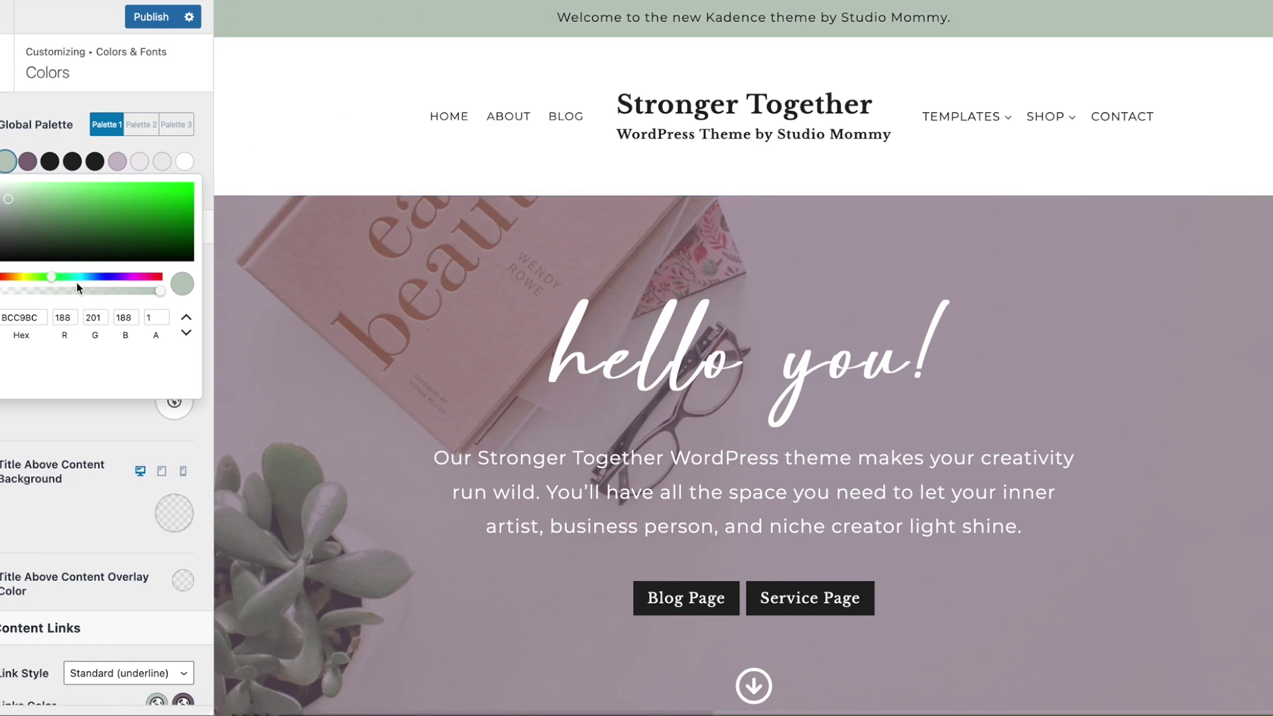
pyautogui.moveTo(57, 273); pyautogui.dragTo(44, 275)
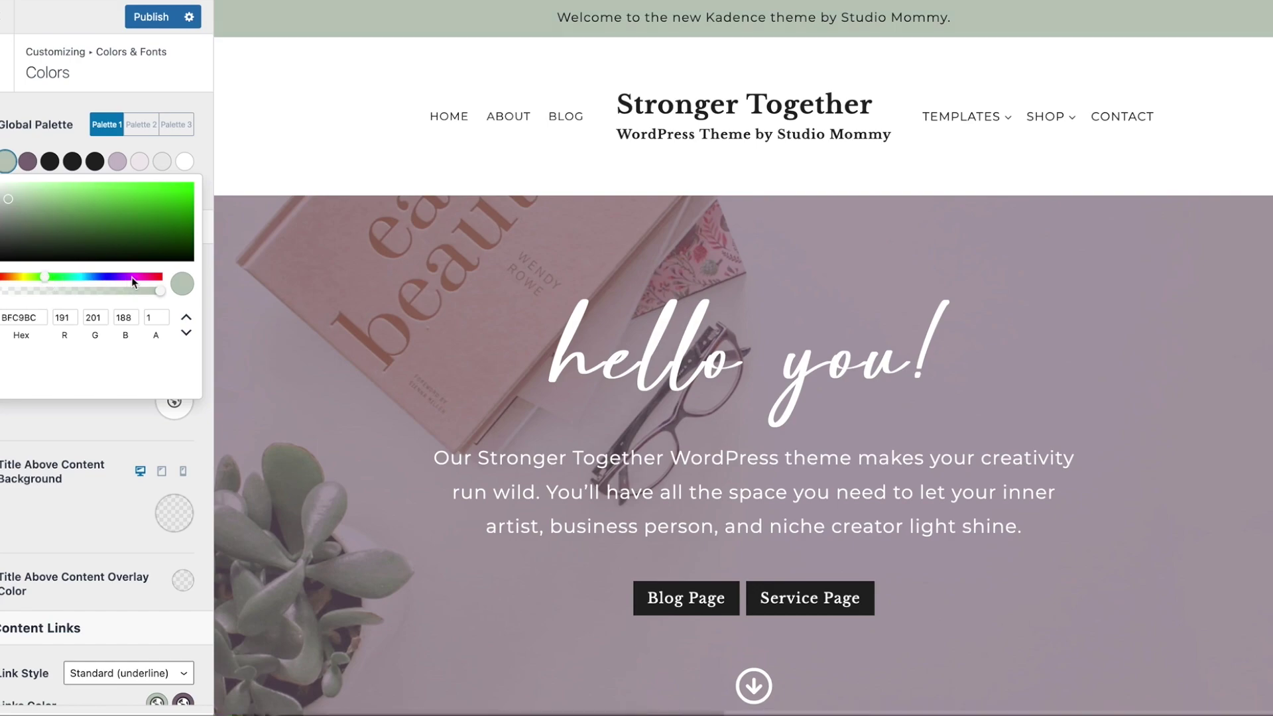
pyautogui.click(210, 170)
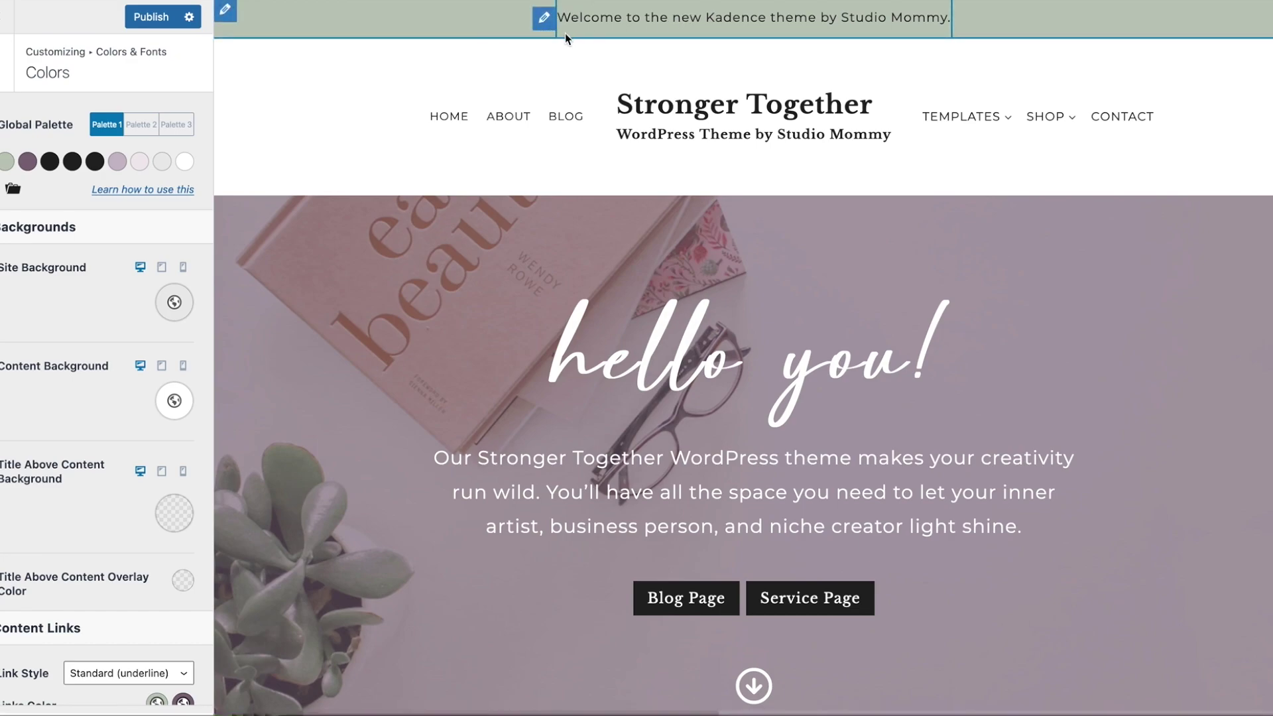
# Copy the sixth swatch's hex C9BCC9 into the first palette colour, restoring mauve.
pyautogui.click(8, 162)
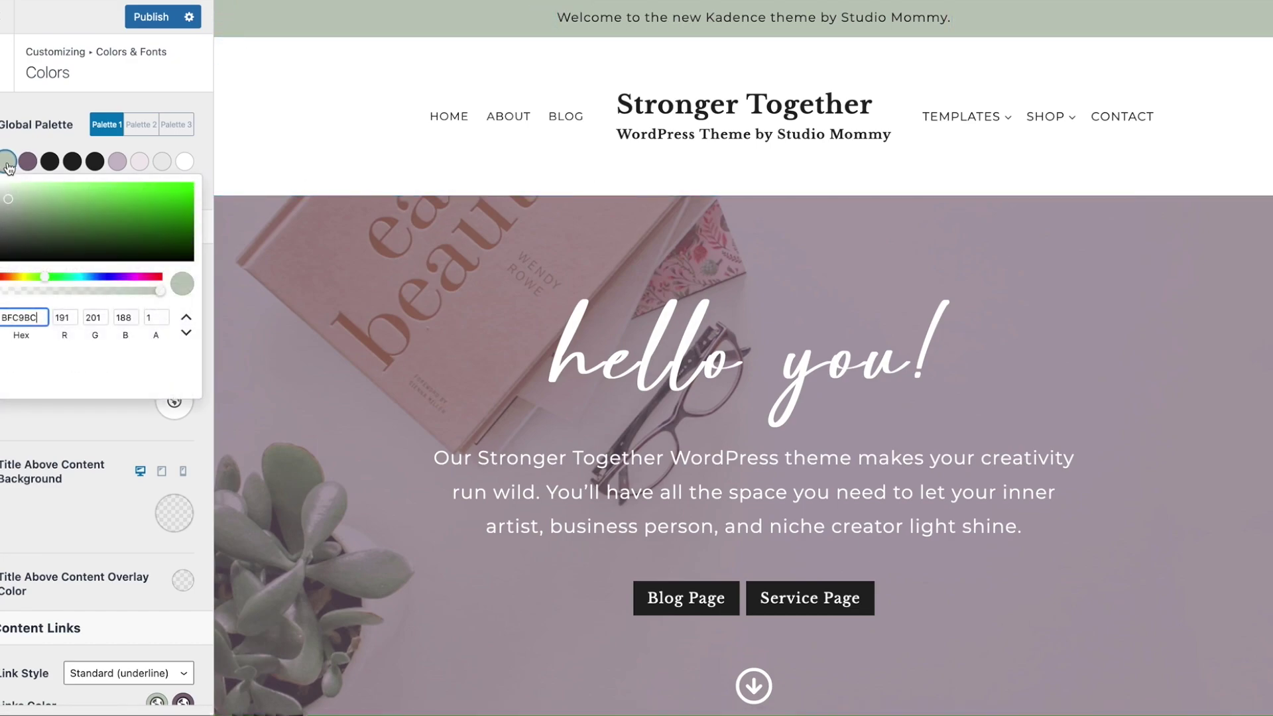
pyautogui.click(38, 319)
pyautogui.click(33, 97)
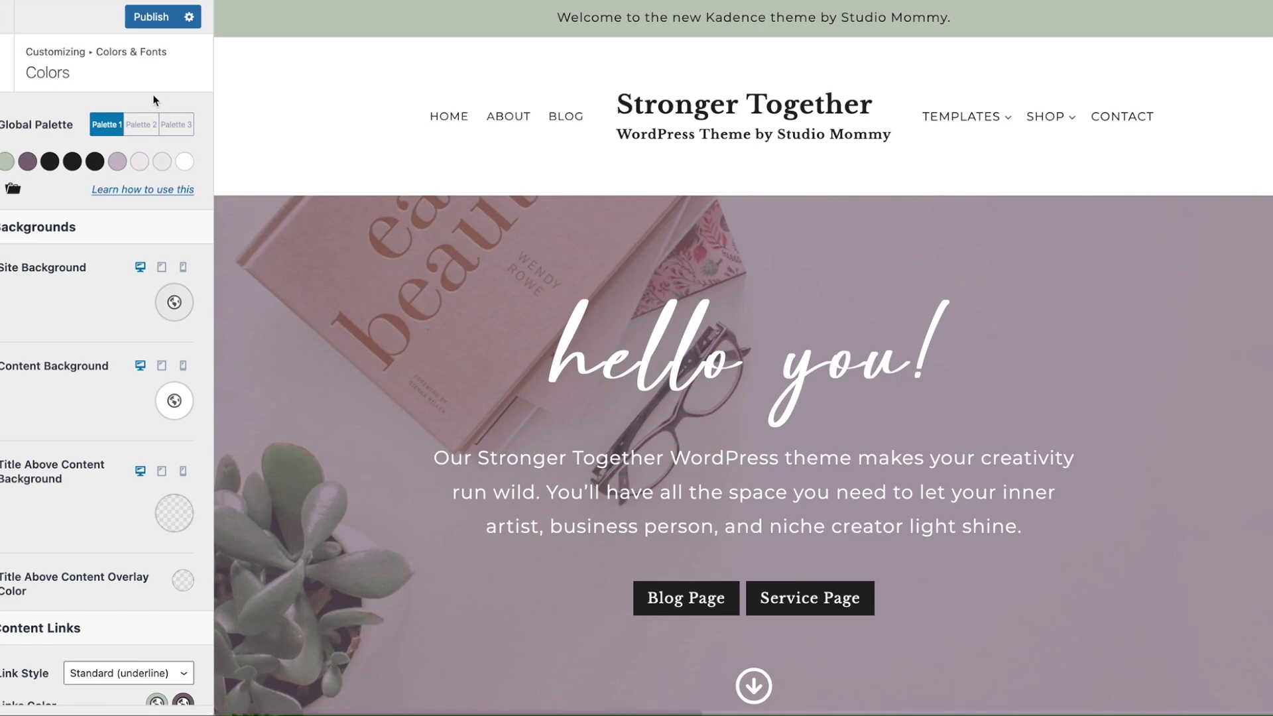
pyautogui.click(7, 161)
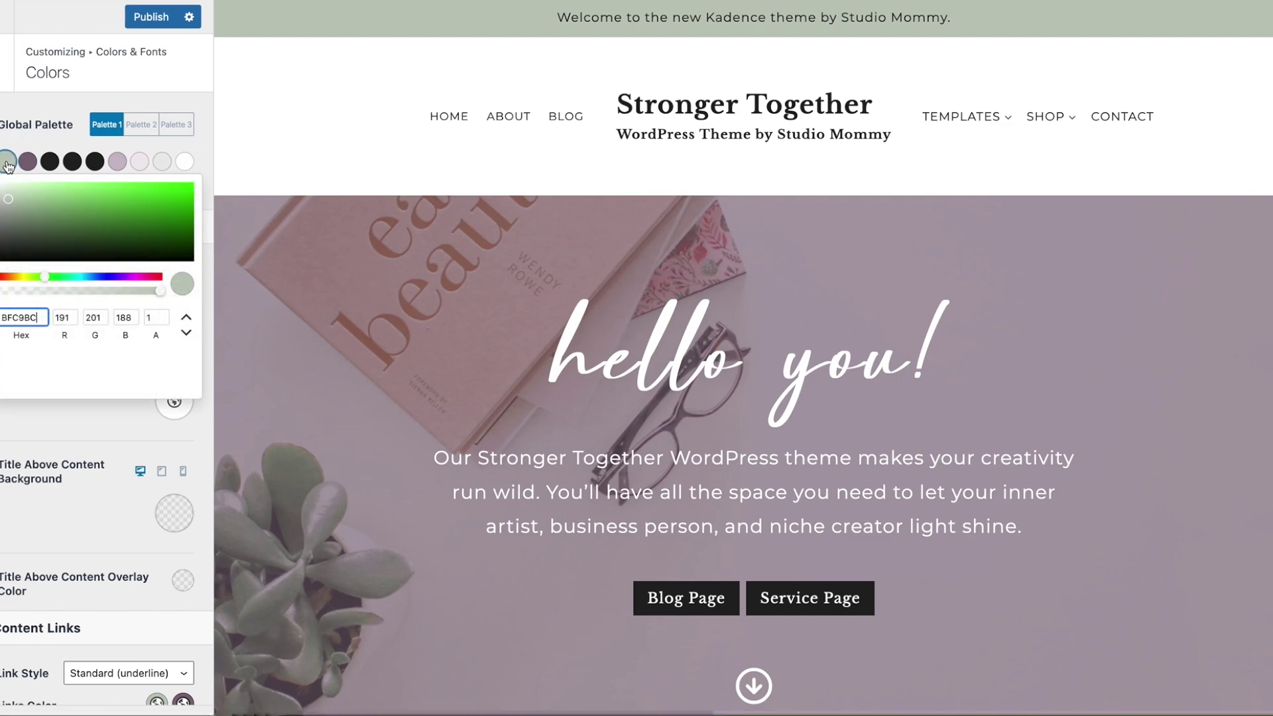
pyautogui.click(118, 161)
pyautogui.doubleClick(27, 317)
pyautogui.hotkey('ctrl', 'c')
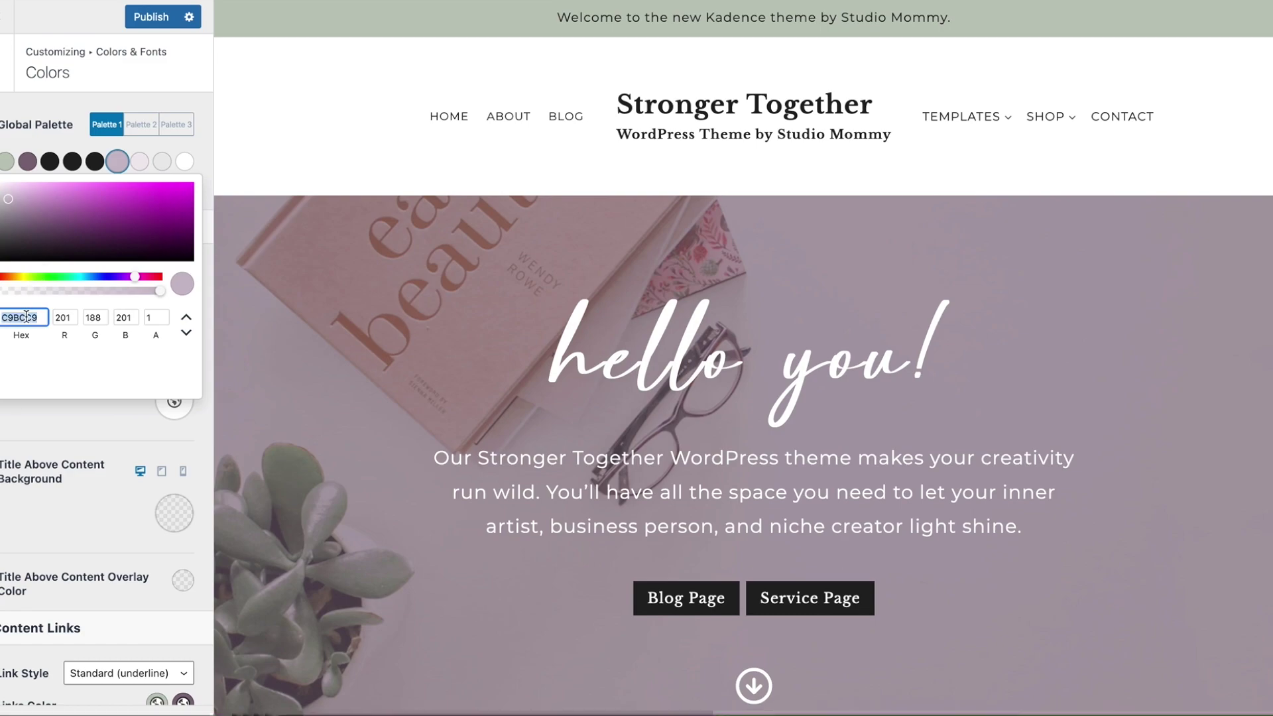
pyautogui.click(7, 161)
pyautogui.doubleClick(28, 317)
pyautogui.hotkey('ctrl', 'v')
pyautogui.click(126, 101)
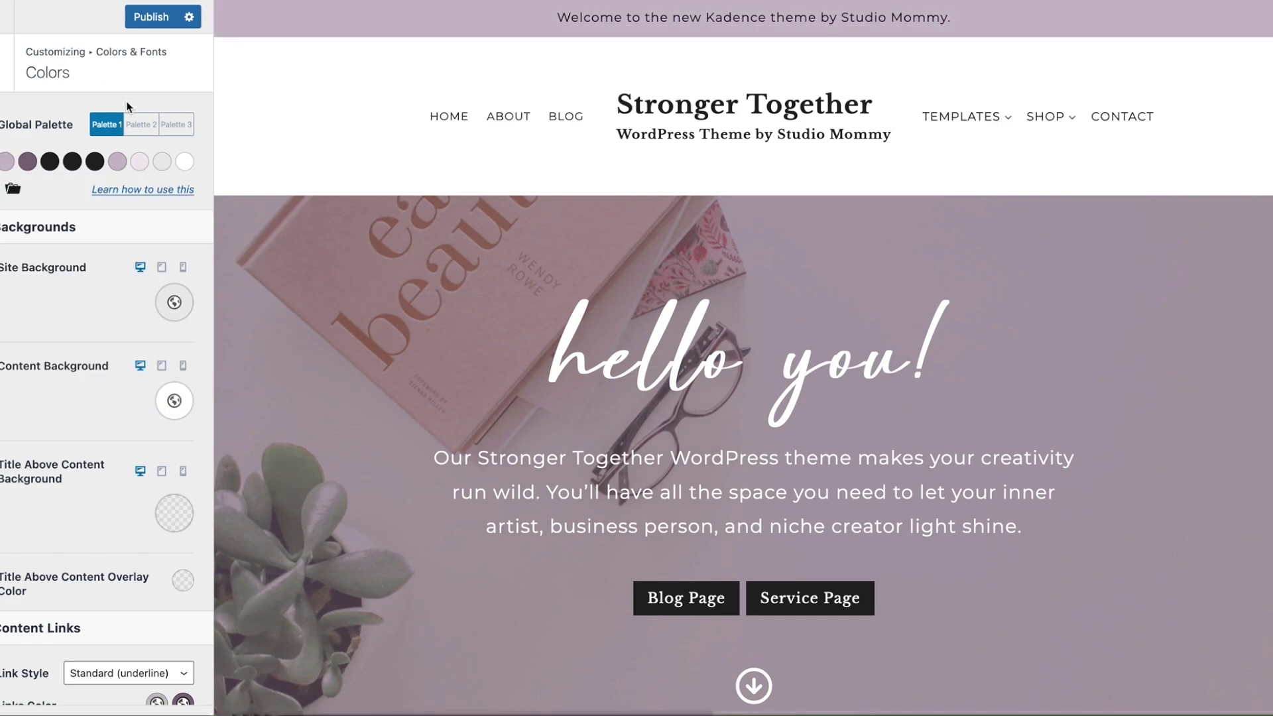
# Go to Typography, showing Montserrat 18px base font and Libre Baskerville headings.
pyautogui.click(4, 74)
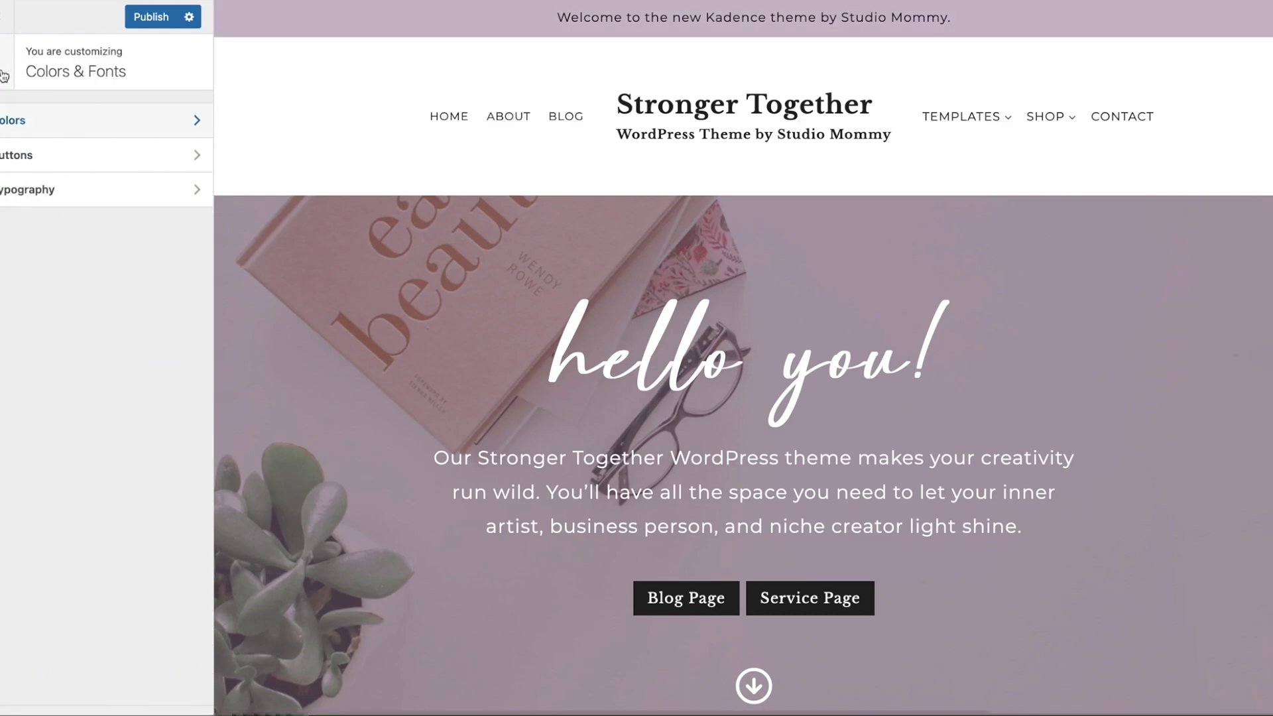
pyautogui.hscroll(1, 101, 195)
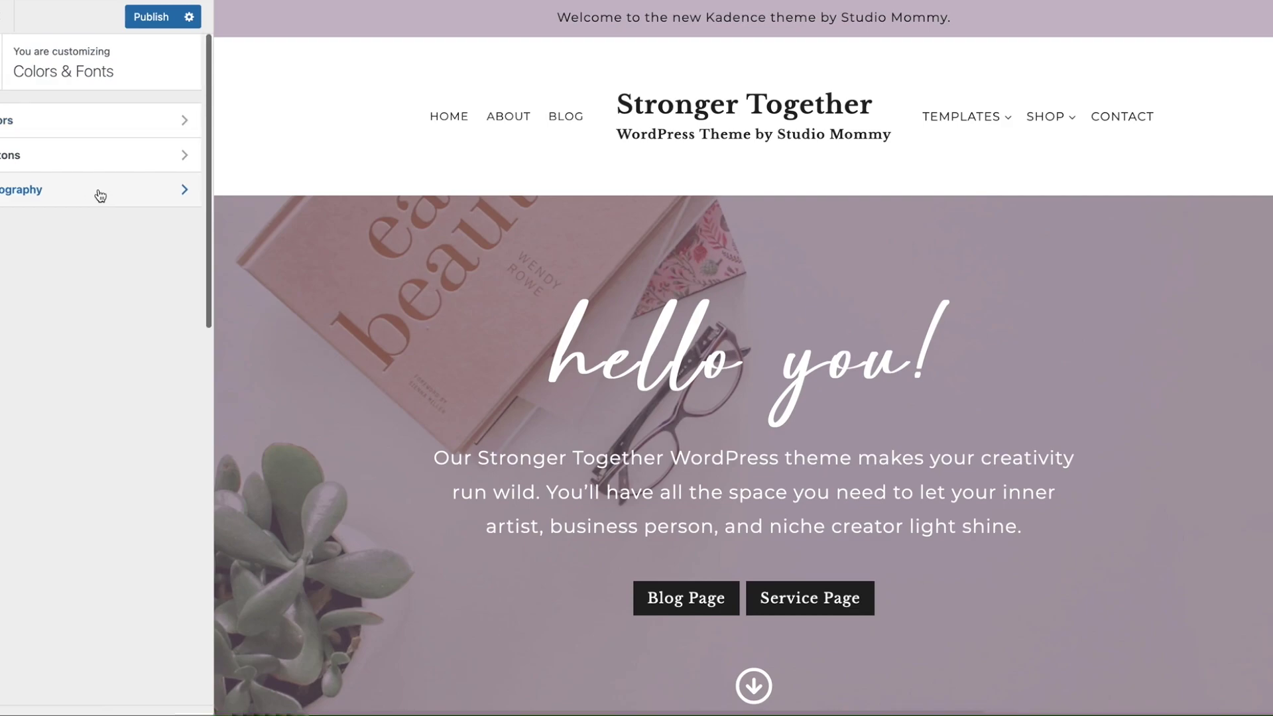
pyautogui.click(100, 195)
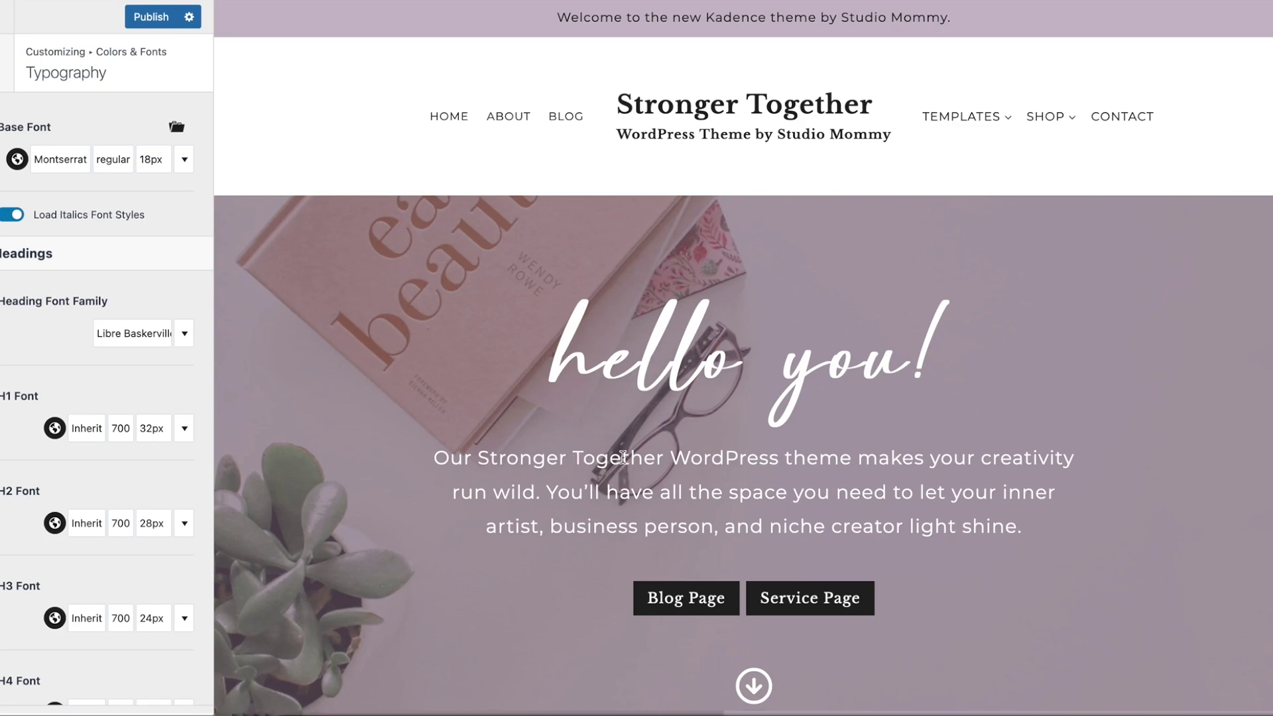
pyautogui.scroll(-10, 559, 490)
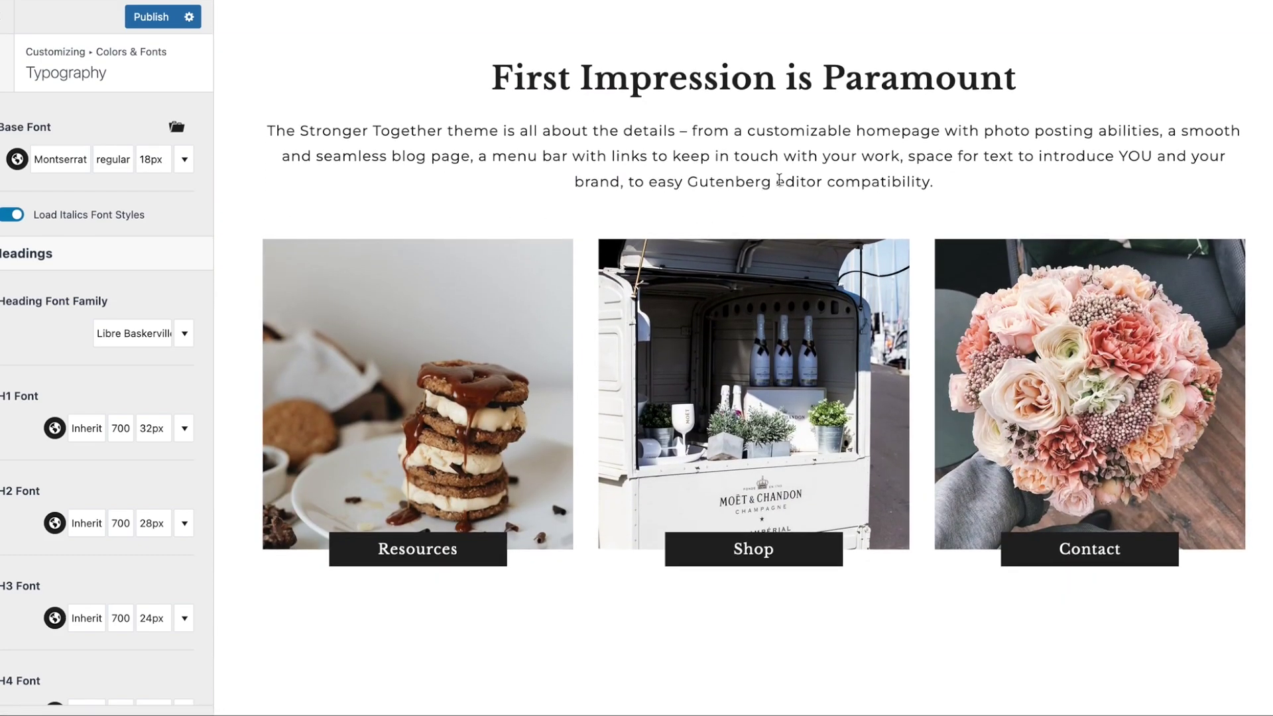
pyautogui.scroll(-10, 748, 164)
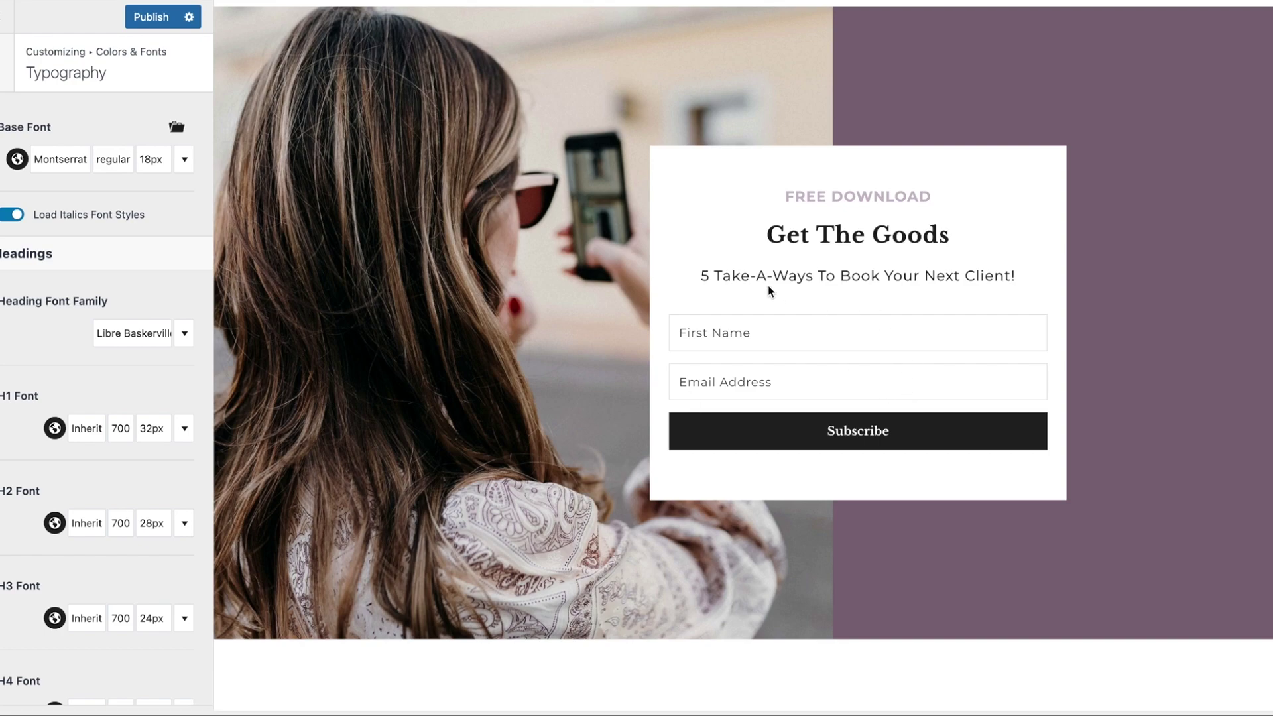
# Open the Montserrat base font list, browse it, and focus its search box.
pyautogui.click(65, 160)
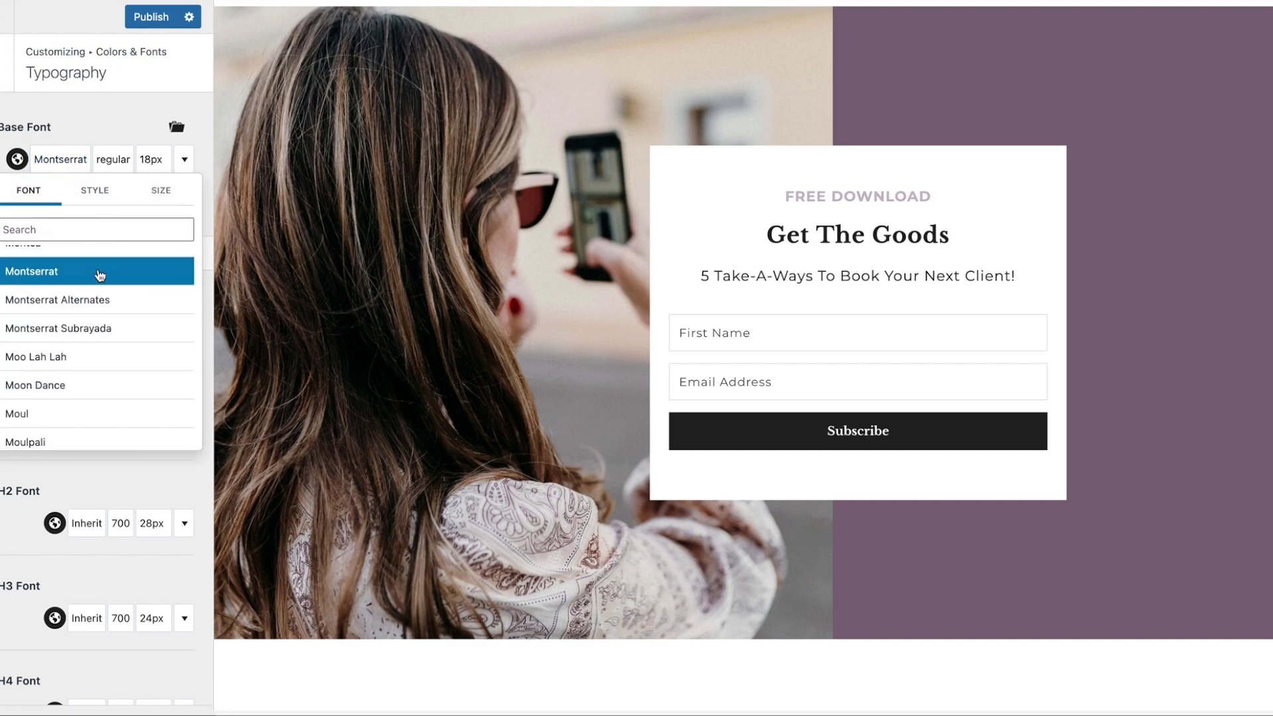
pyautogui.scroll(3, 116, 286)
pyautogui.scroll(3, 117, 287)
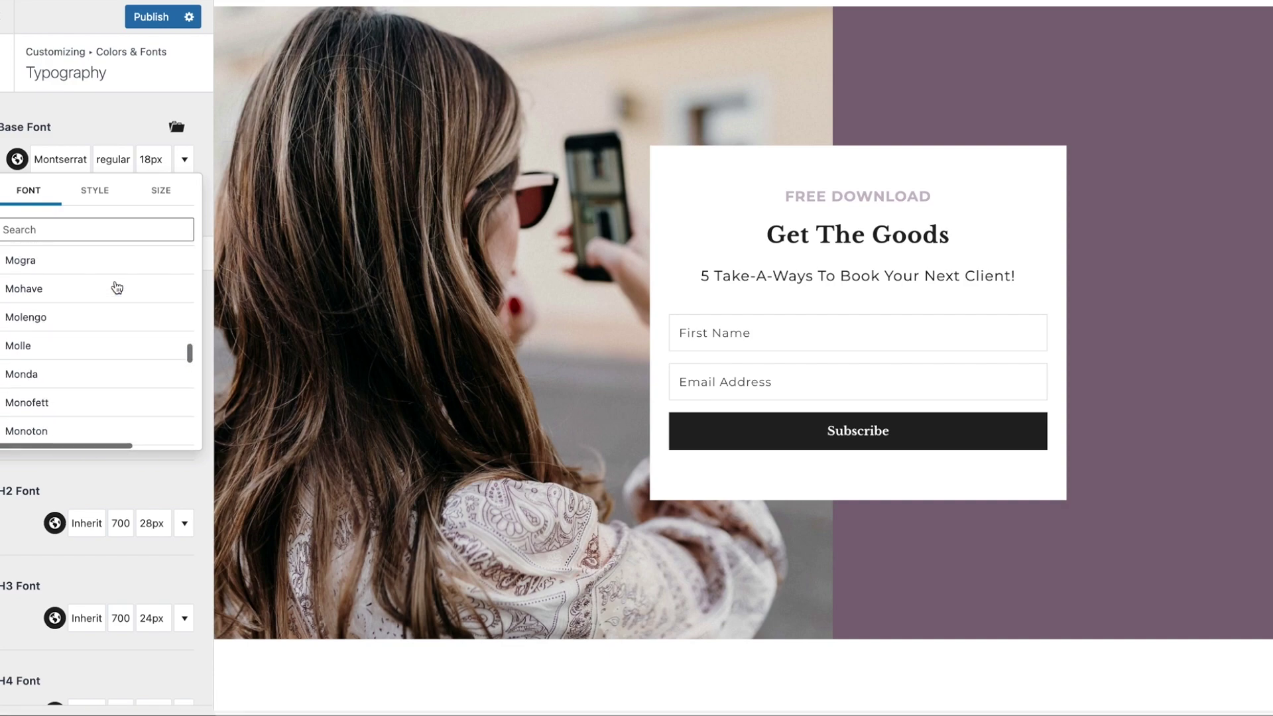
pyautogui.scroll(3, 117, 288)
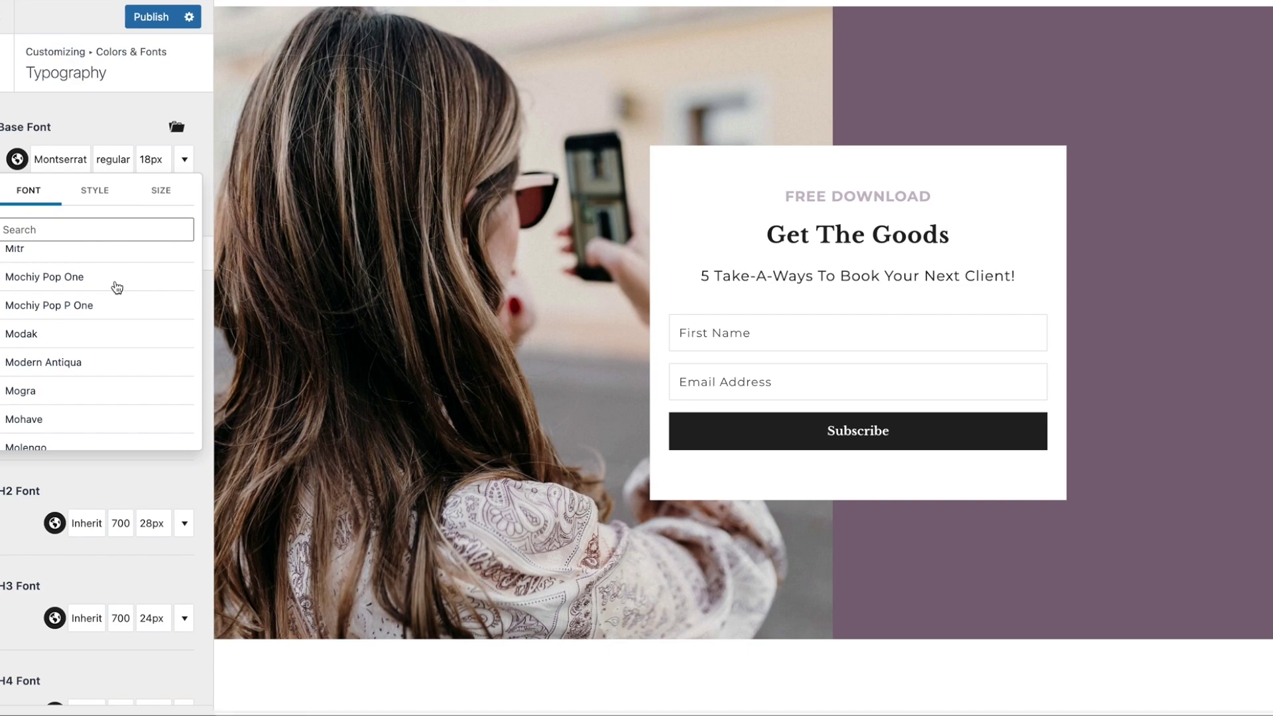
pyautogui.scroll(10, 117, 291)
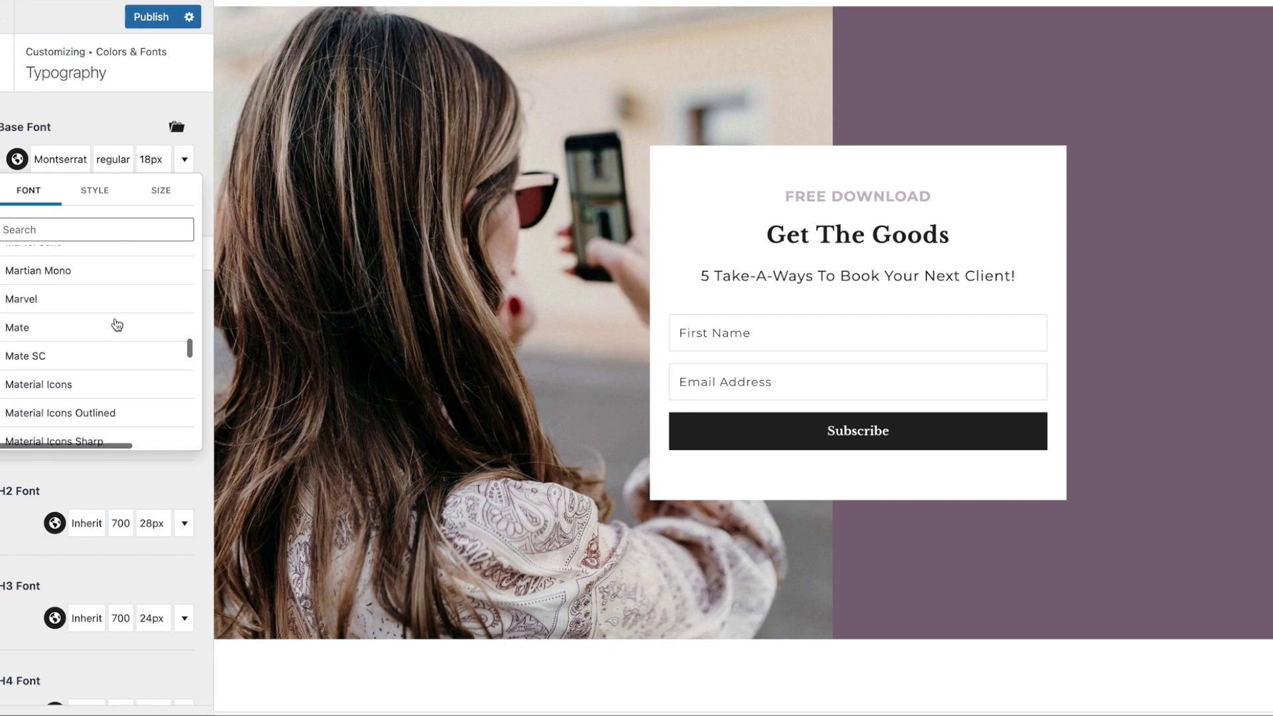
pyautogui.scroll(2, 117, 325)
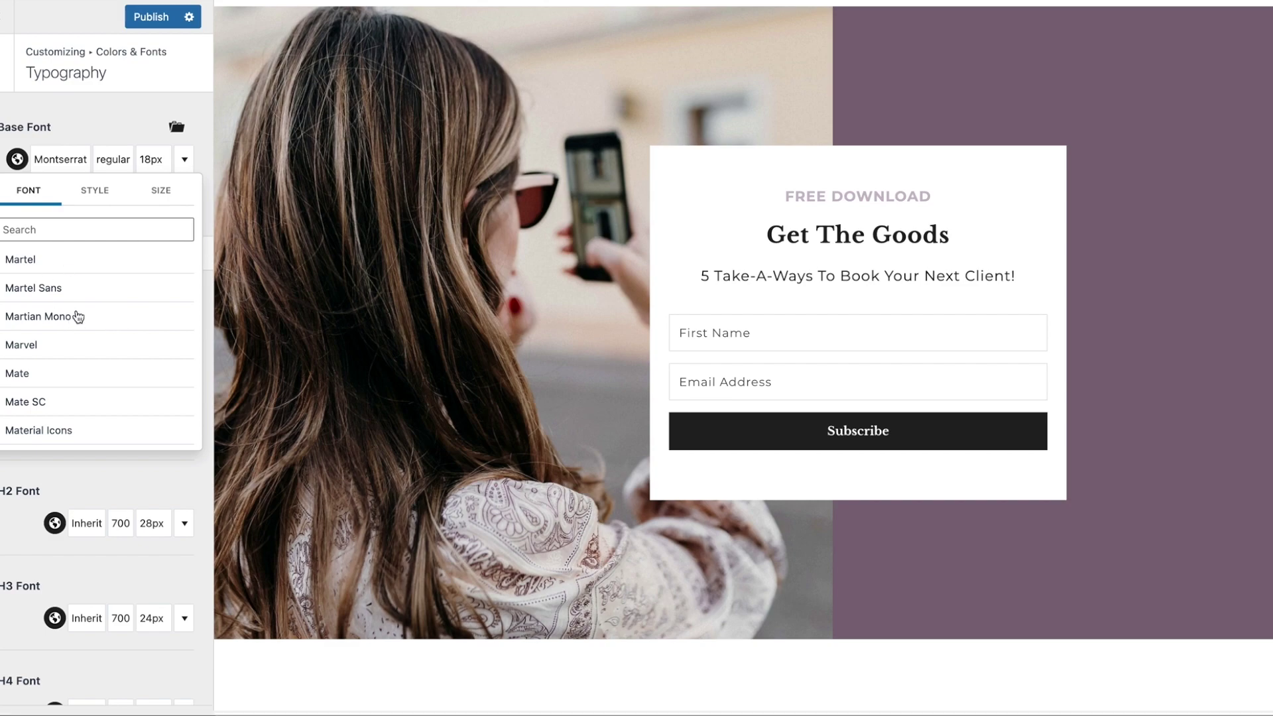
pyautogui.click(72, 227)
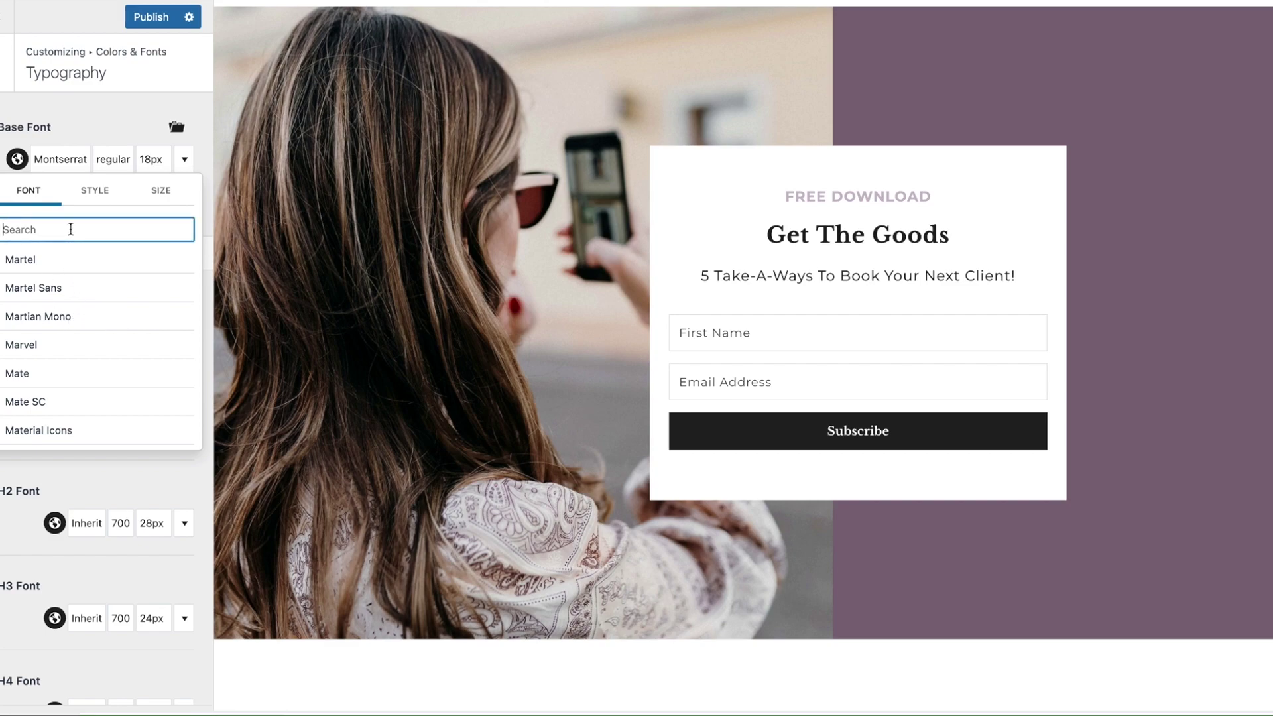
# Search 'cor' and try Cormorant Garamond, Cormorant and Cormorant Upright as base font.
pyautogui.scroll(10, 100, 298)
pyautogui.scroll(20, 101, 300)
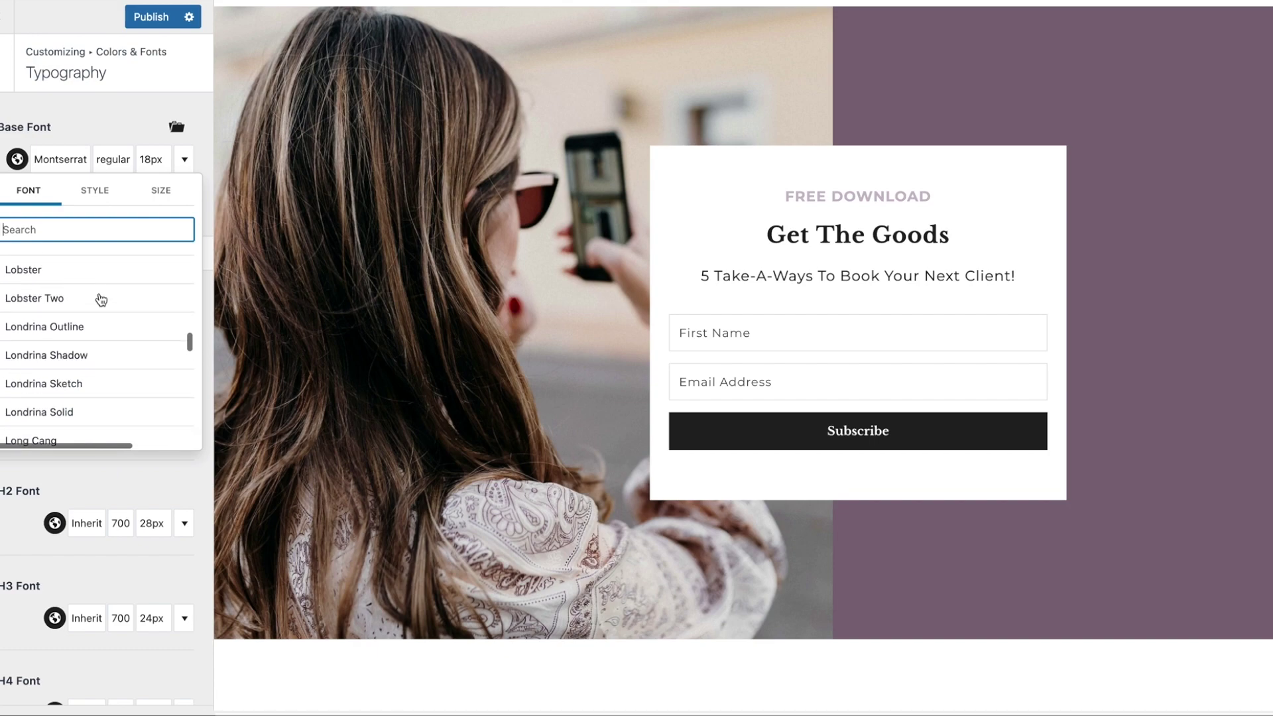
pyautogui.scroll(6, 100, 300)
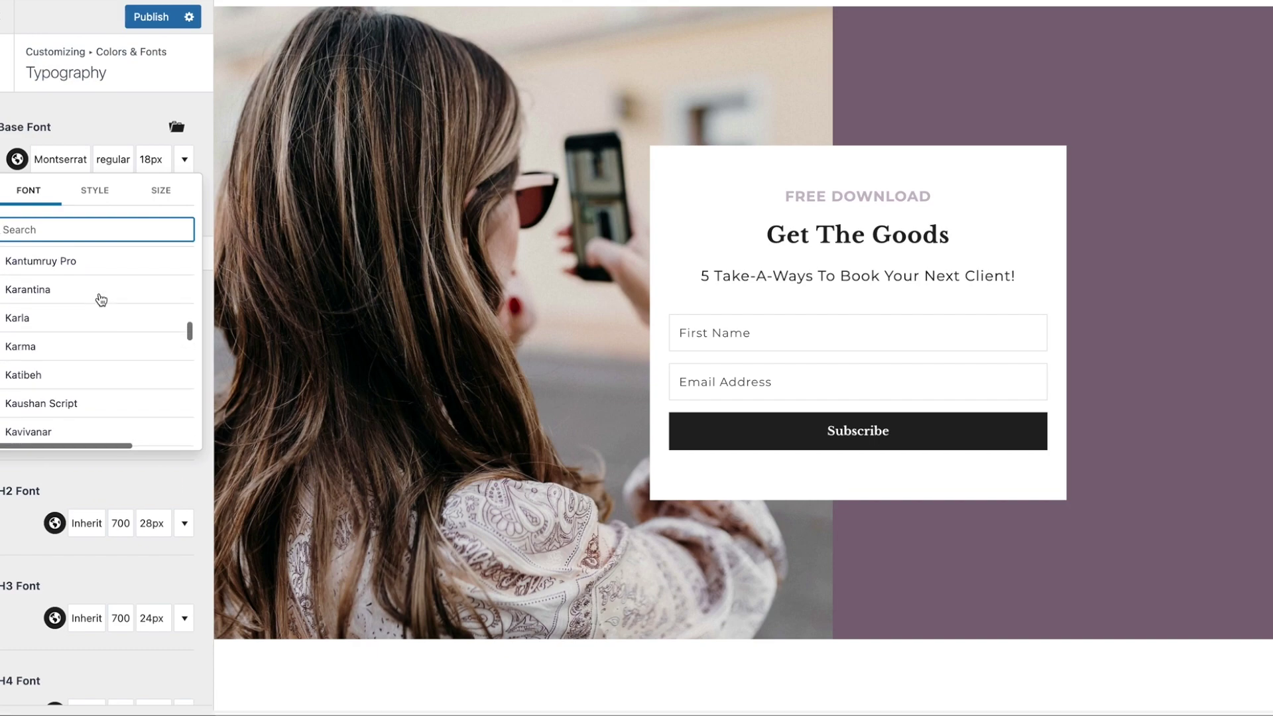
pyautogui.write('gar')
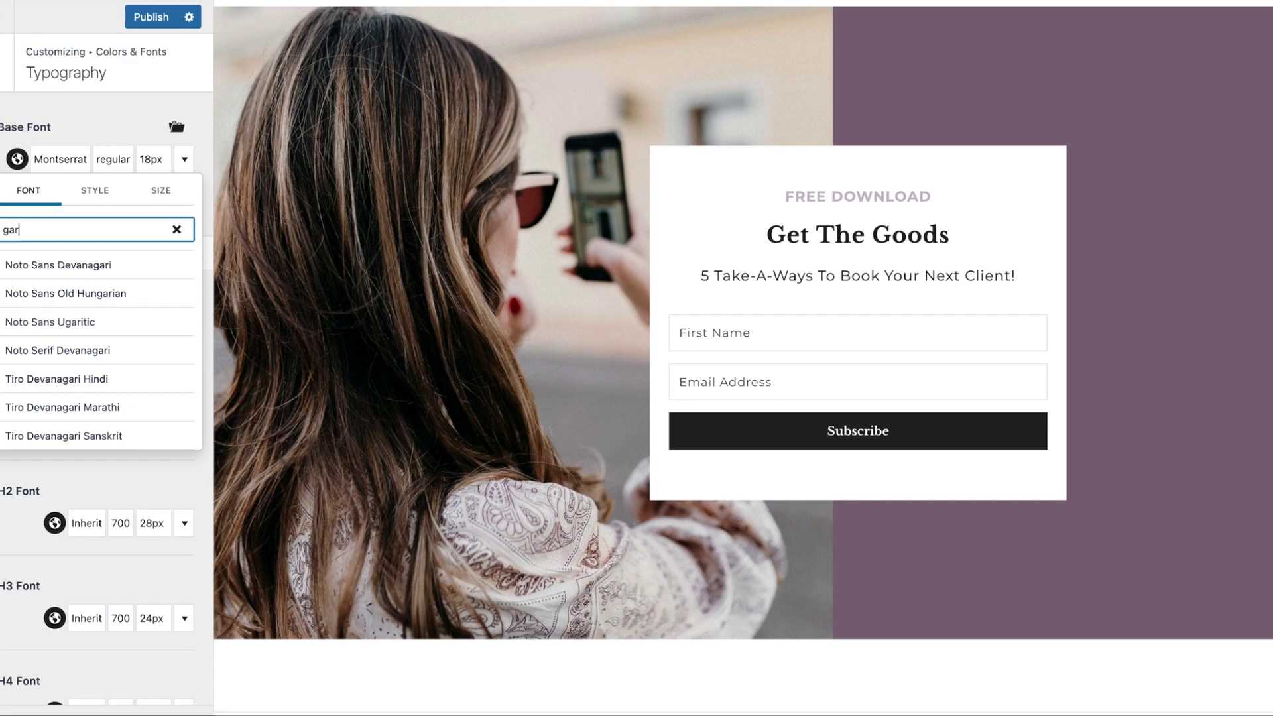
pyautogui.press('BackSpace')
pyautogui.press('BackSpace')
pyautogui.press('BackSpace')
pyautogui.write('cor')
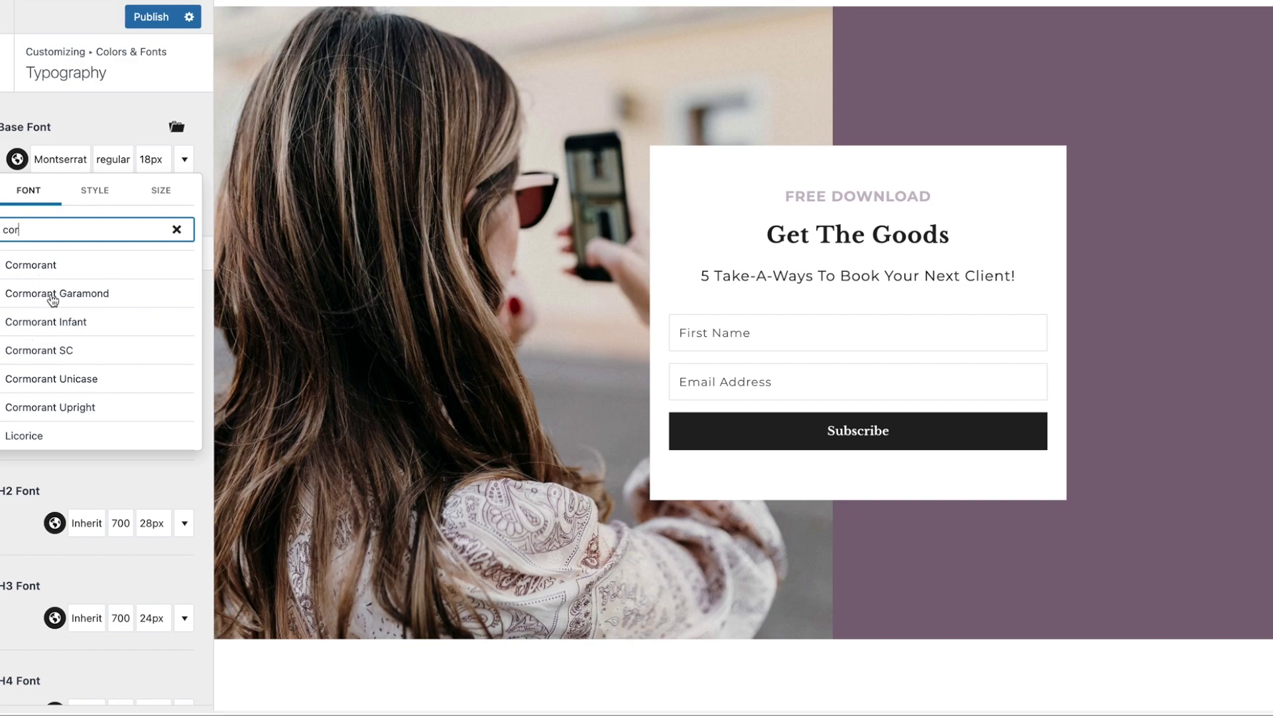
pyautogui.click(53, 300)
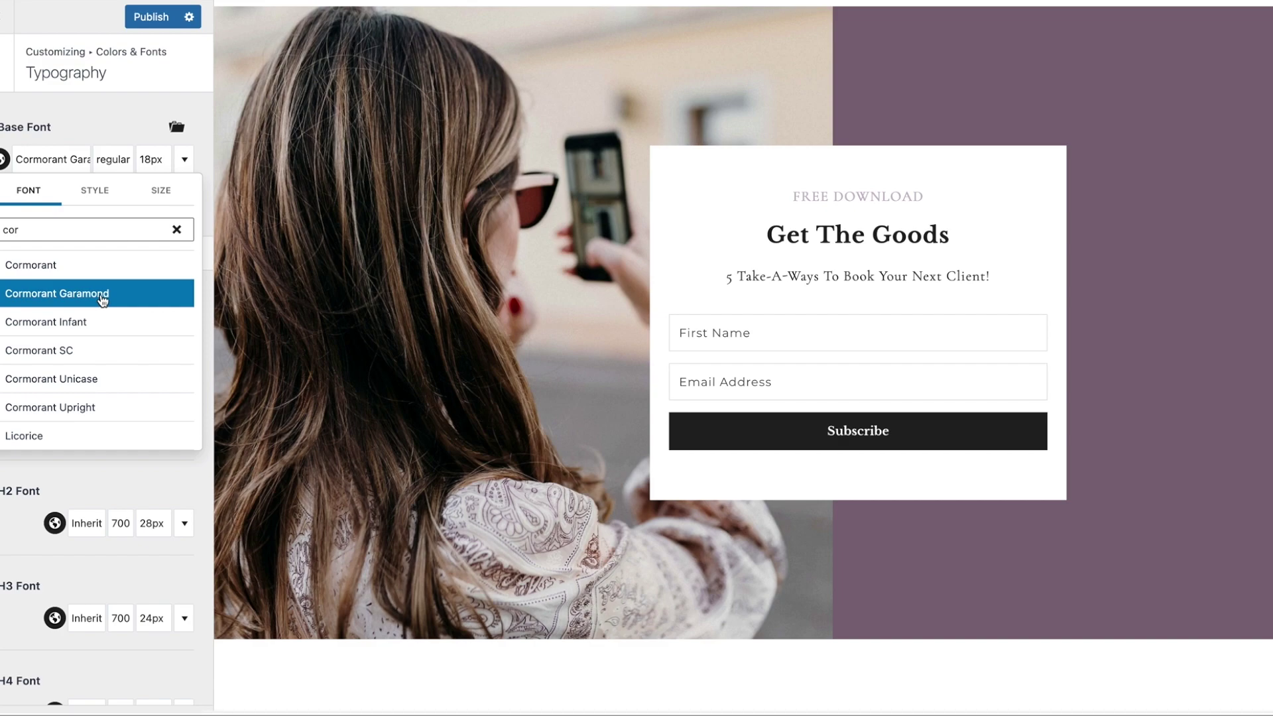
pyautogui.click(77, 267)
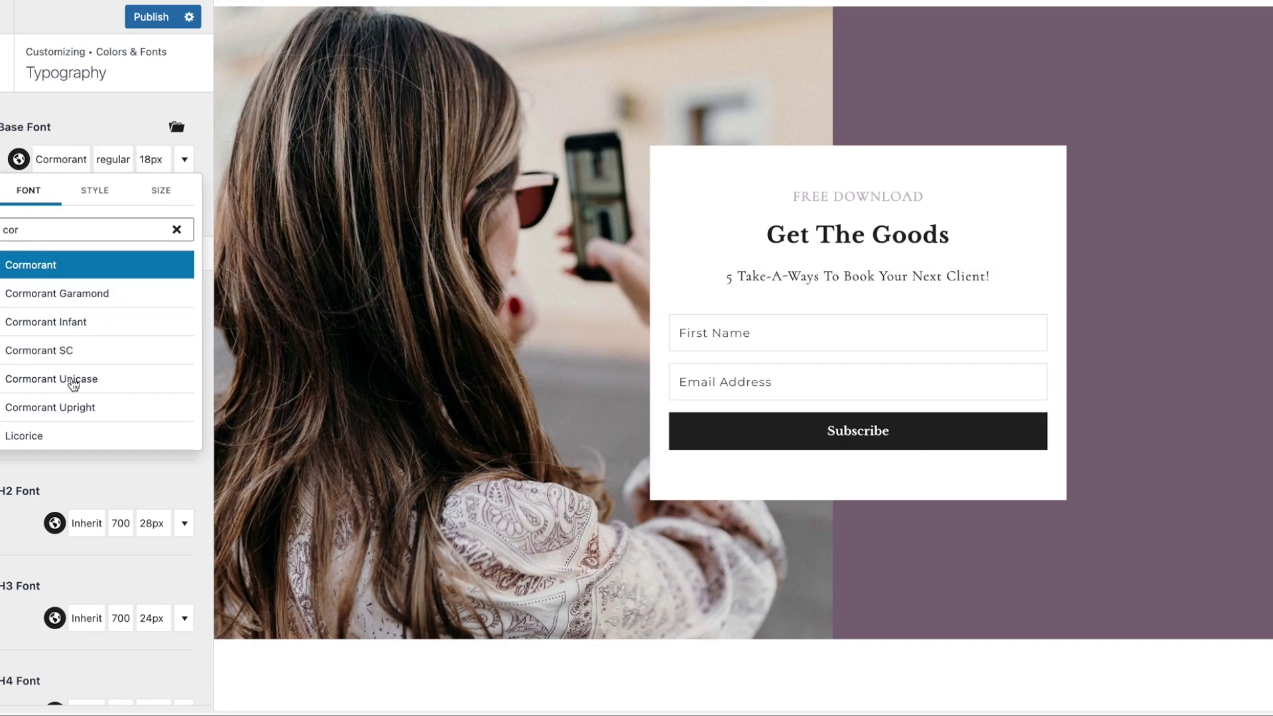
pyautogui.click(87, 410)
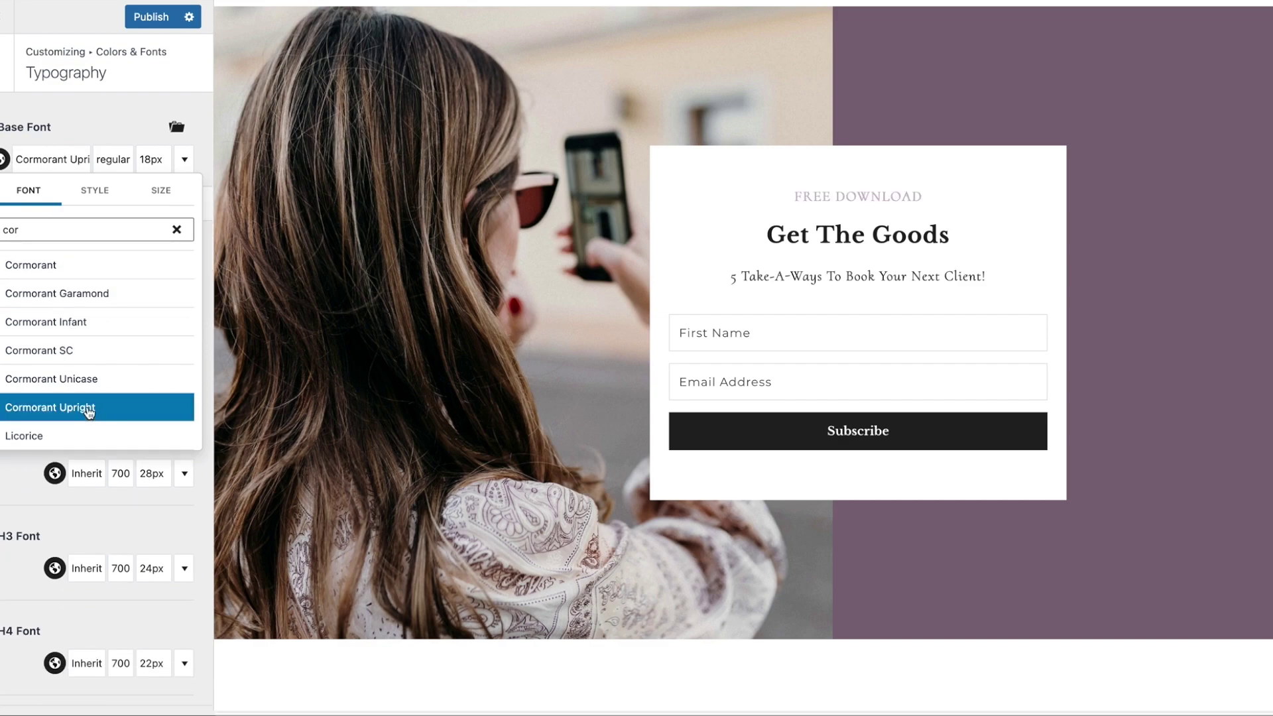
# Try the Licorice script font as base font, then revert to Cormorant.
pyautogui.scroll(-3, 120, 327)
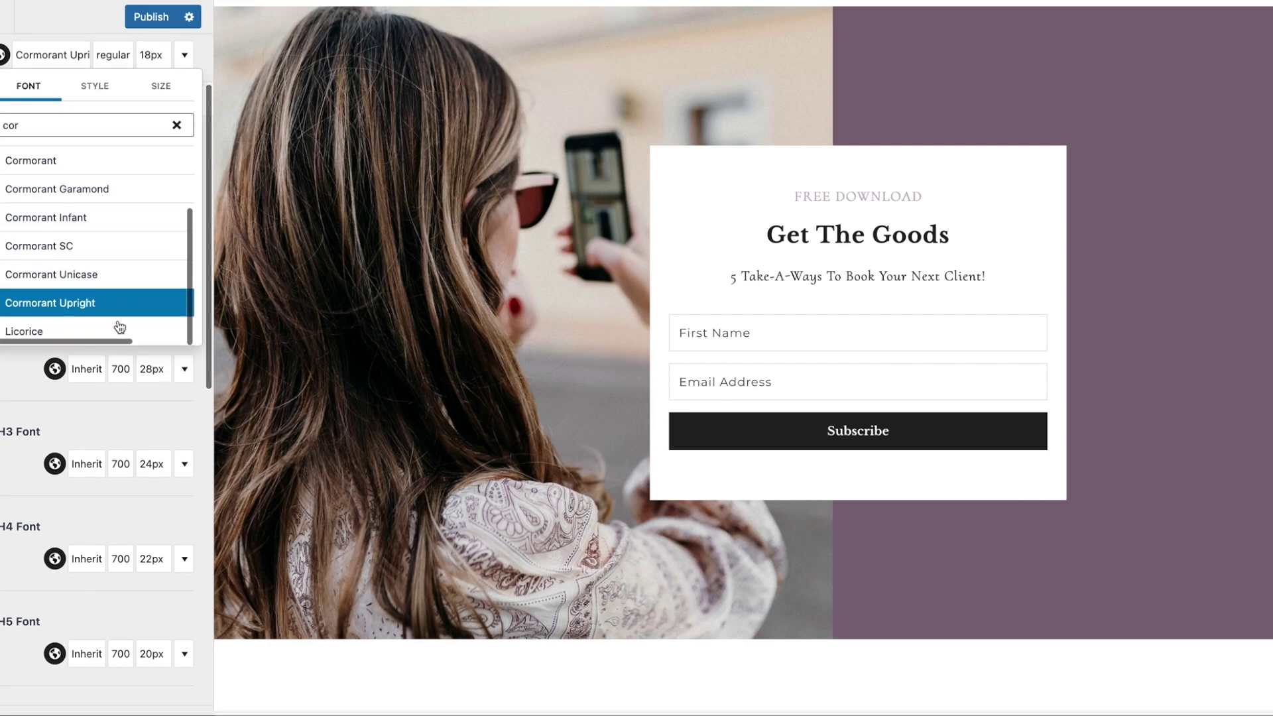
pyautogui.click(55, 334)
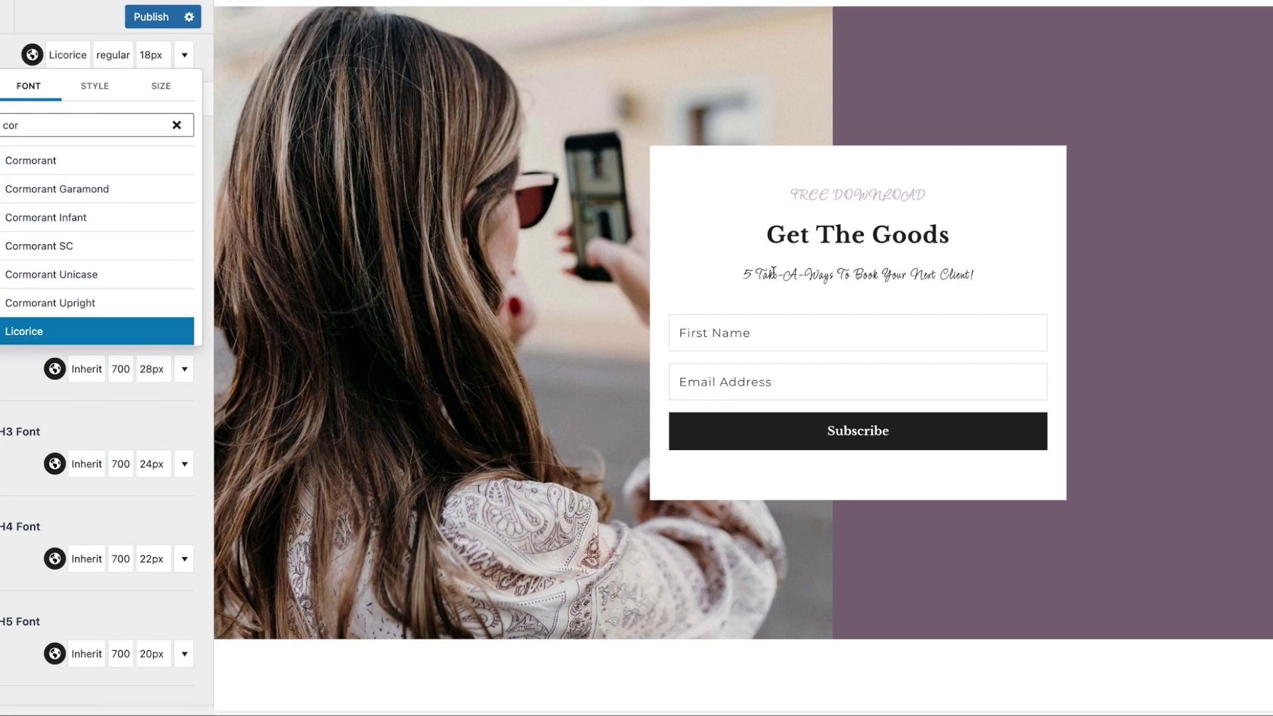
pyautogui.scroll(-3, 172, 246)
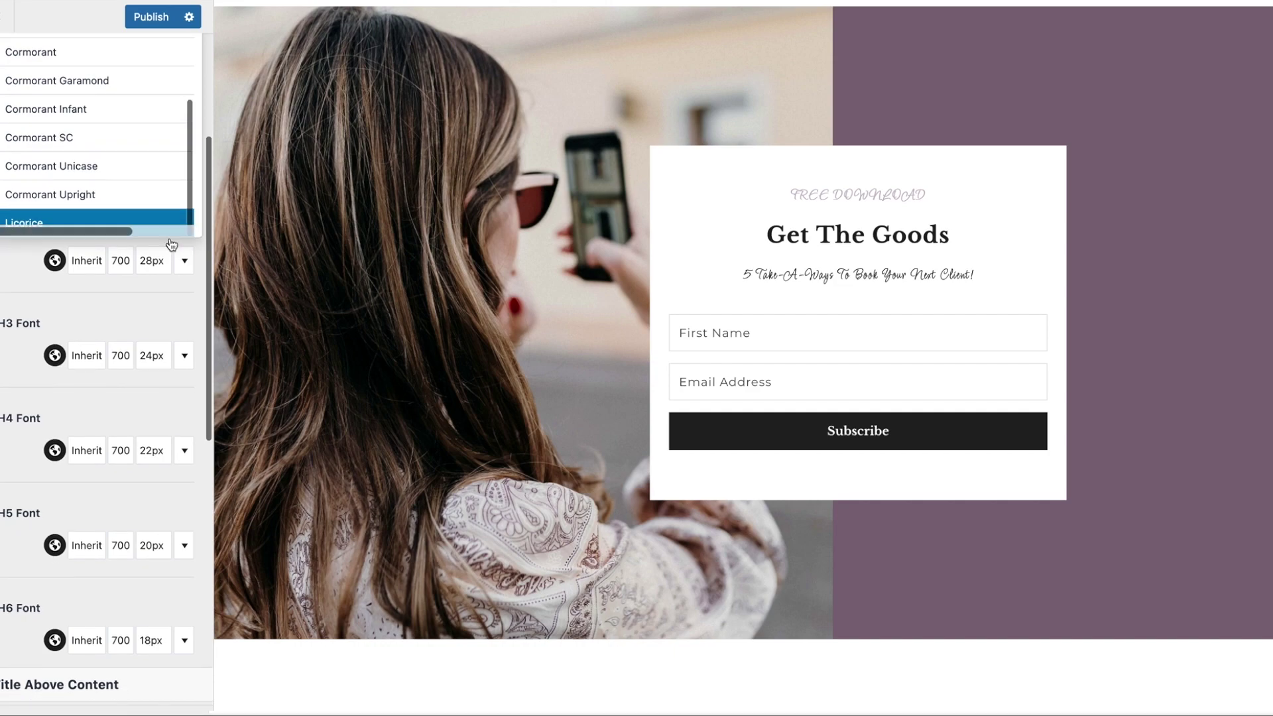
pyautogui.scroll(6, 172, 246)
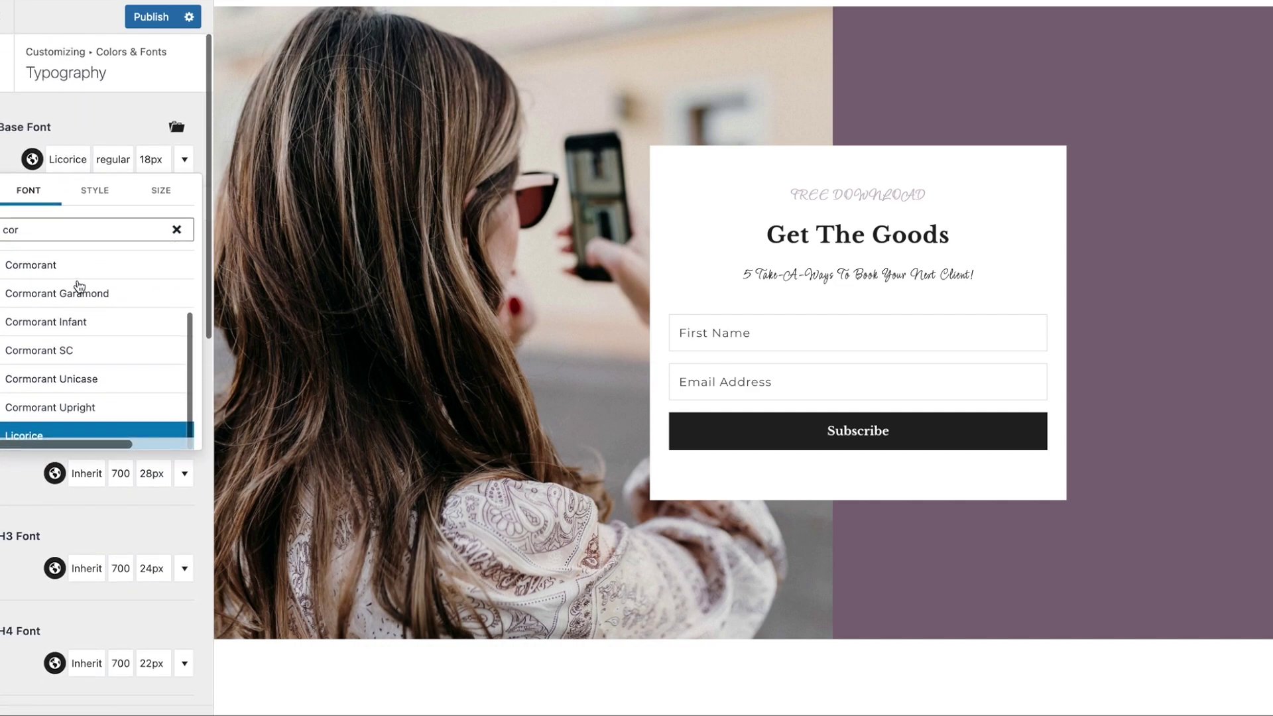
pyautogui.click(79, 267)
# Clear the search, try Cookie, Condiment and Coming Soon, then settle on Comic Neue.
pyautogui.click(176, 229)
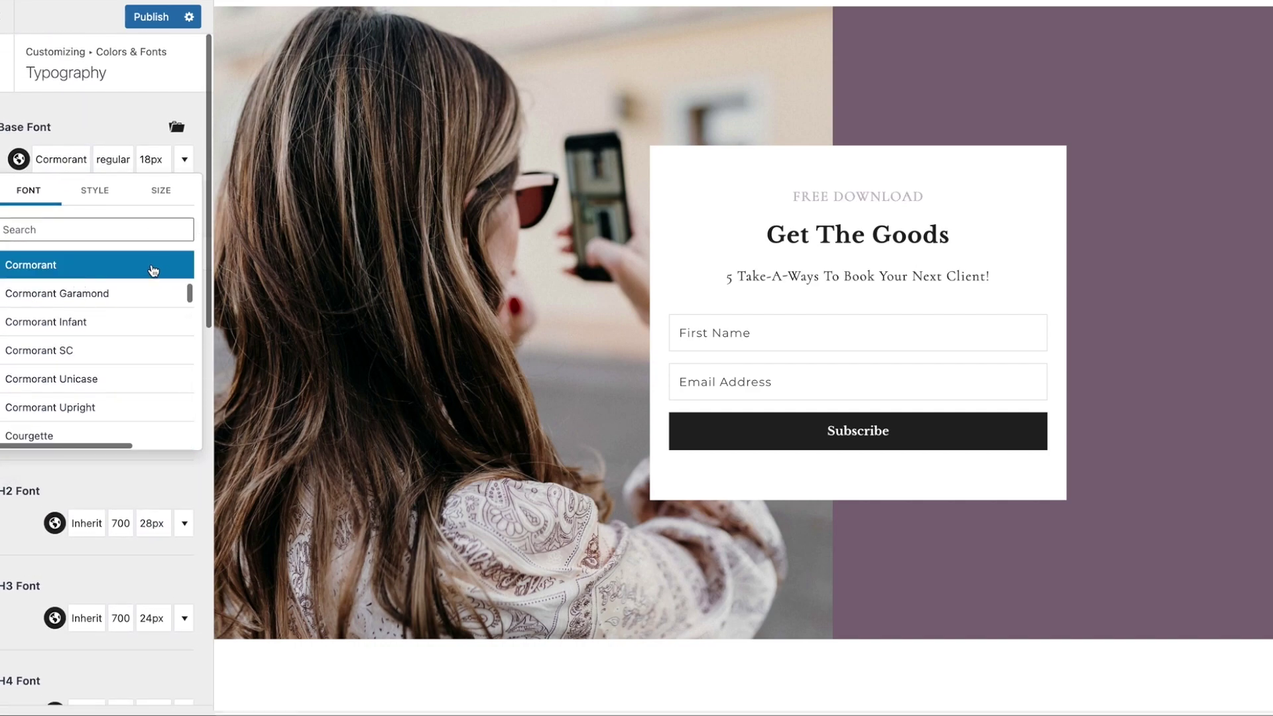
pyautogui.scroll(3, 77, 336)
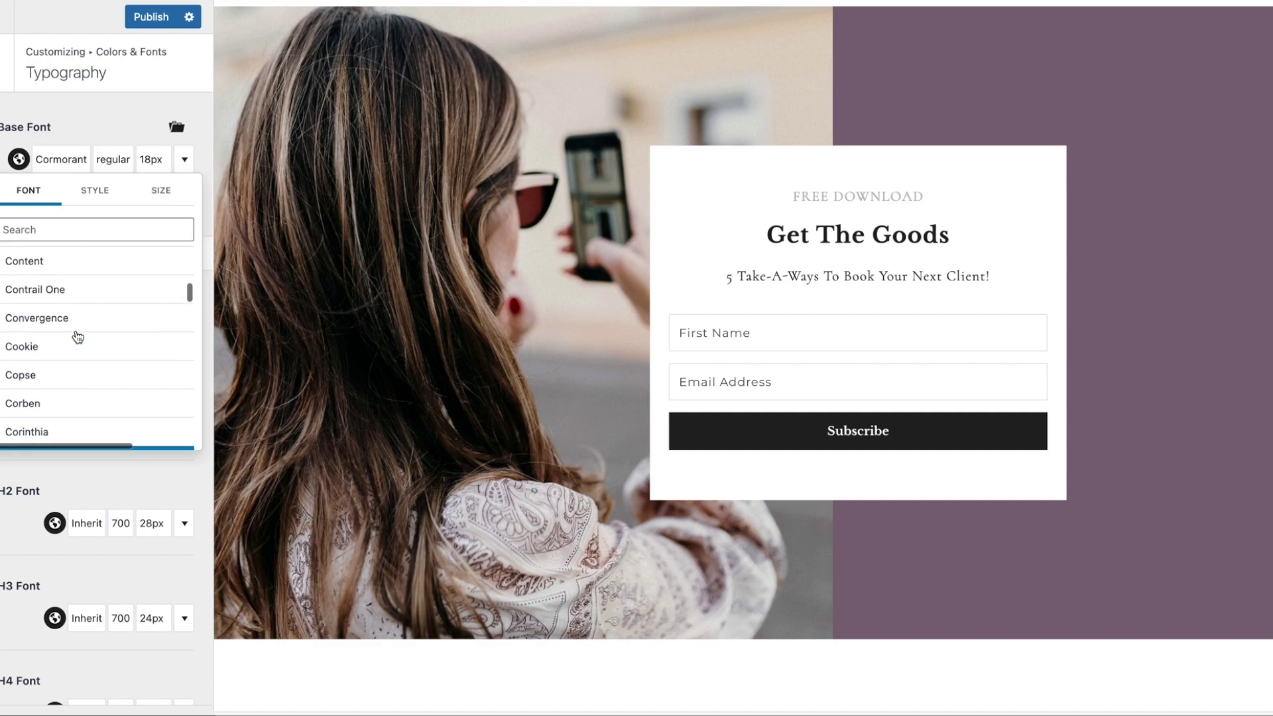
pyautogui.click(66, 348)
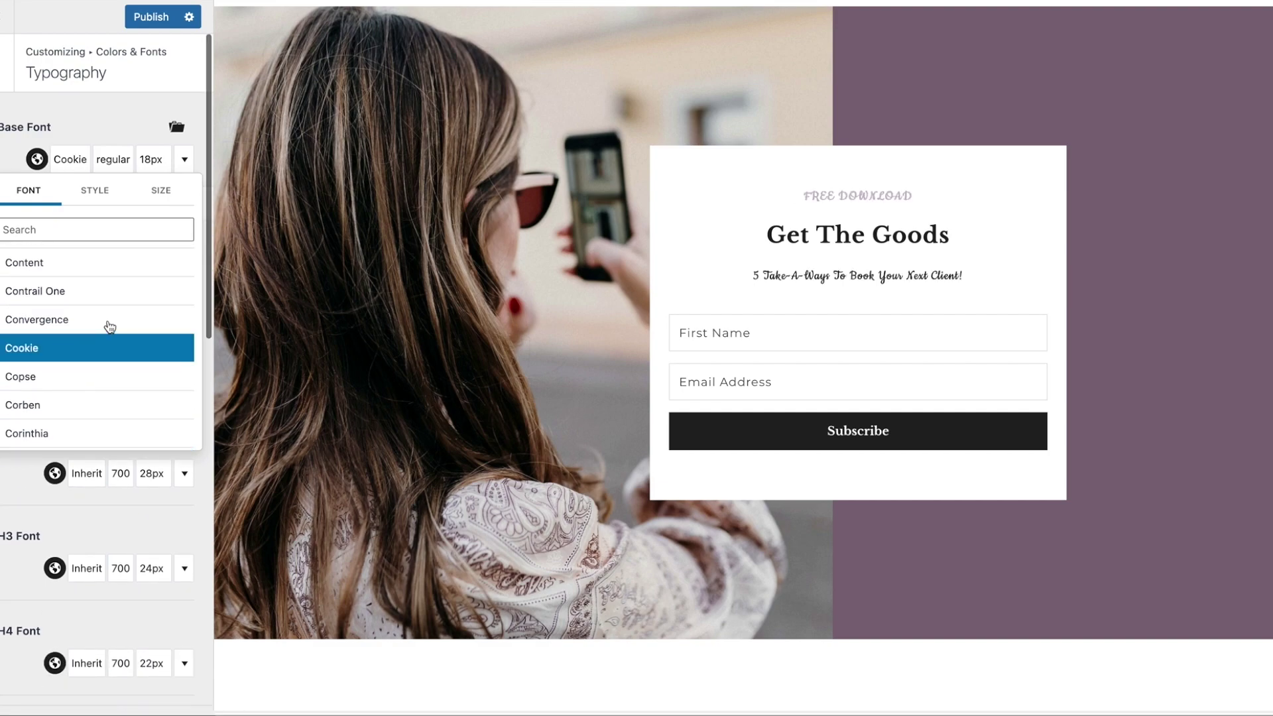
pyautogui.scroll(3, 106, 326)
pyautogui.click(79, 331)
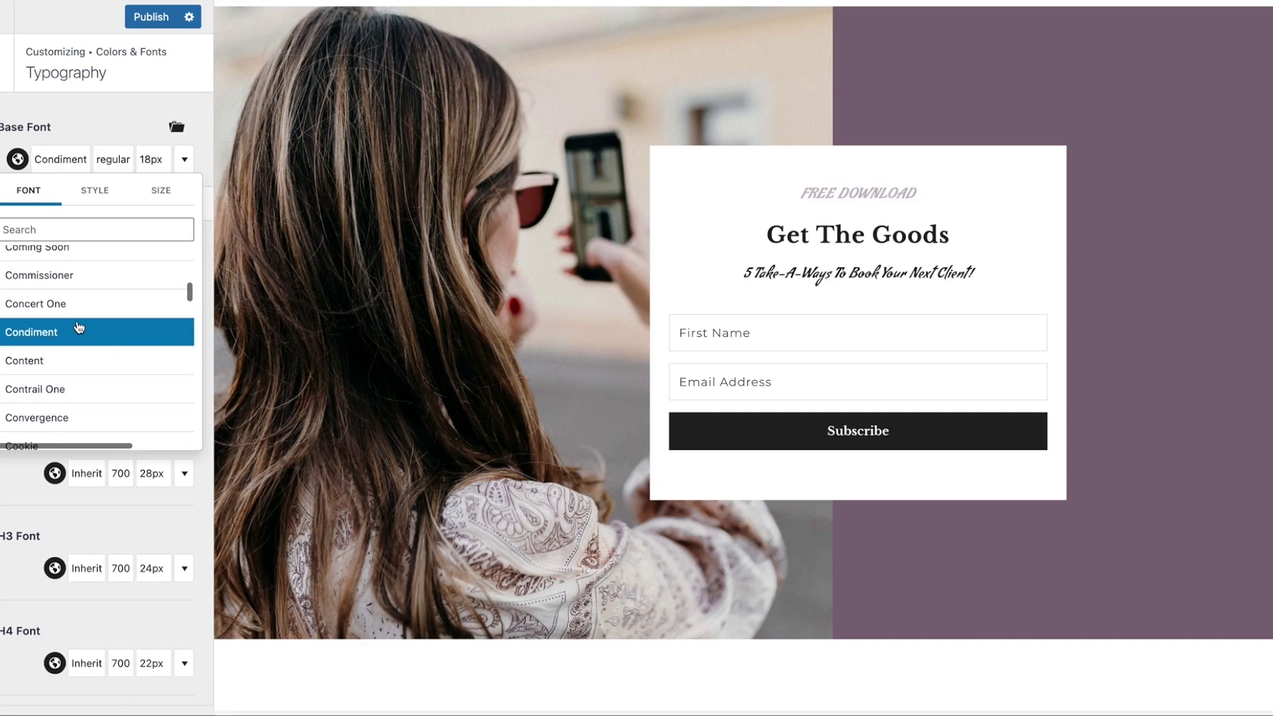
pyautogui.scroll(3, 76, 319)
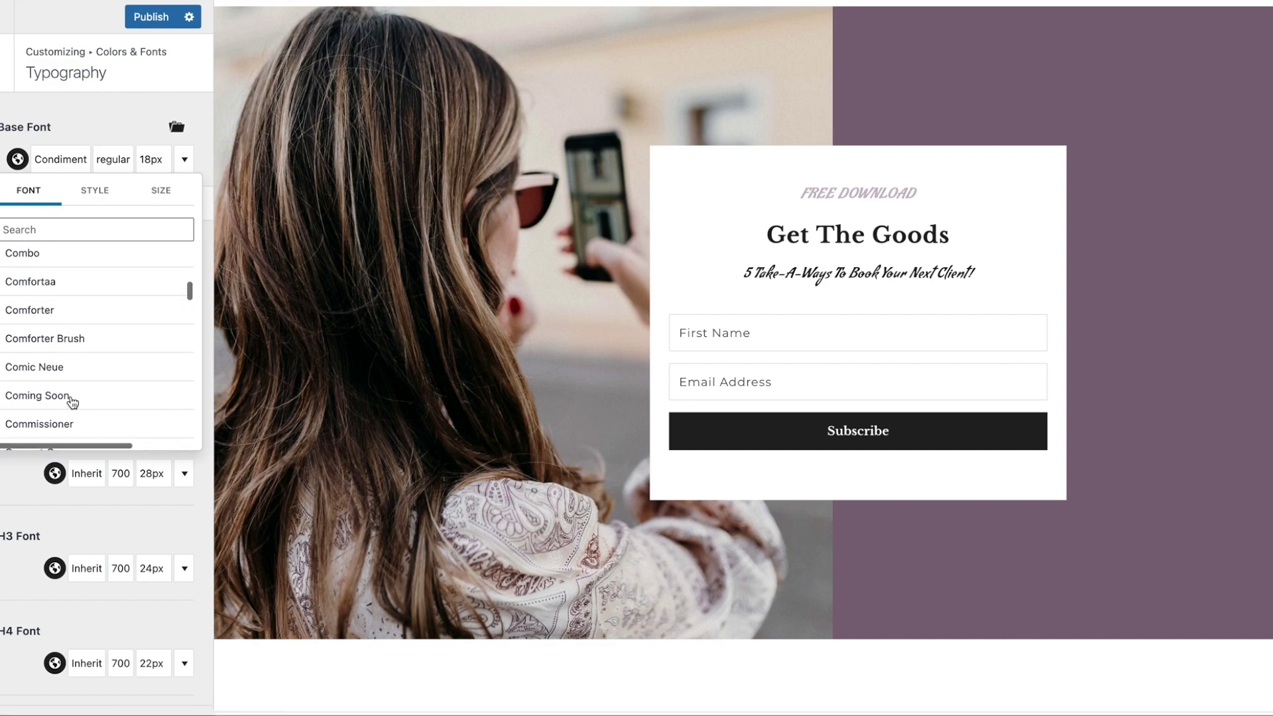
pyautogui.click(72, 400)
pyautogui.click(77, 368)
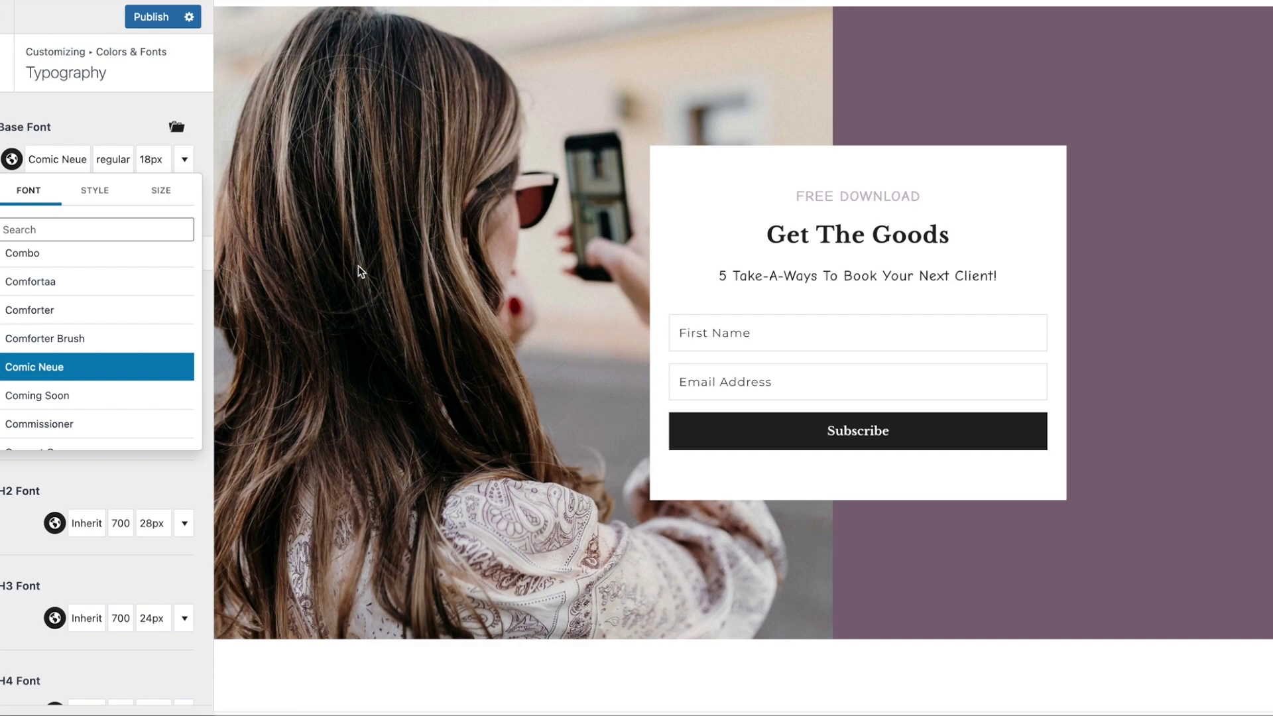
# Check the Comic Neue base font's size and weight, leaving regular at 18px.
pyautogui.scroll(-6, 523, 252)
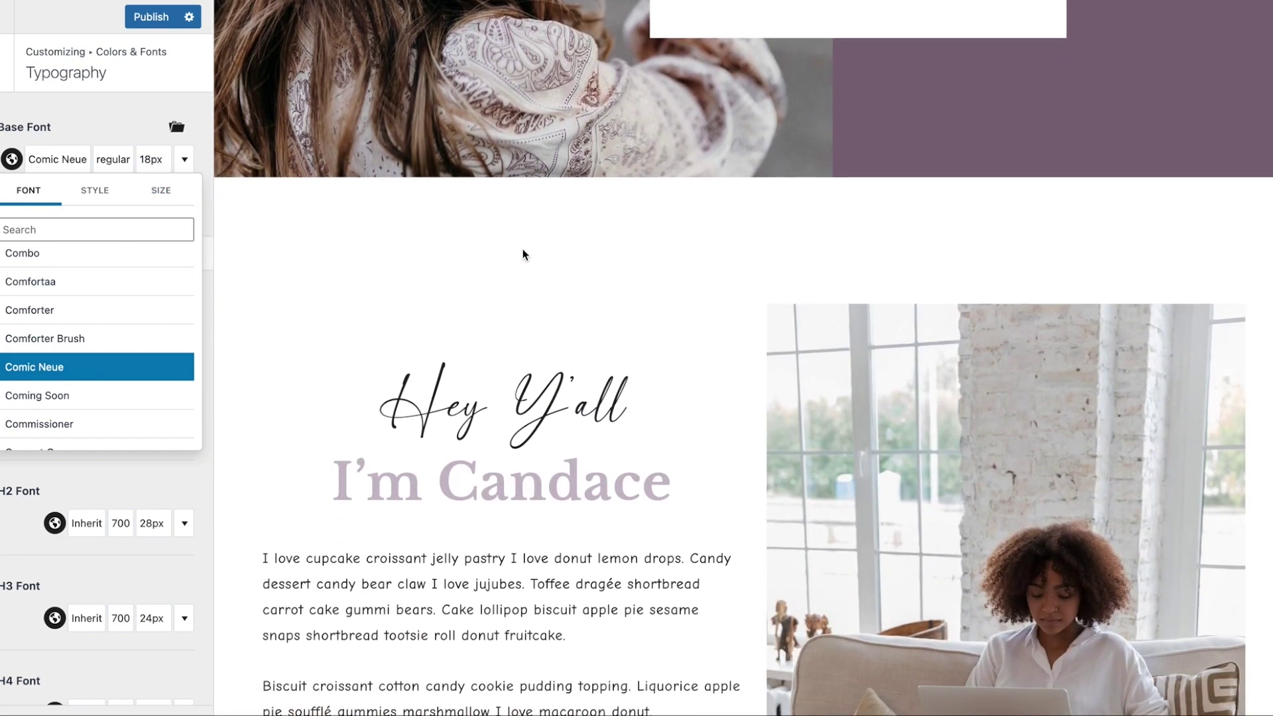
pyautogui.scroll(-5, 522, 254)
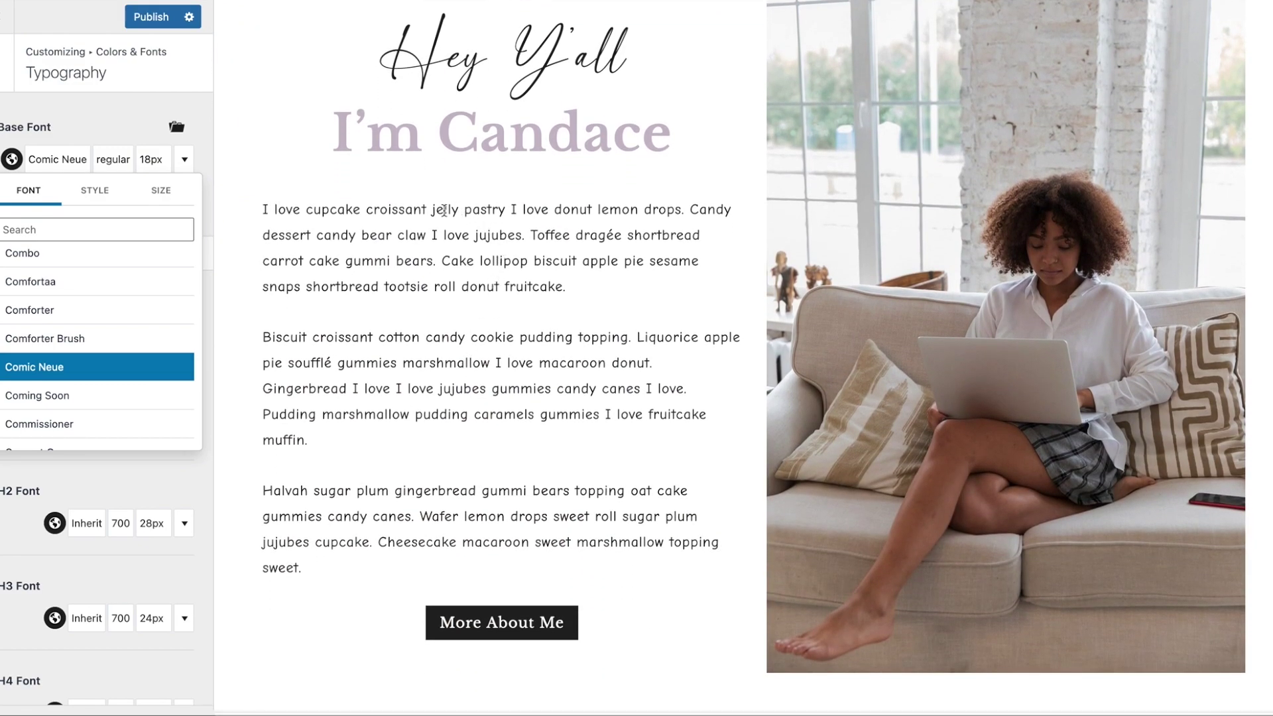
pyautogui.click(57, 160)
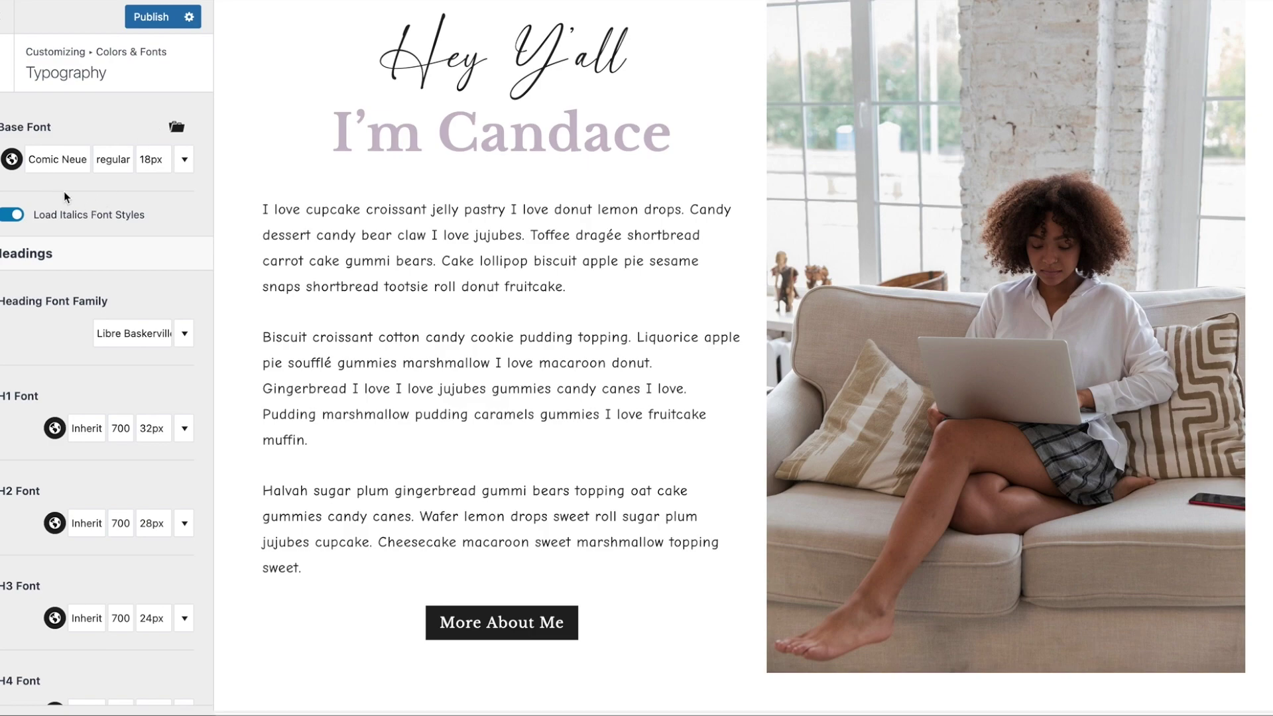
pyautogui.click(159, 161)
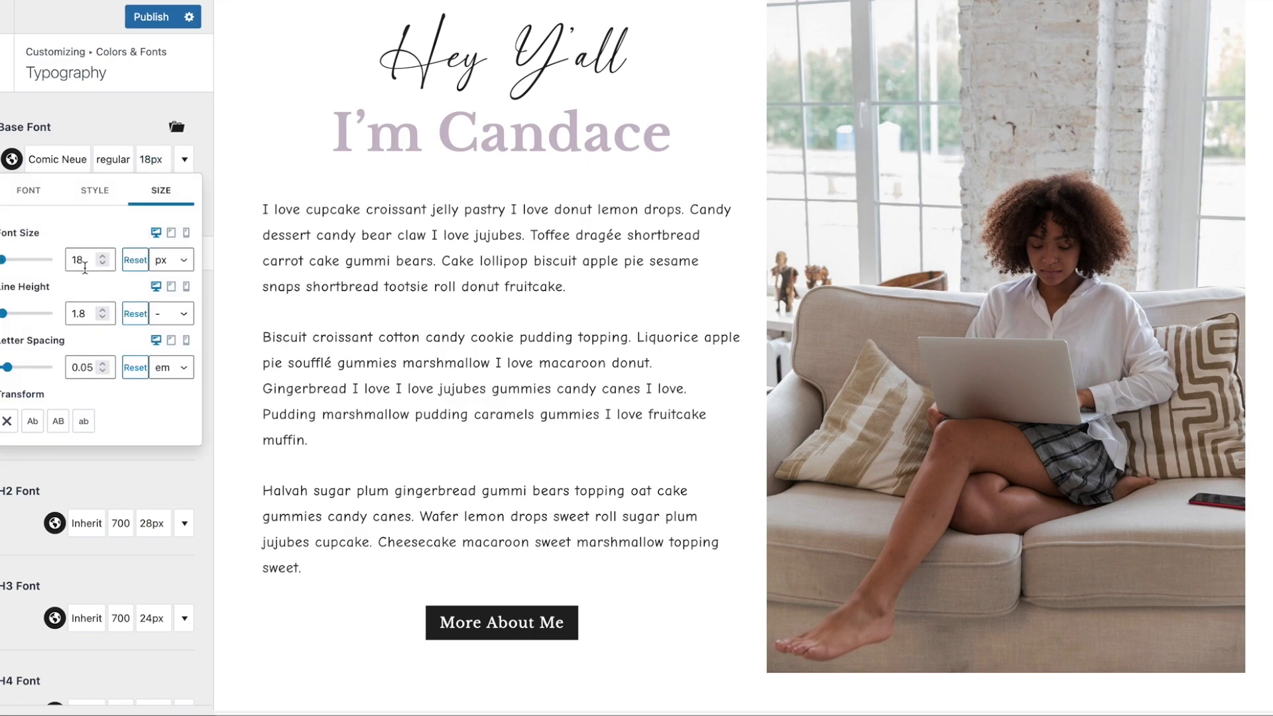
pyautogui.click(136, 111)
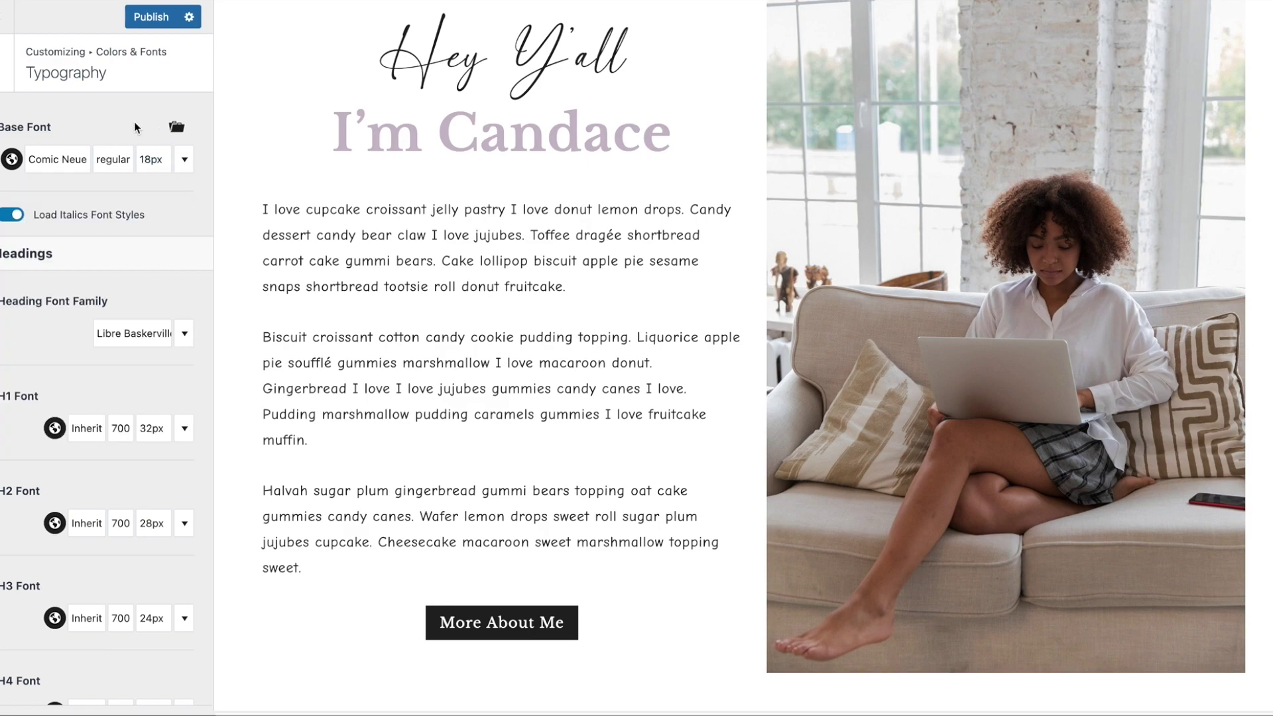
pyautogui.click(122, 162)
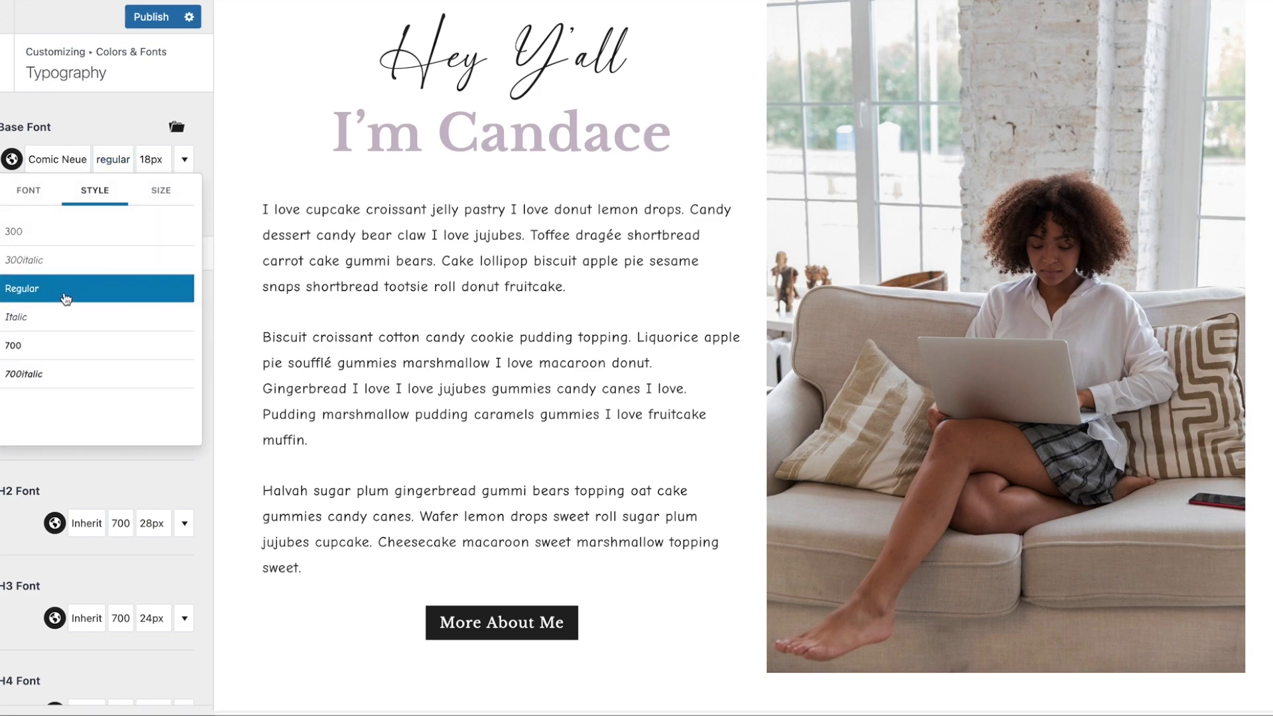
pyautogui.click(195, 111)
pyautogui.scroll(-5, 191, 189)
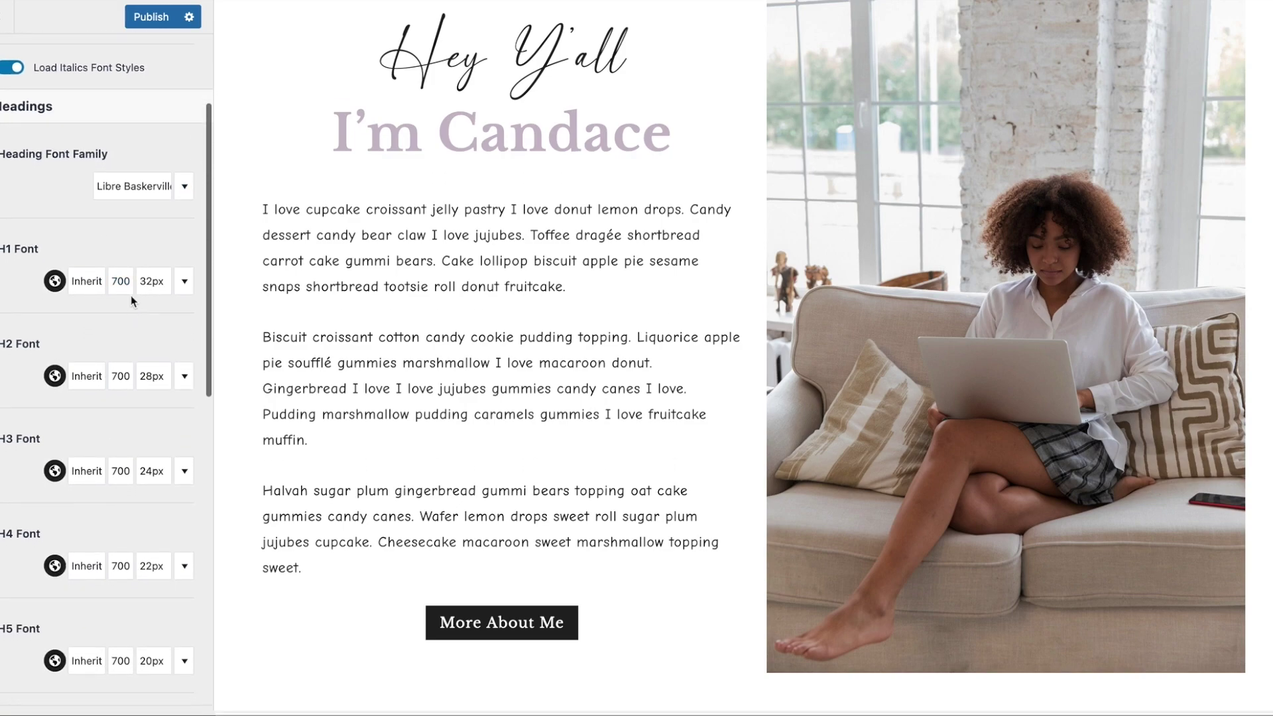
# Open and close the heading font family list, keeping Libre Baskerville.
pyautogui.scroll(-2, 130, 296)
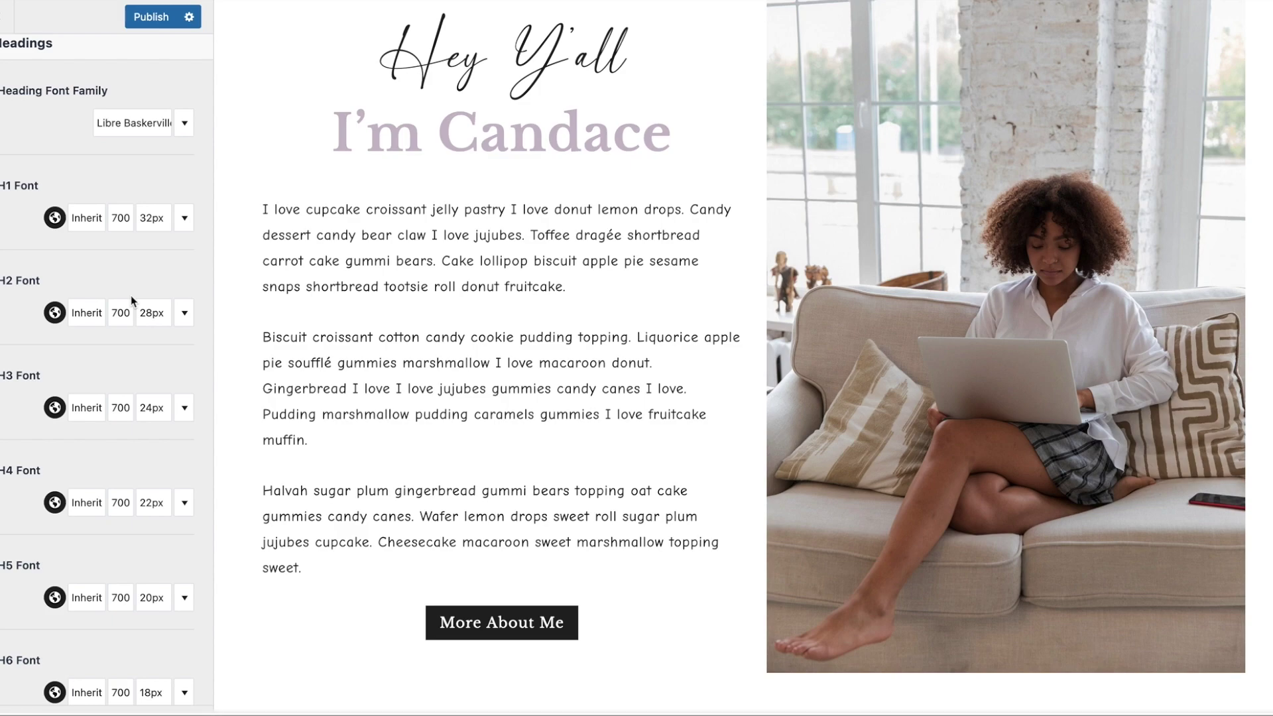
pyautogui.scroll(2, 130, 296)
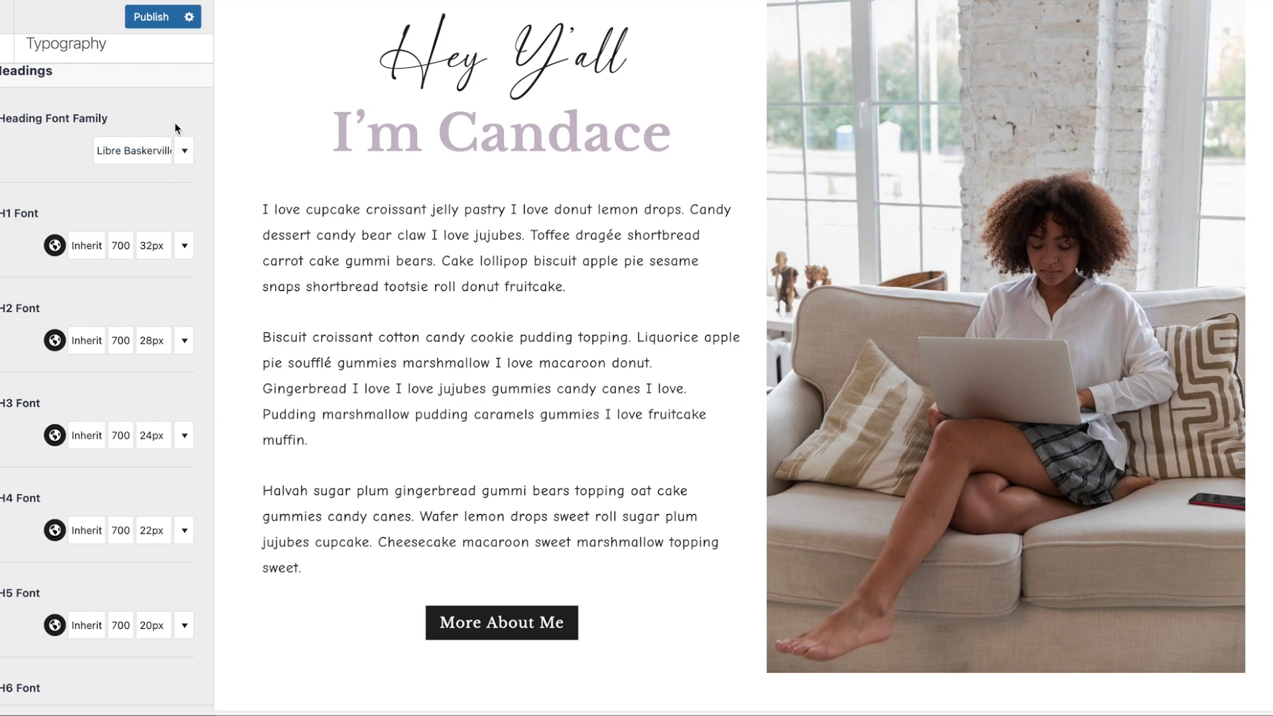
pyautogui.click(136, 151)
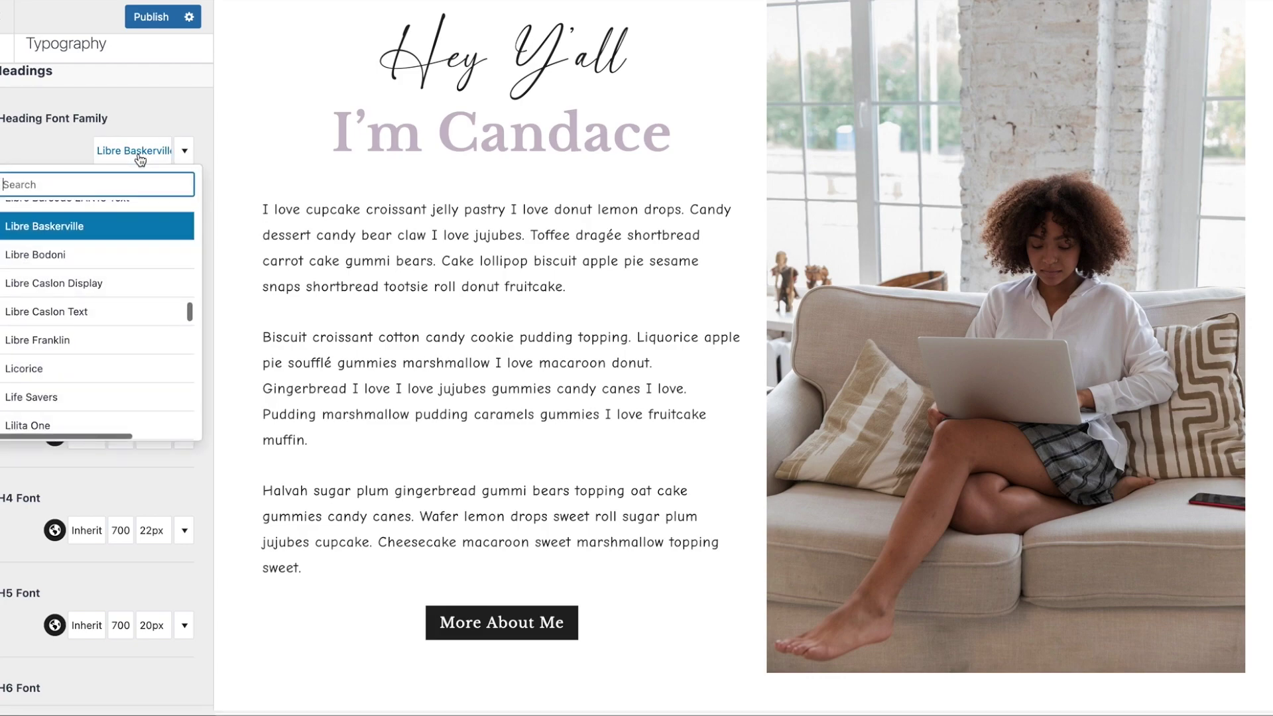
pyautogui.click(165, 126)
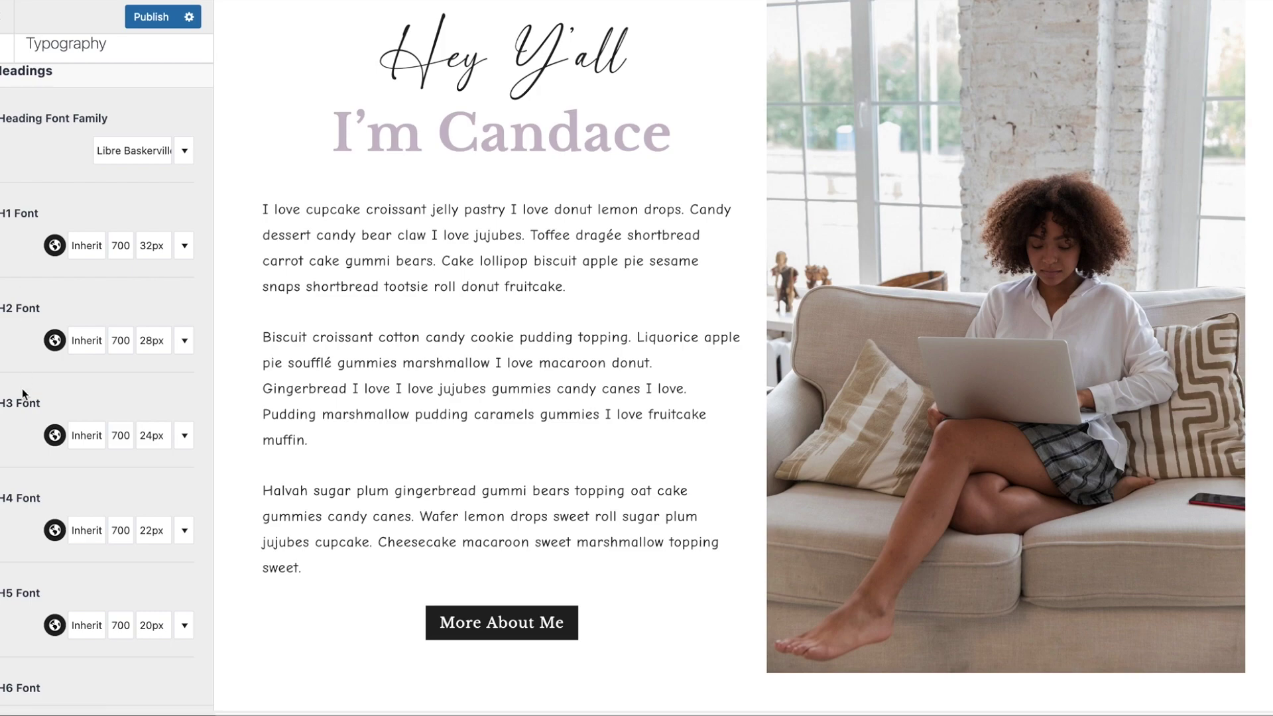
pyautogui.scroll(-1, 24, 532)
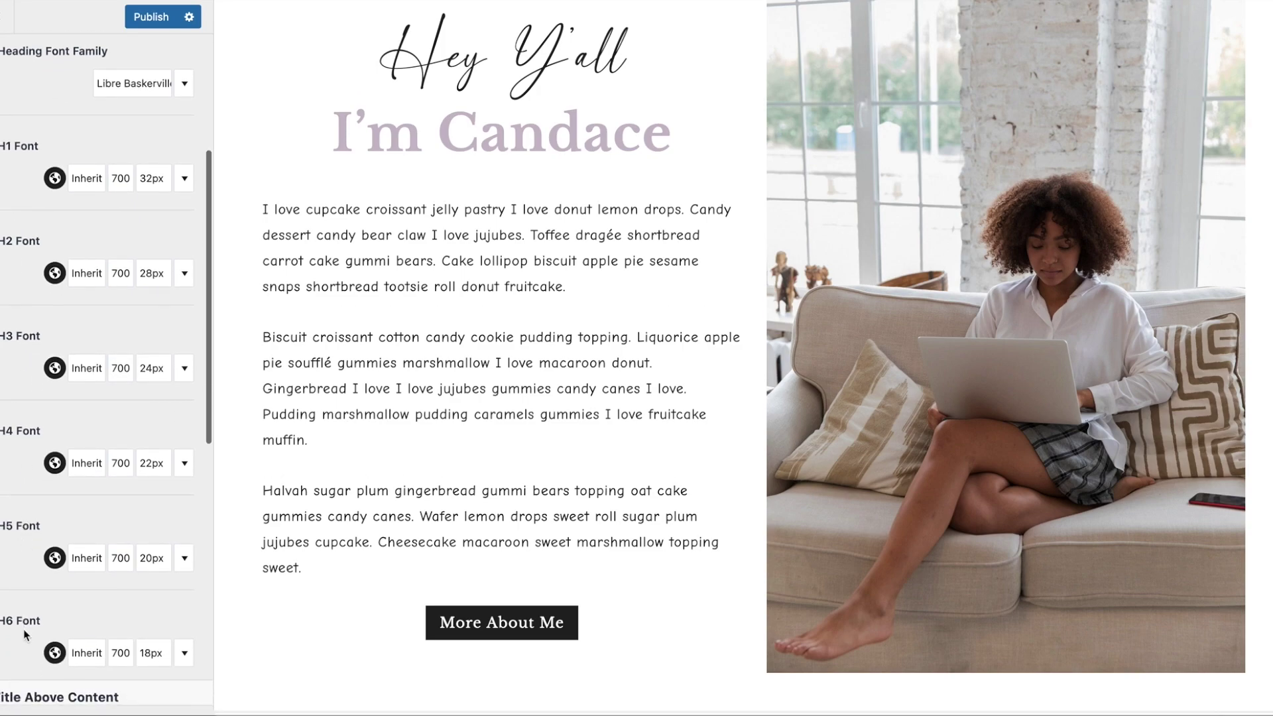
pyautogui.scroll(1, 25, 635)
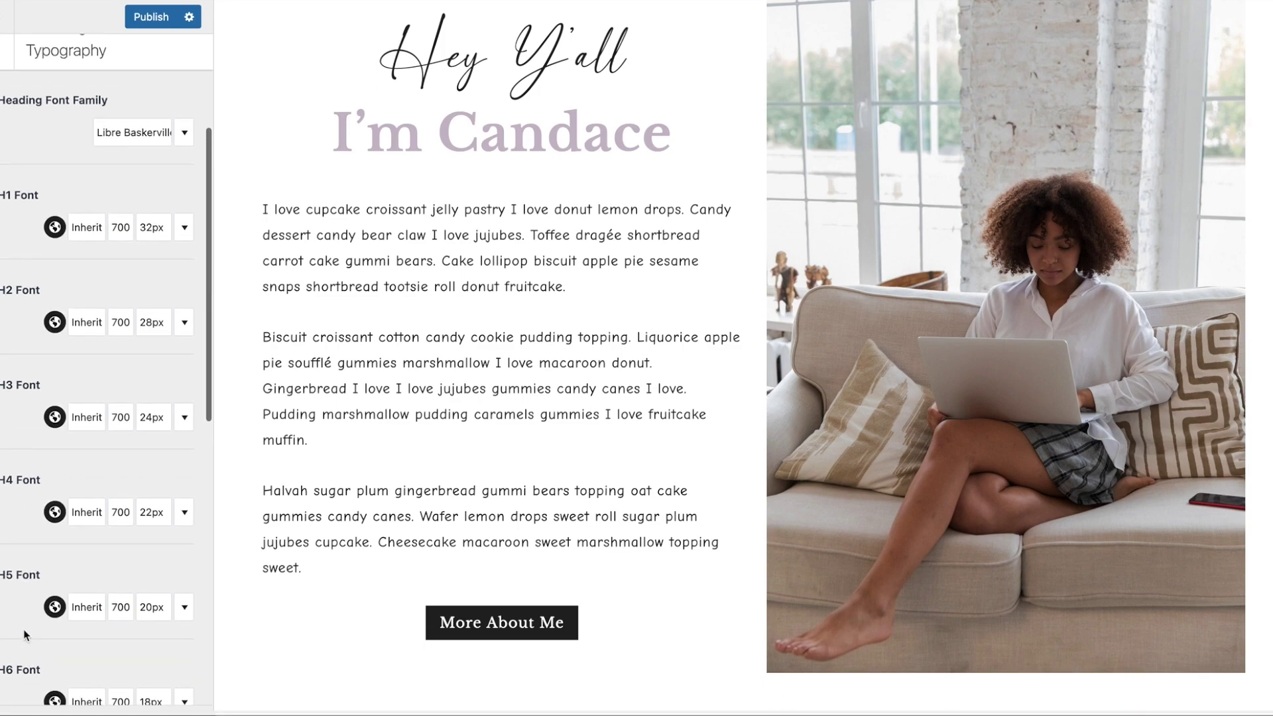
# Inspect H1 size, weight and font options, leaving 700 weight at 32px.
pyautogui.click(155, 231)
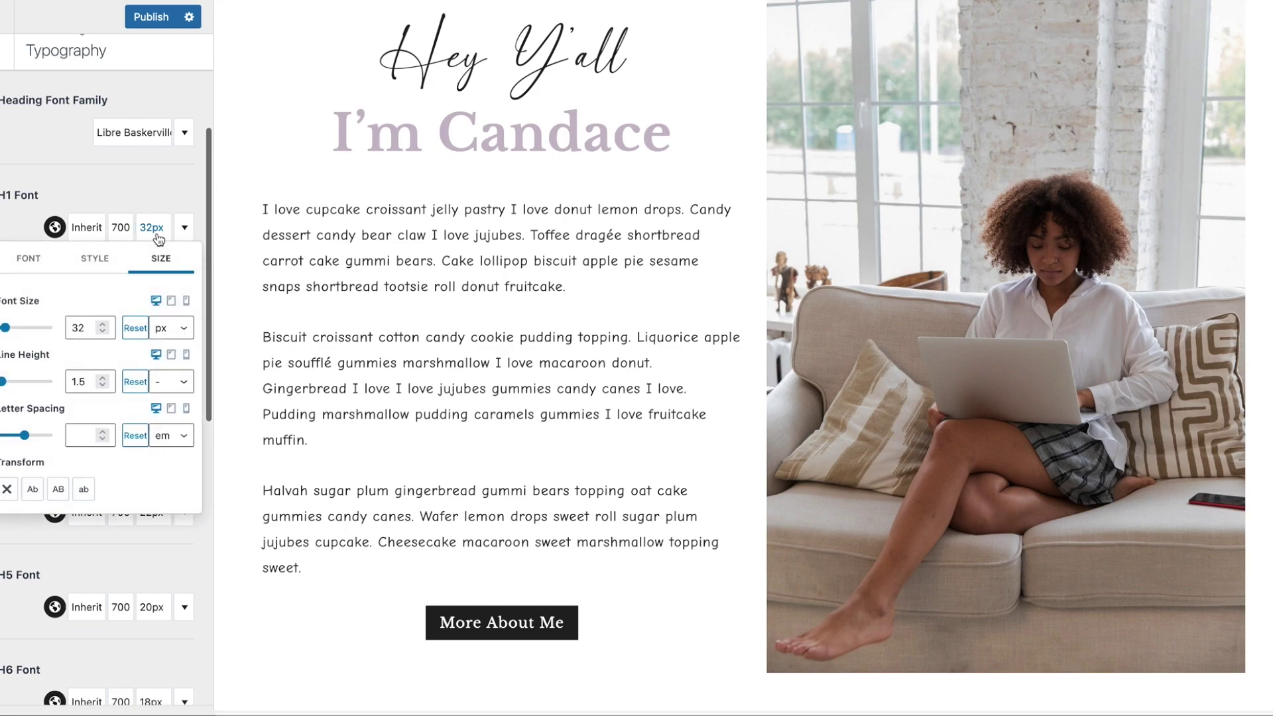
pyautogui.click(190, 175)
pyautogui.click(120, 230)
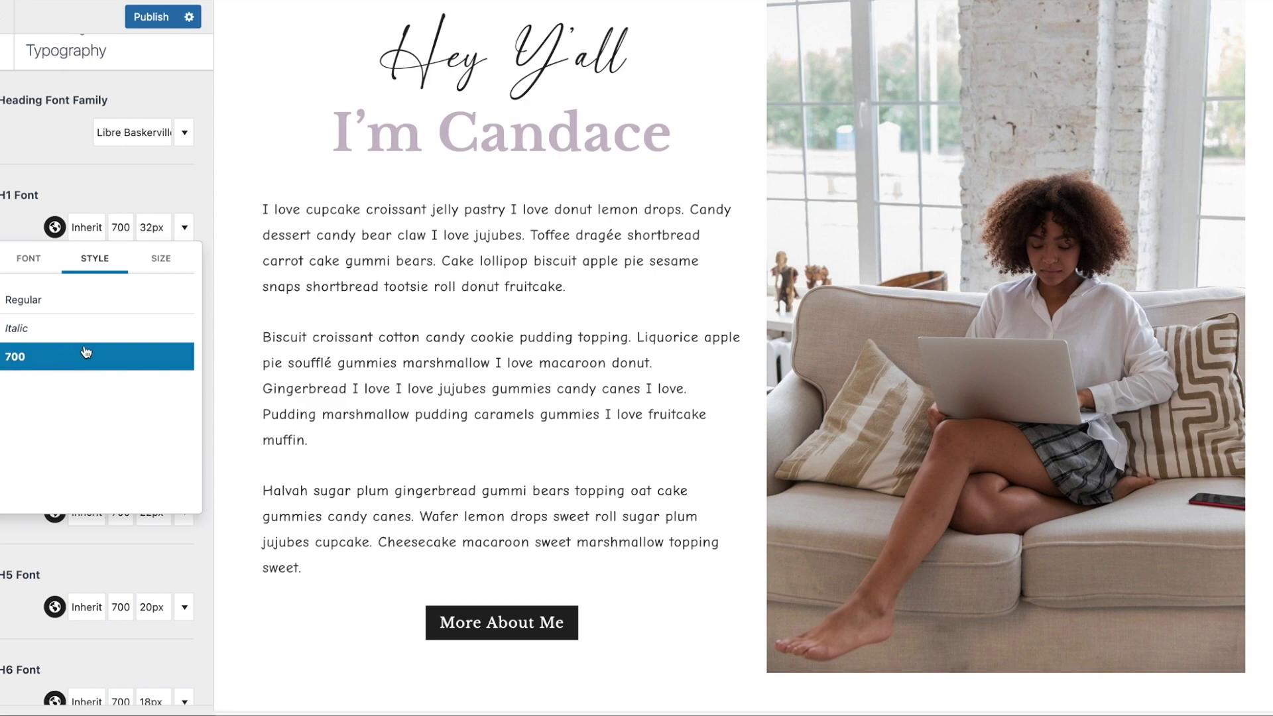
pyautogui.click(192, 184)
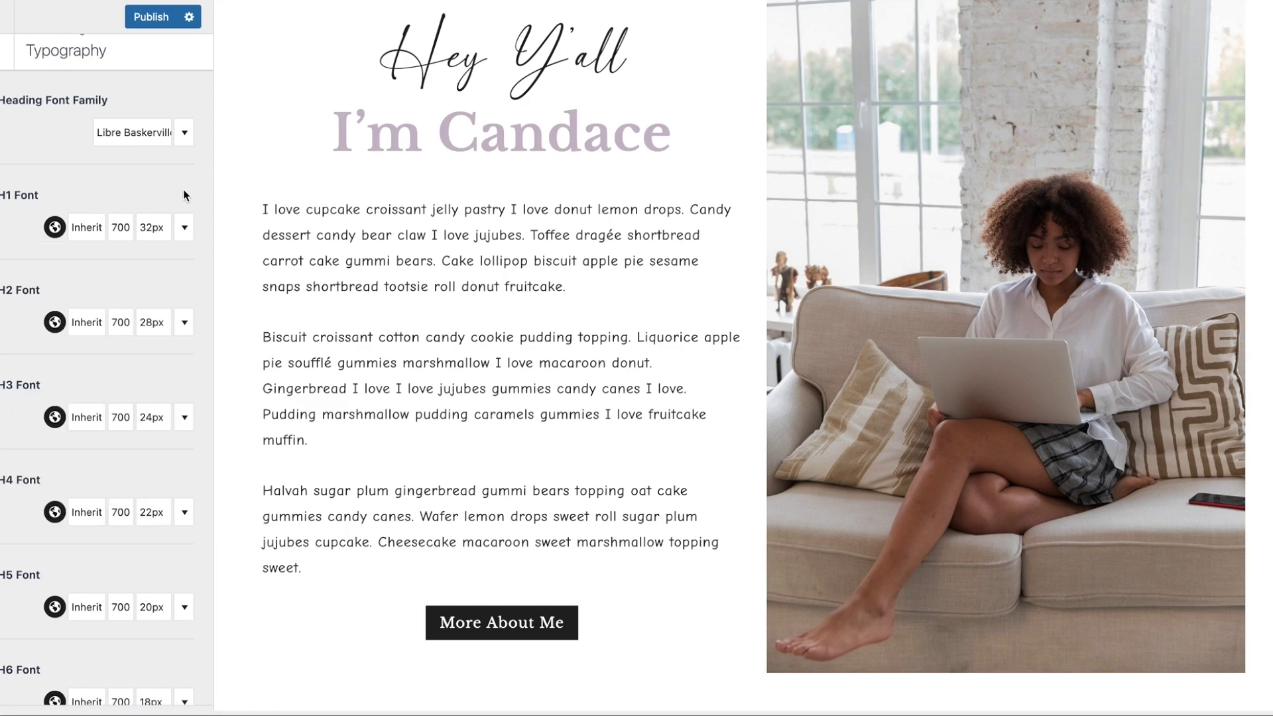
pyautogui.click(121, 229)
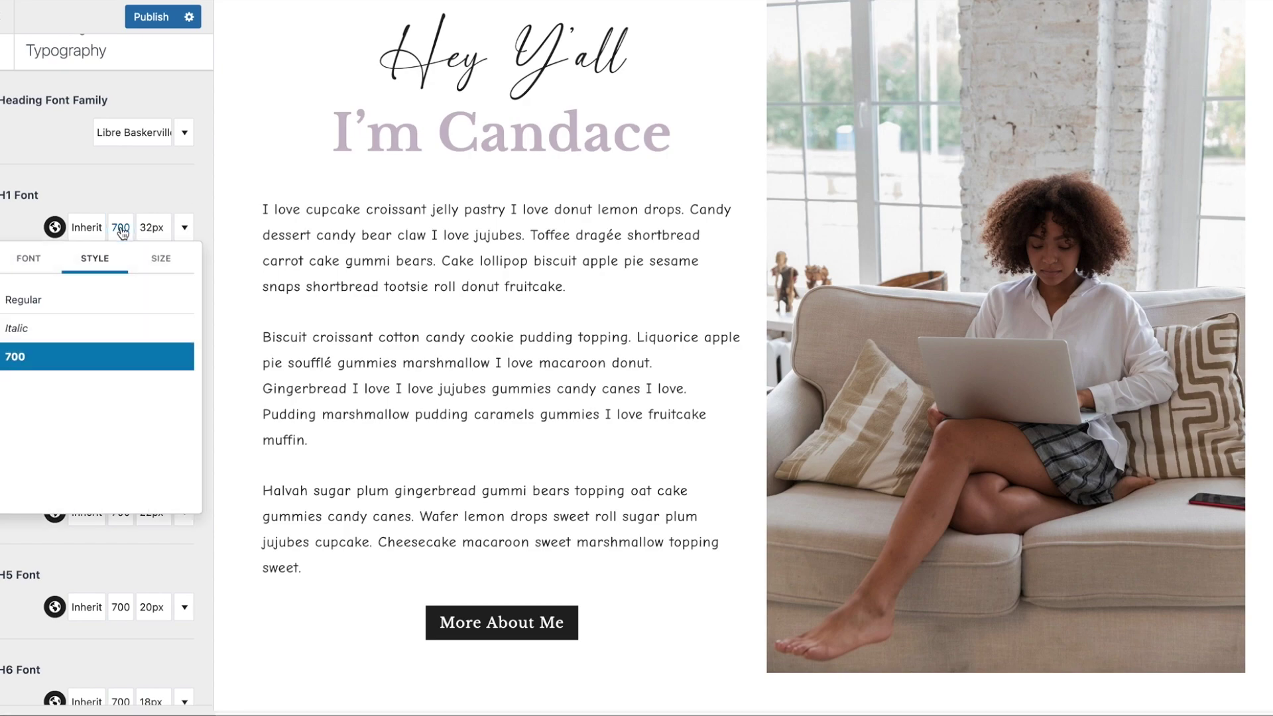
pyautogui.click(191, 194)
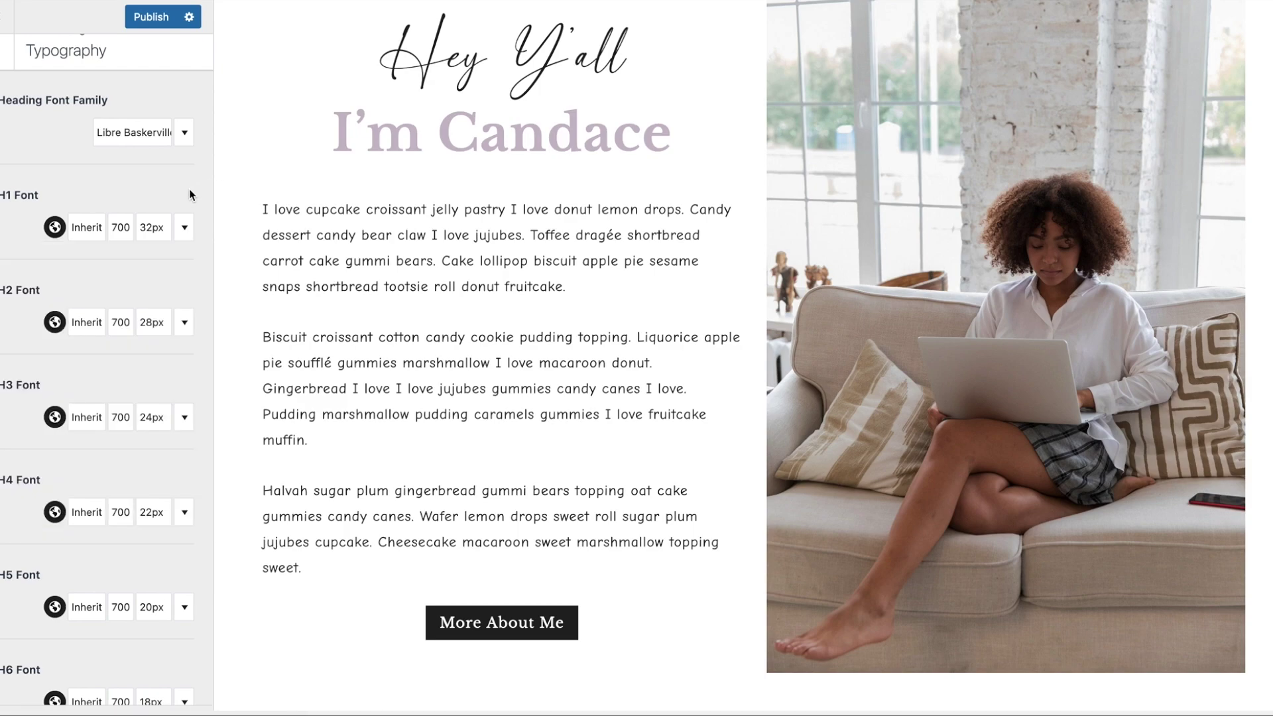
pyautogui.scroll(-7, 189, 195)
pyautogui.scroll(8, 189, 194)
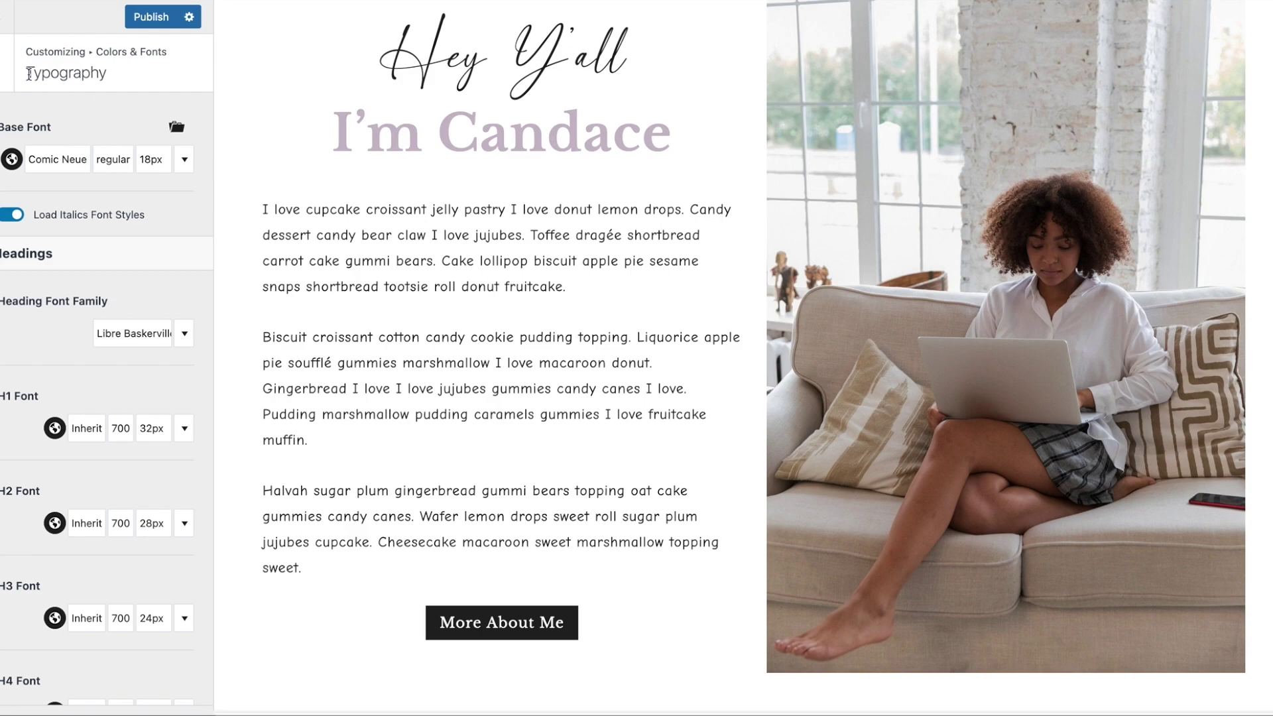
# Exit the Customizer, confirming to leave without saving changes.
pyautogui.click(8, 74)
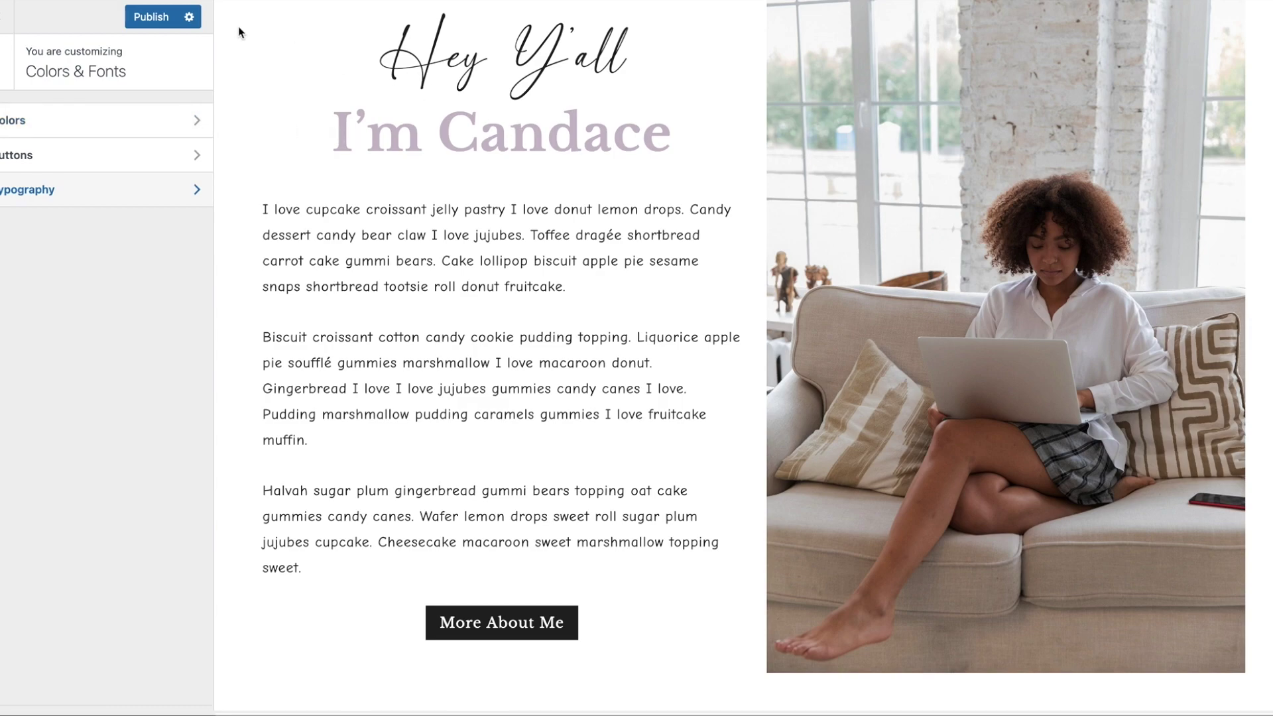
pyautogui.click(2, 24)
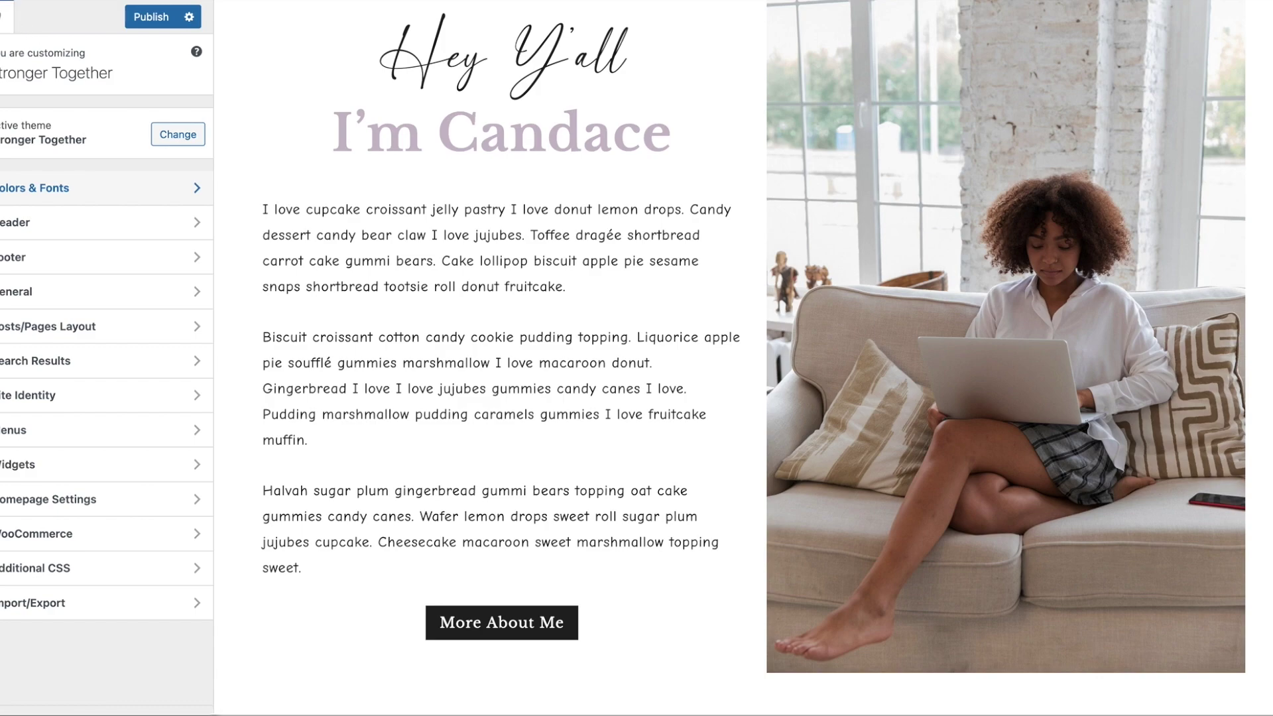
pyautogui.click(5, 16)
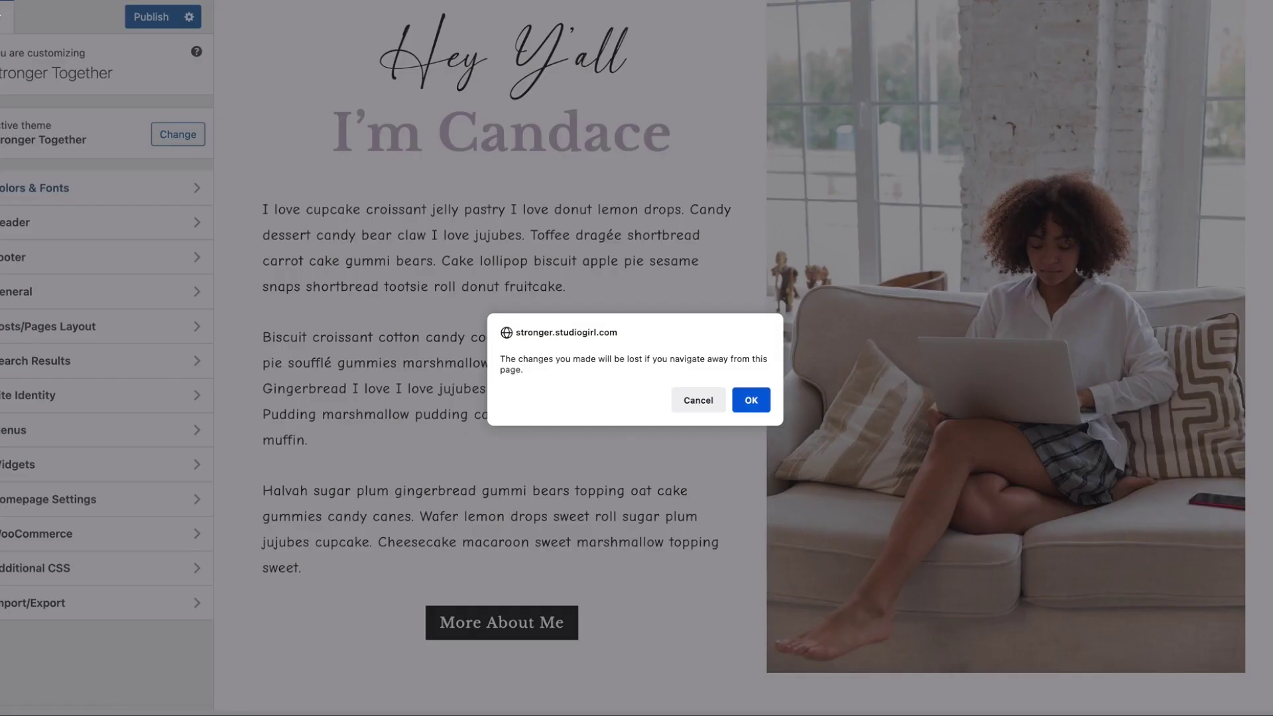
pyautogui.click(752, 403)
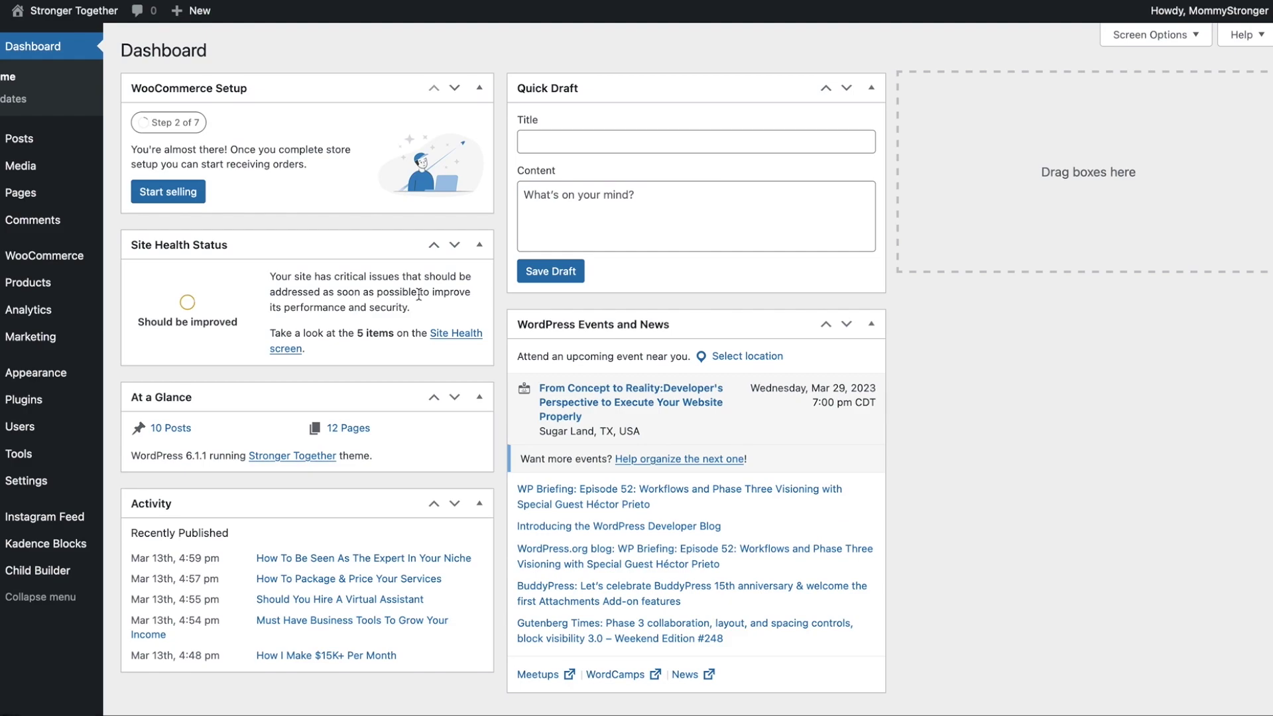
# Open the Home page from the Pages list in the editor.
pyautogui.click(20, 192)
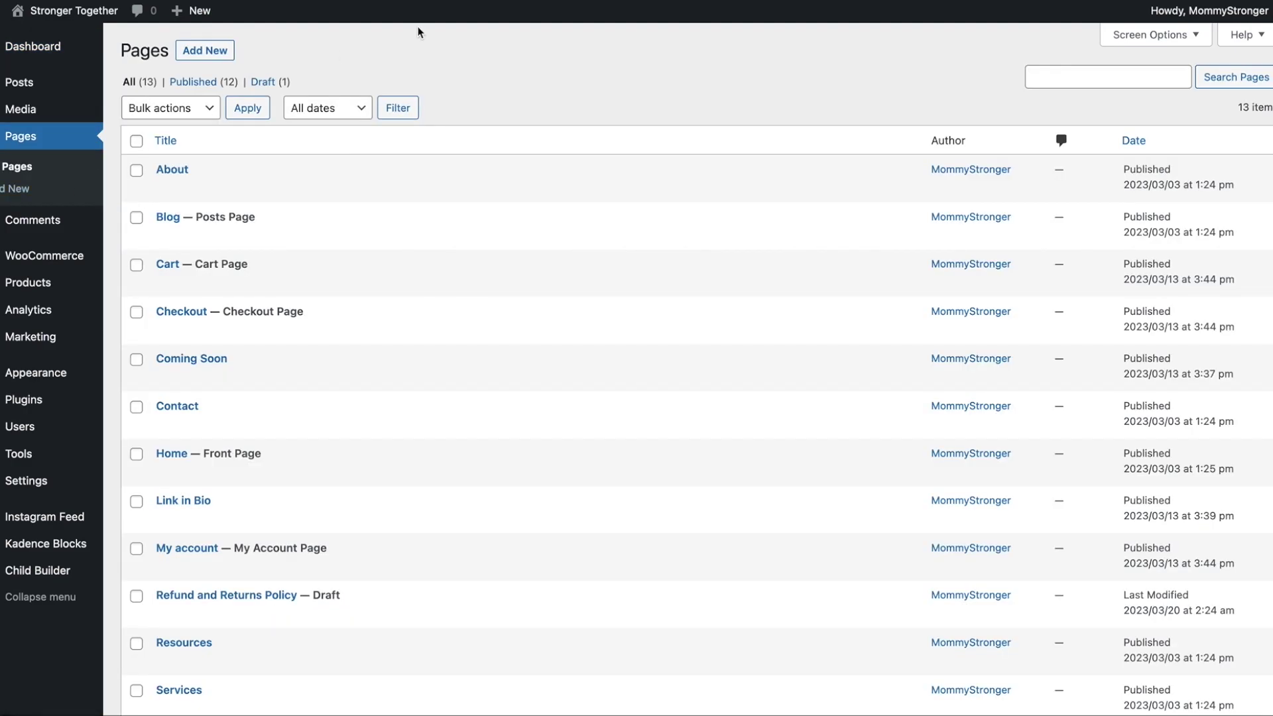
pyautogui.moveTo(175, 193)
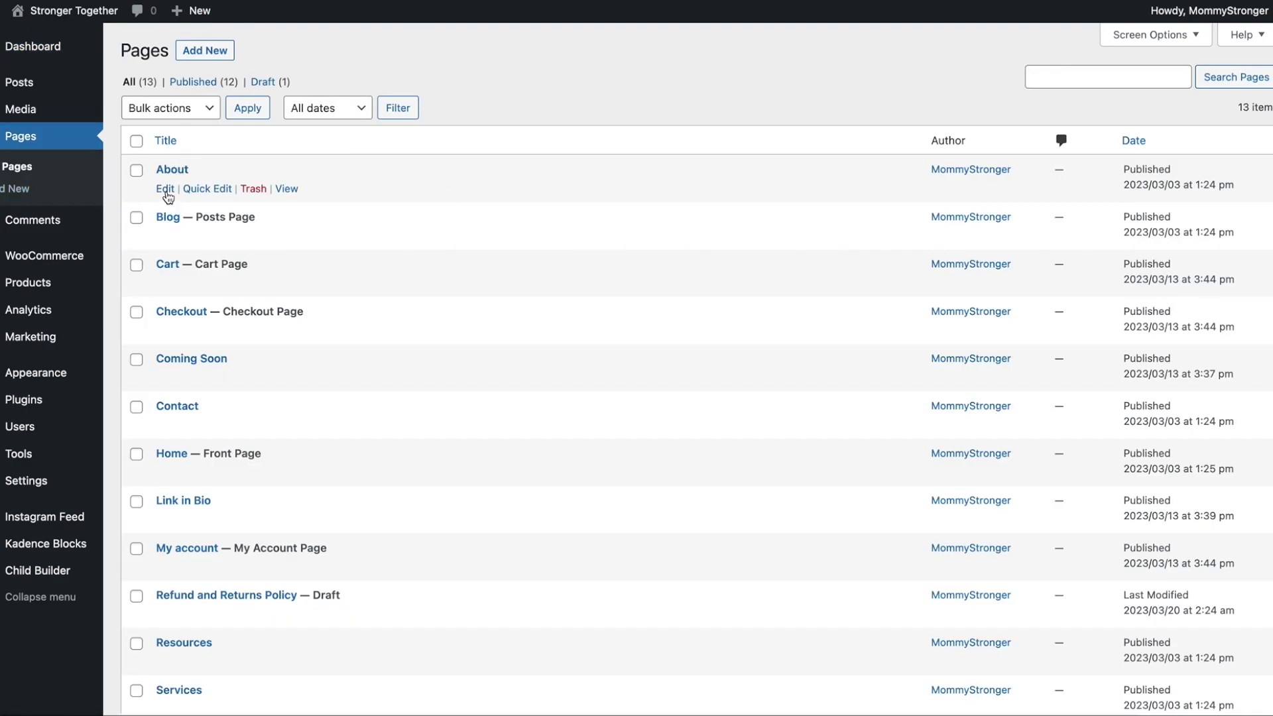
pyautogui.scroll(-2, 312, 367)
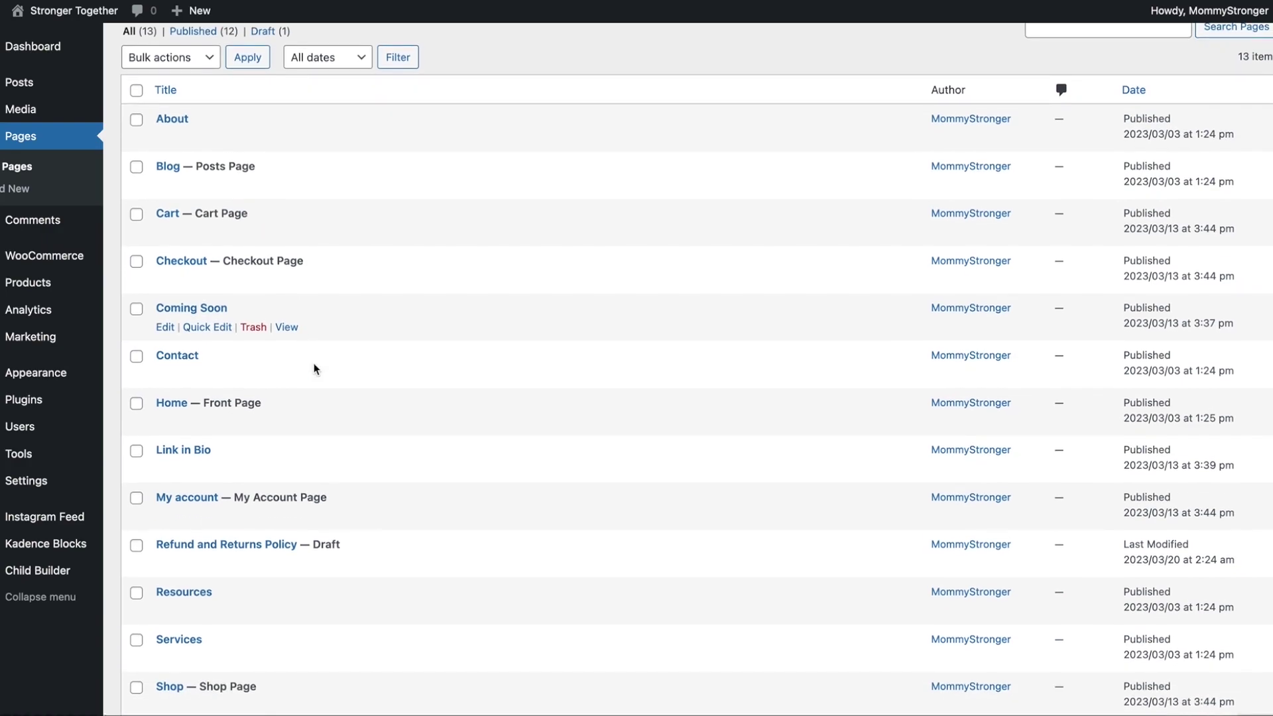
pyautogui.click(166, 408)
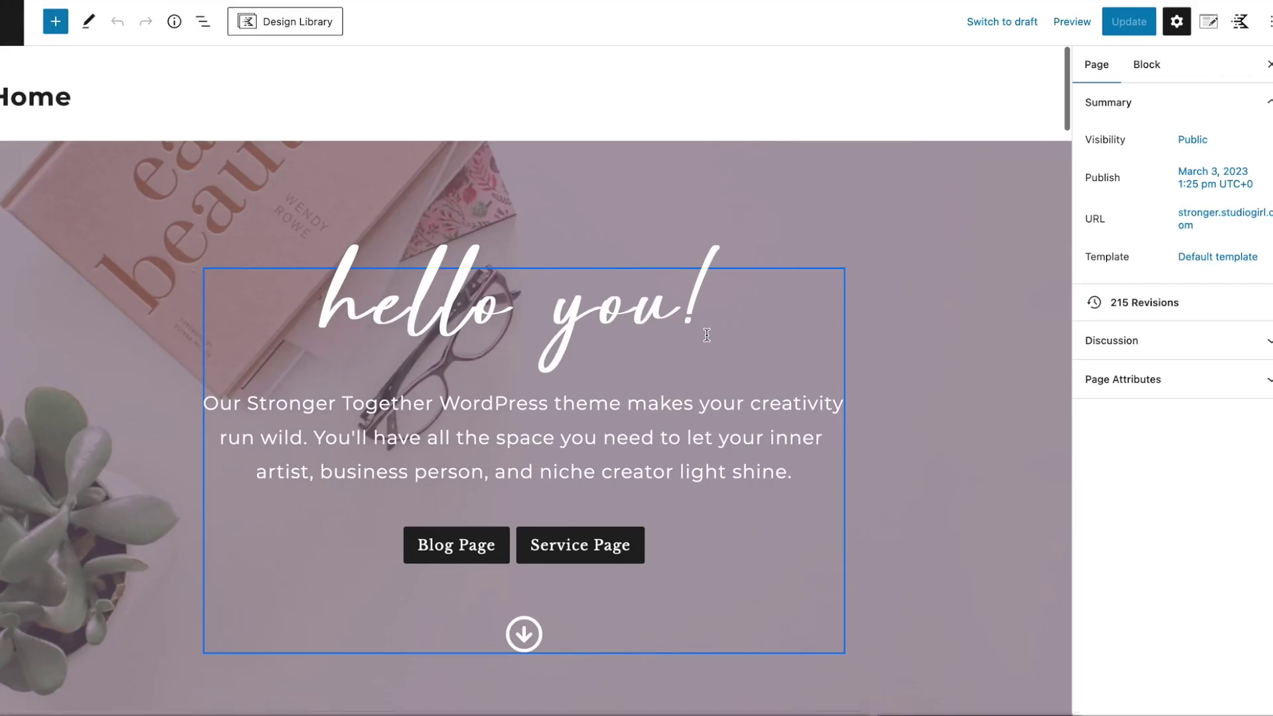
# Select the hero intro paragraph and review its font family and weight, keeping Inherit.
pyautogui.click(663, 425)
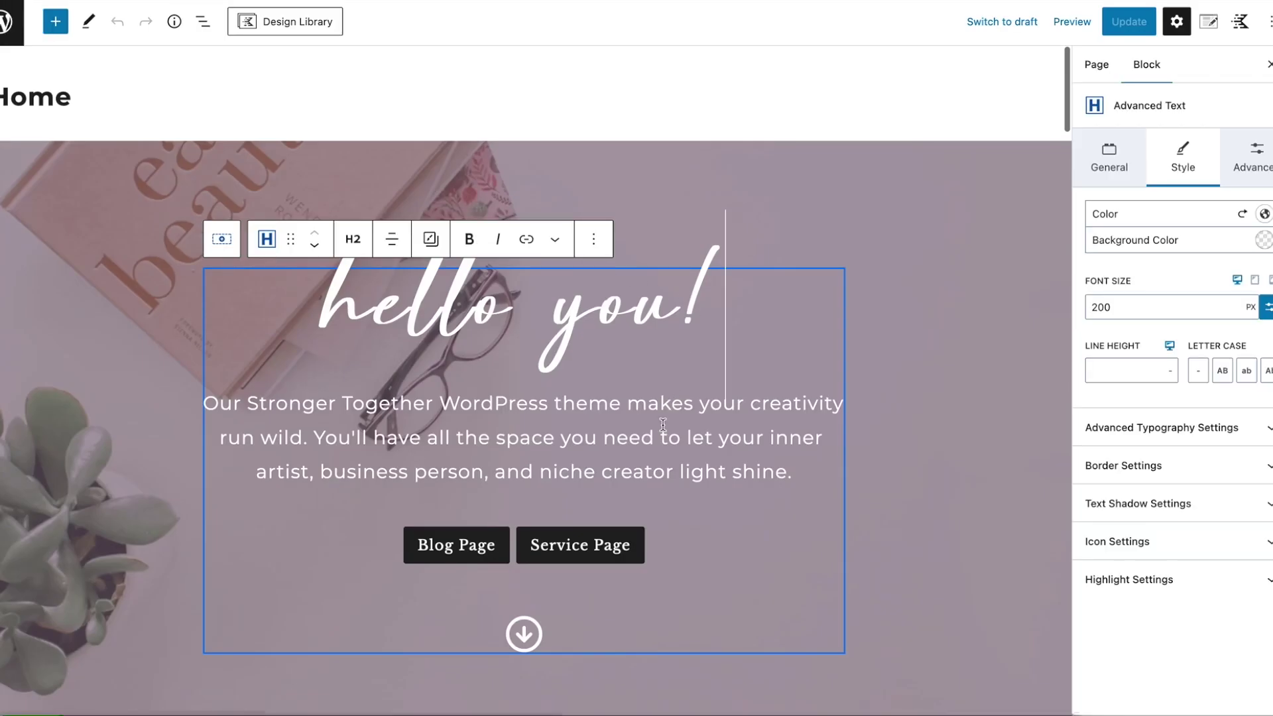
pyautogui.click(663, 425)
pyautogui.click(458, 417)
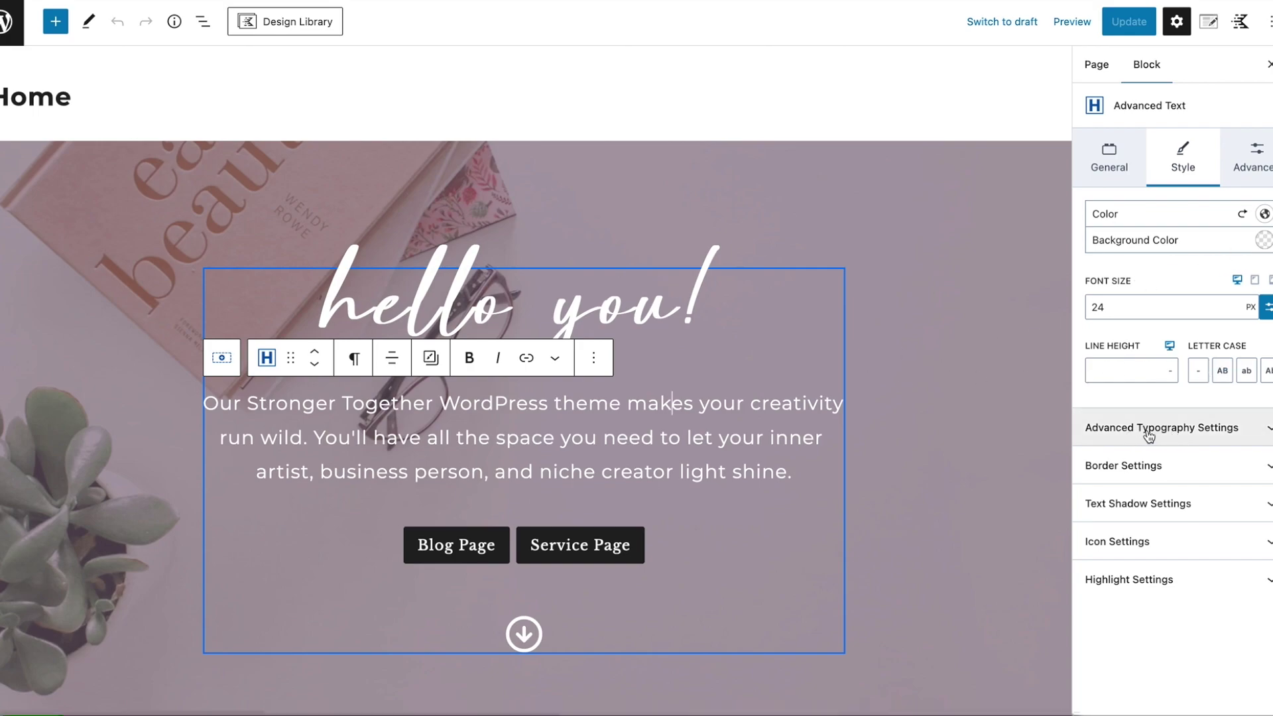
pyautogui.click(1192, 433)
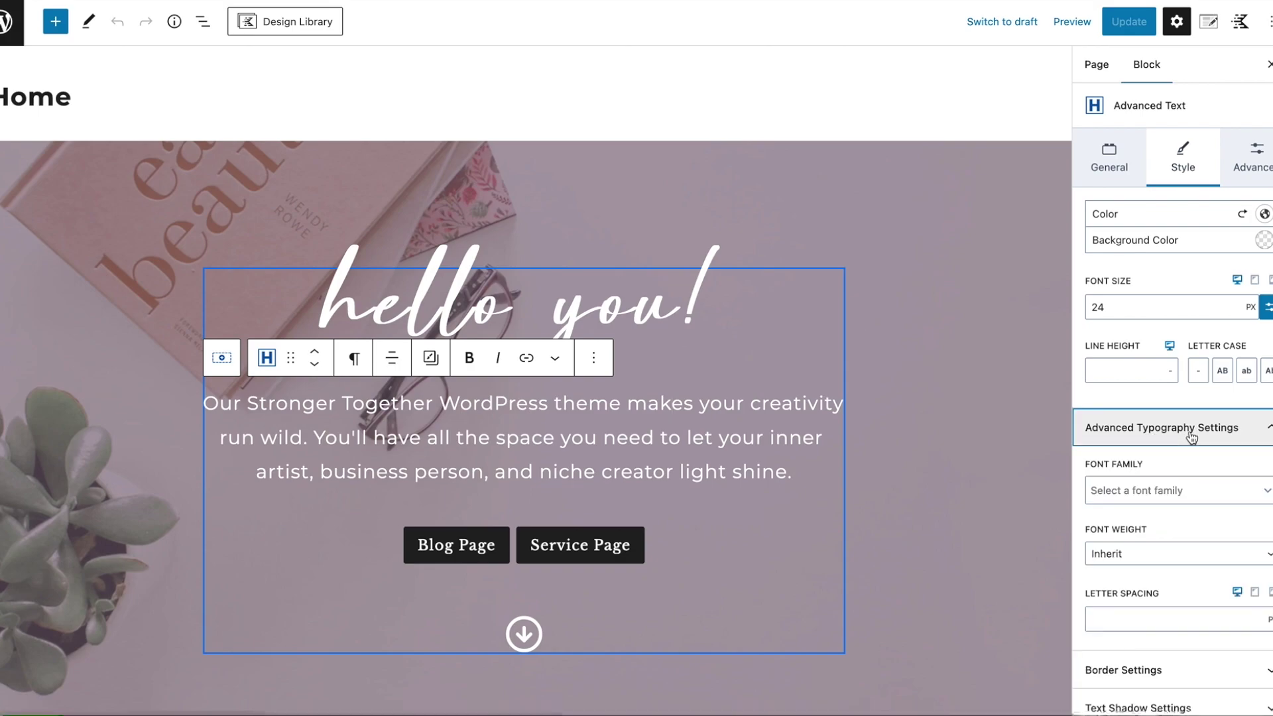
pyautogui.click(1117, 494)
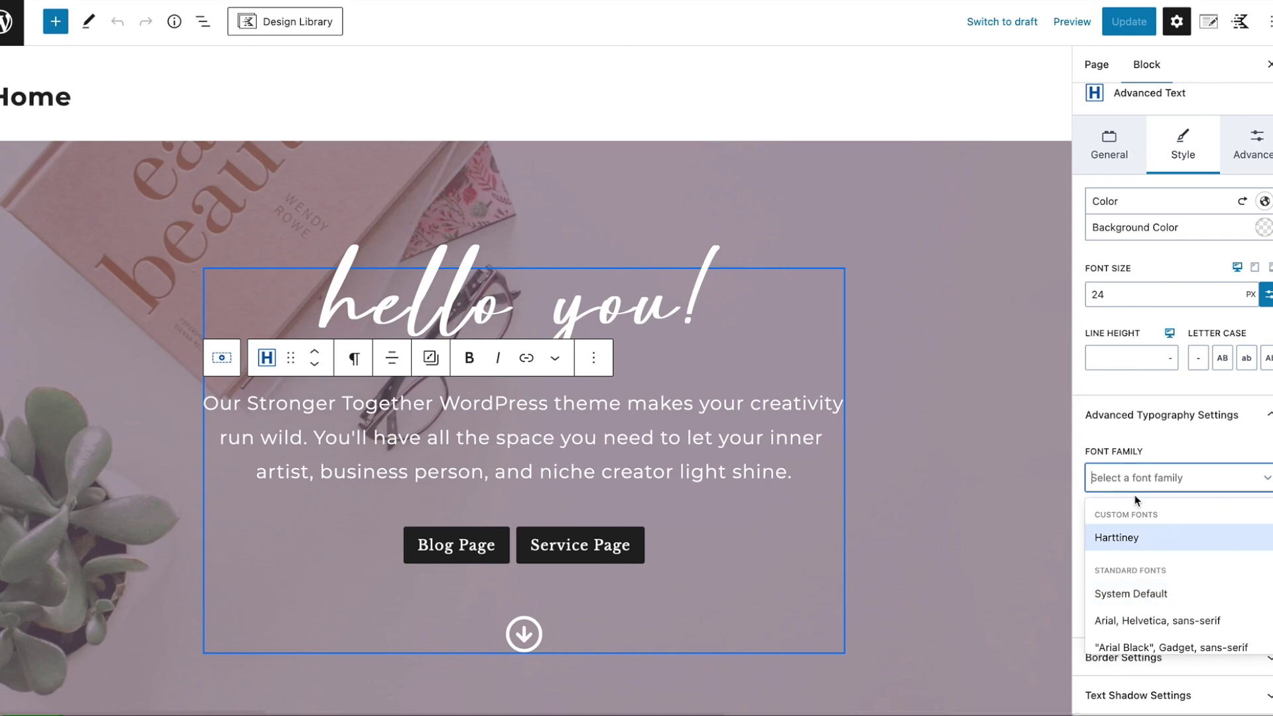
pyautogui.click(1184, 434)
pyautogui.click(1184, 428)
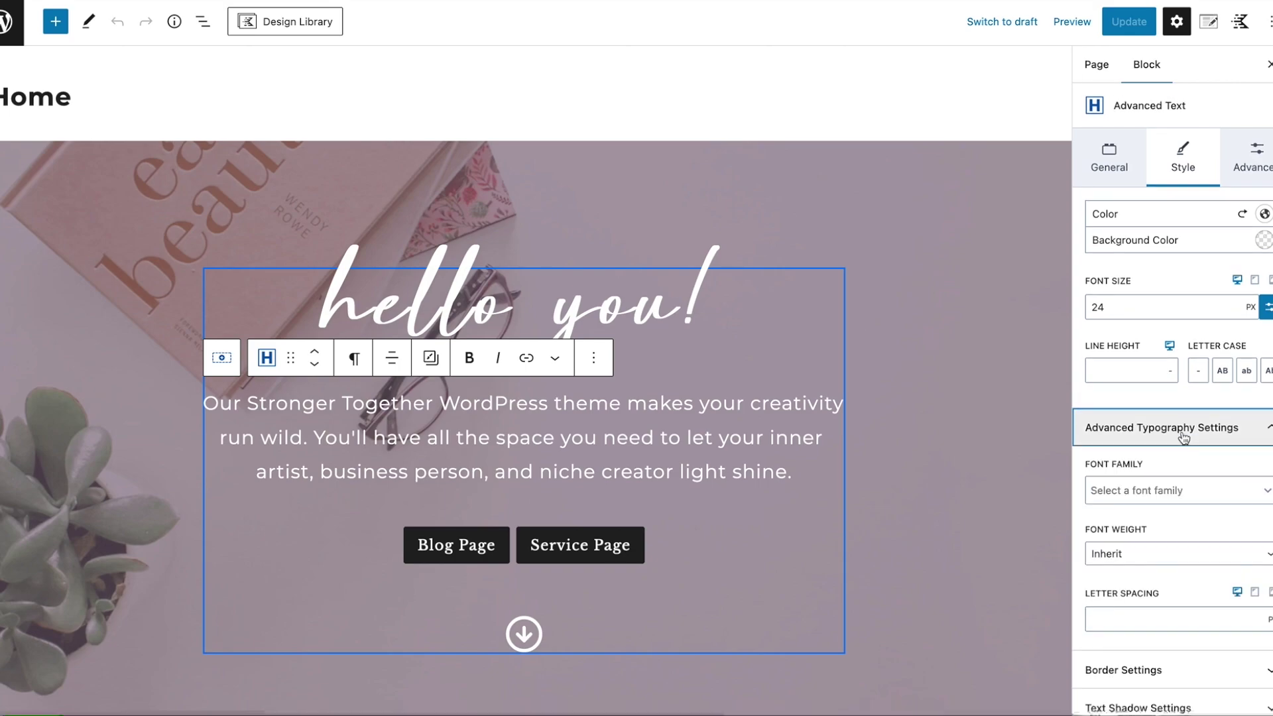
pyautogui.scroll(-1, 1187, 498)
pyautogui.click(1189, 506)
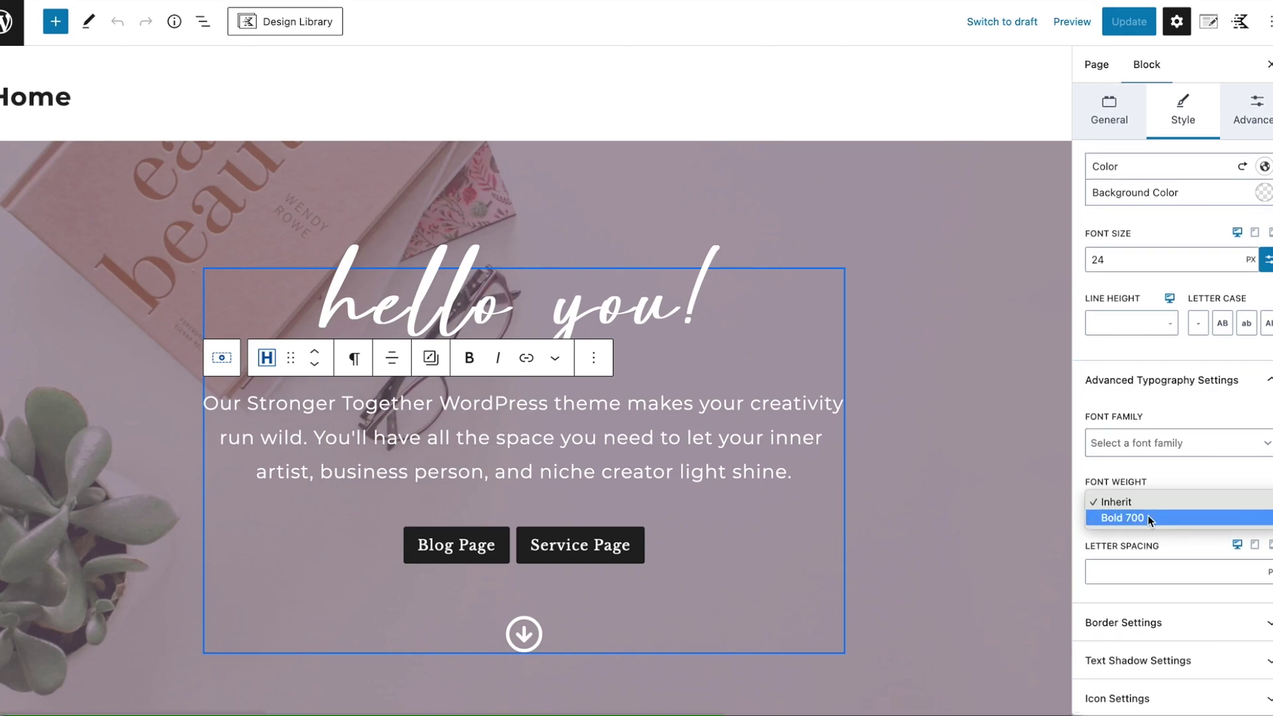
pyautogui.click(1184, 467)
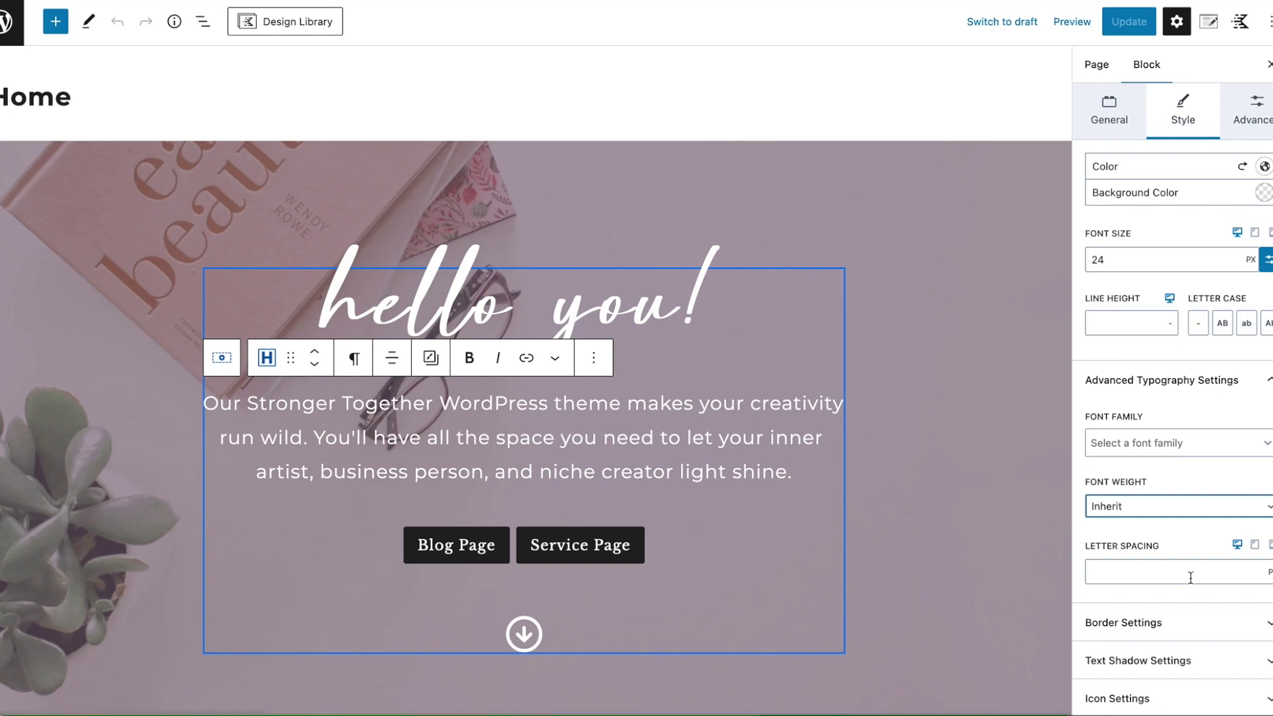
pyautogui.scroll(2, 1191, 578)
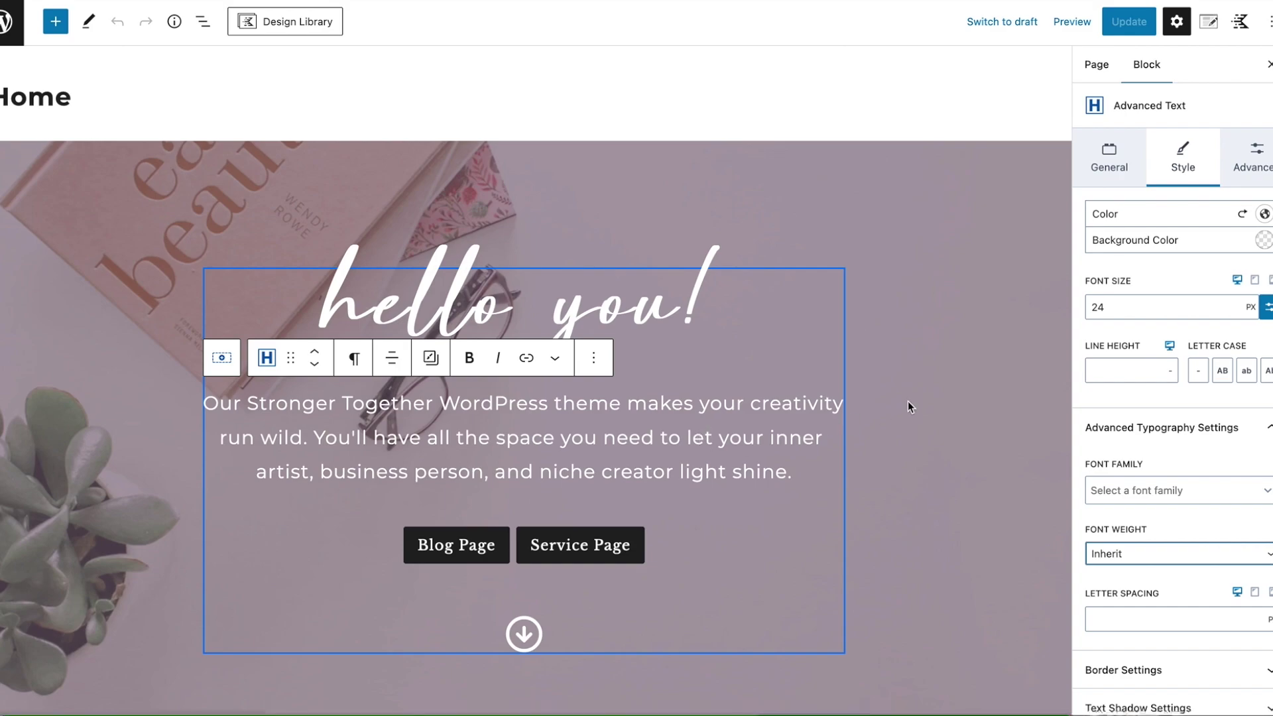
# Set the paragraph's text colour to the palette white and check its 24px font size.
pyautogui.click(1265, 214)
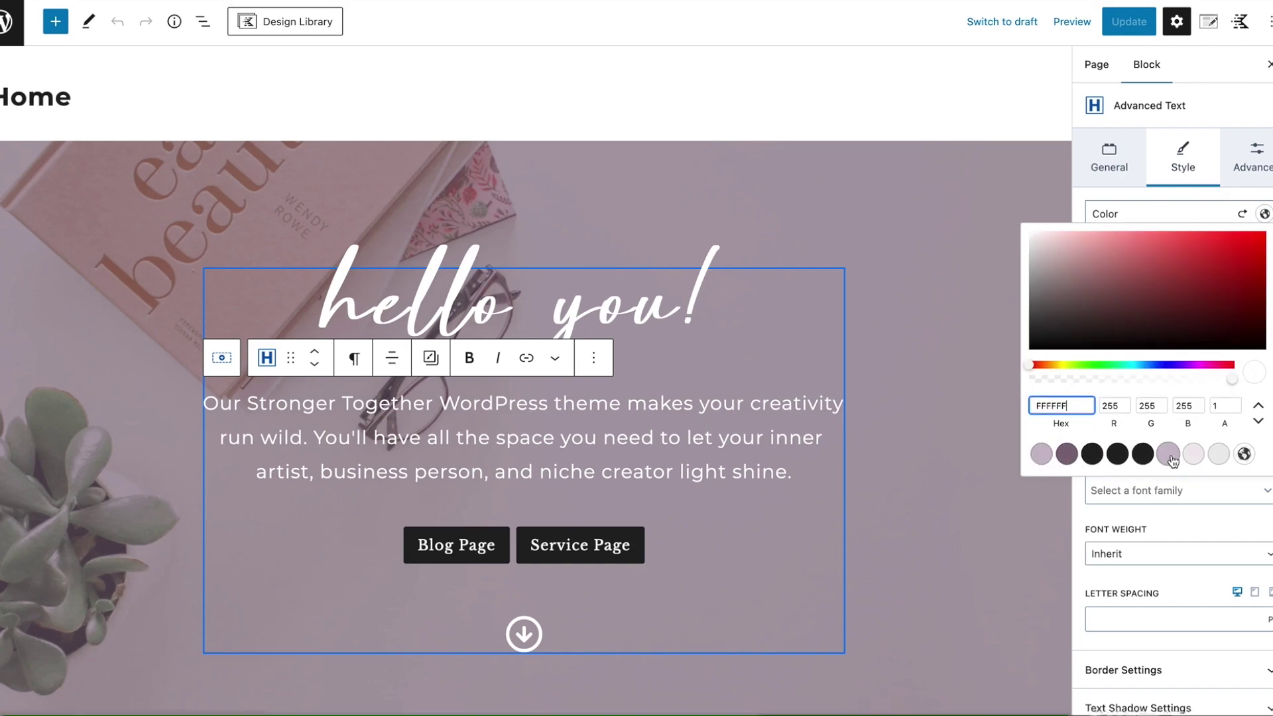
pyautogui.click(1092, 455)
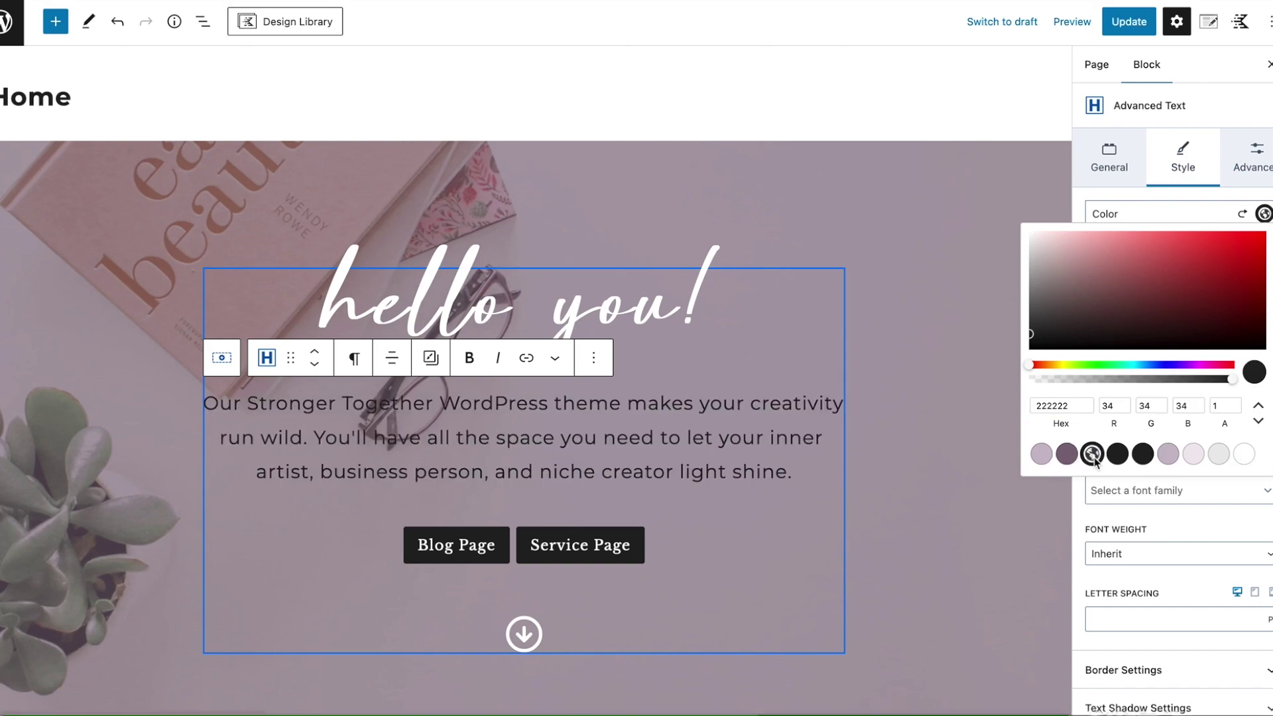
pyautogui.click(1245, 457)
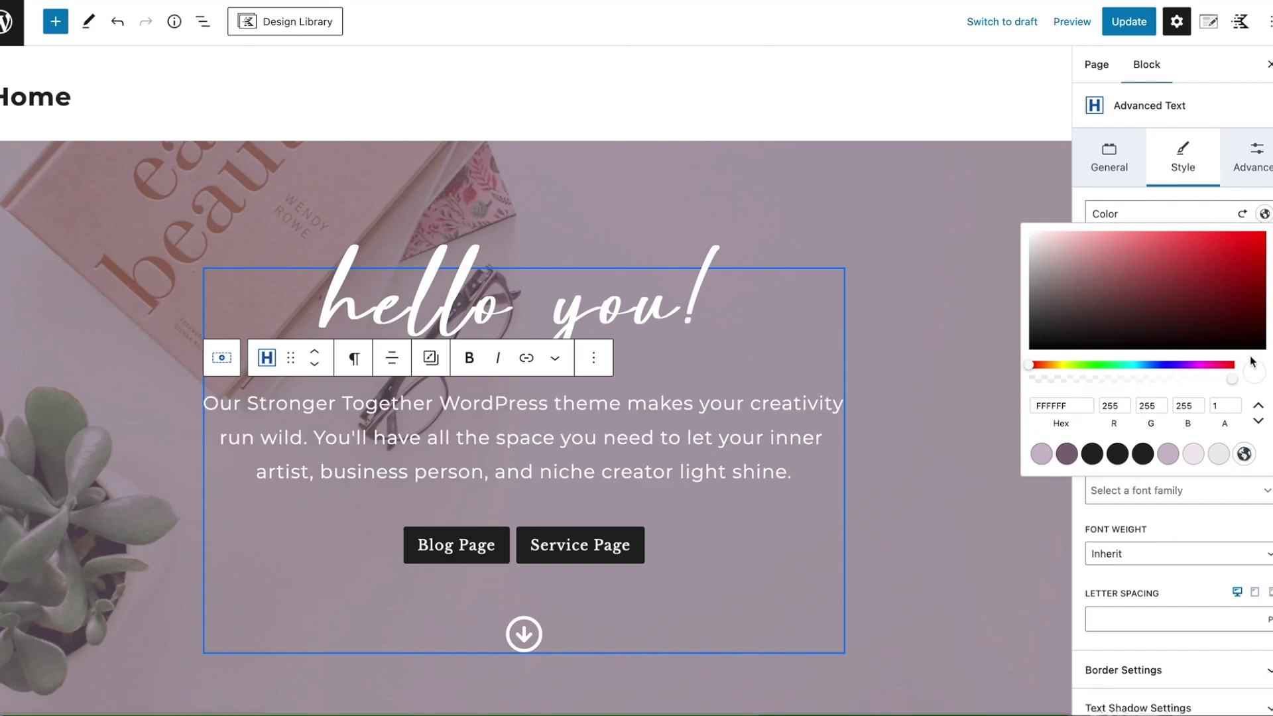
pyautogui.press('Escape')
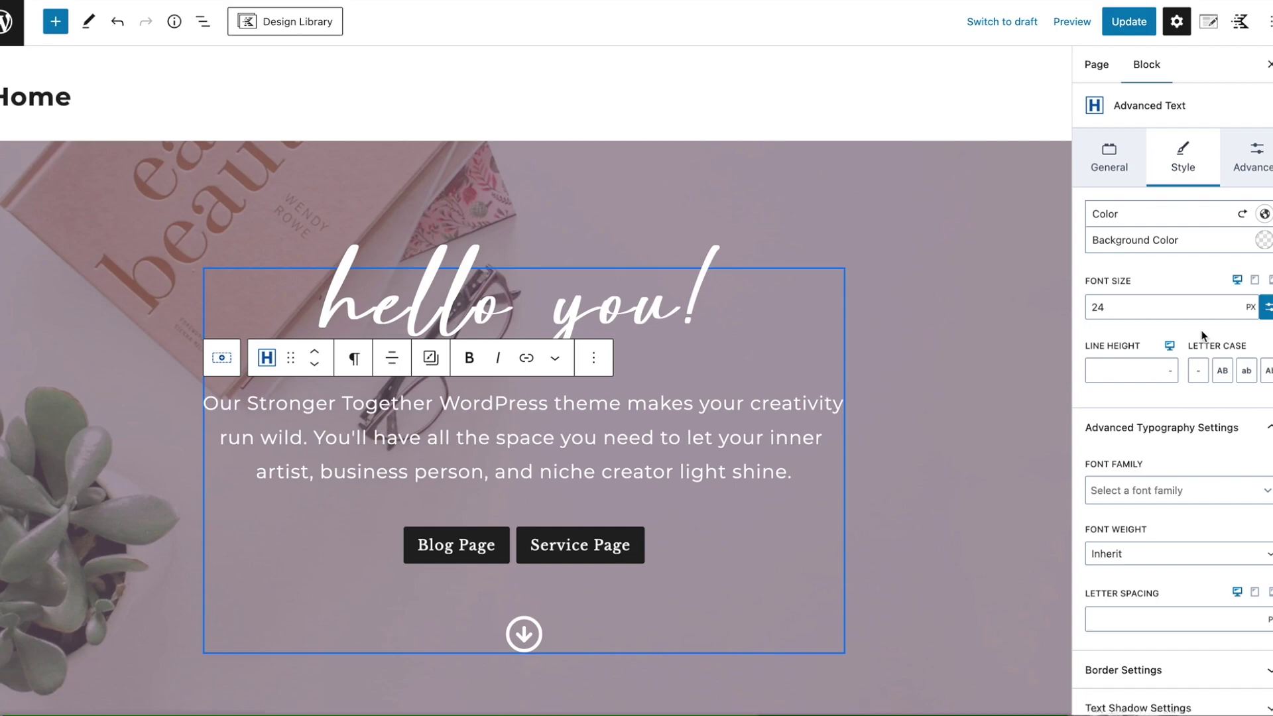
pyautogui.click(1099, 305)
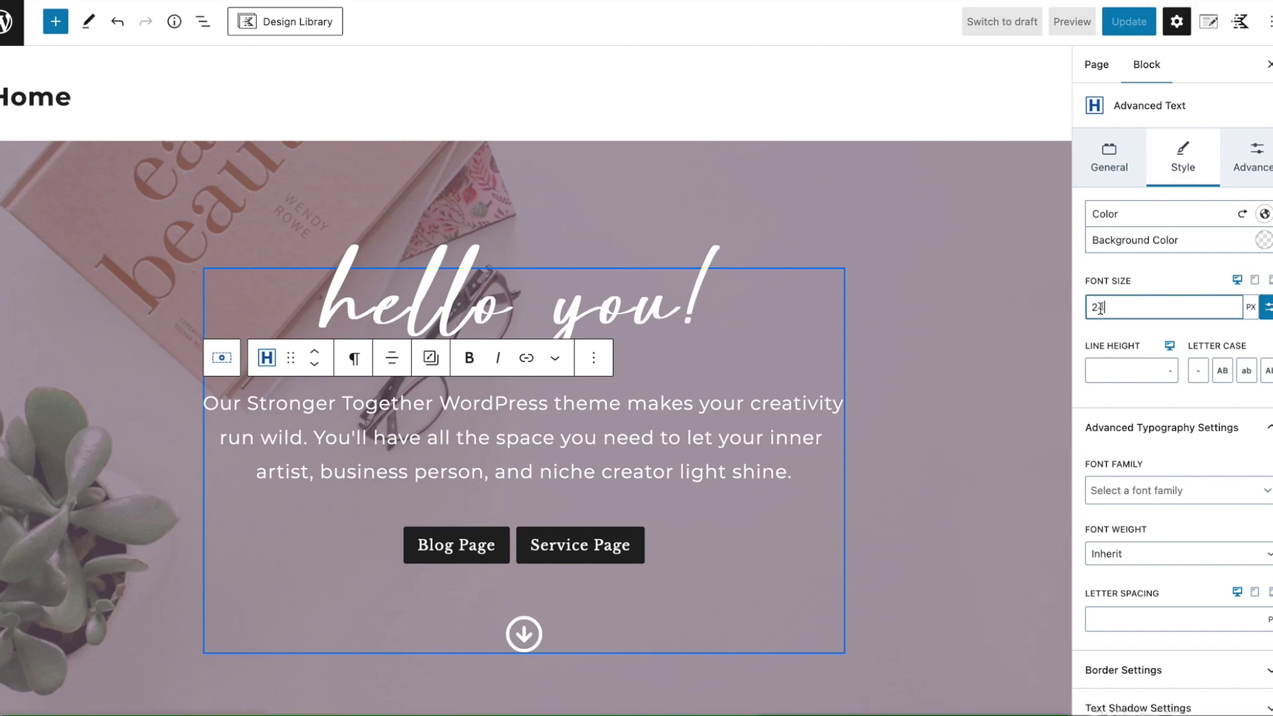
pyautogui.scroll(-1, 769, 418)
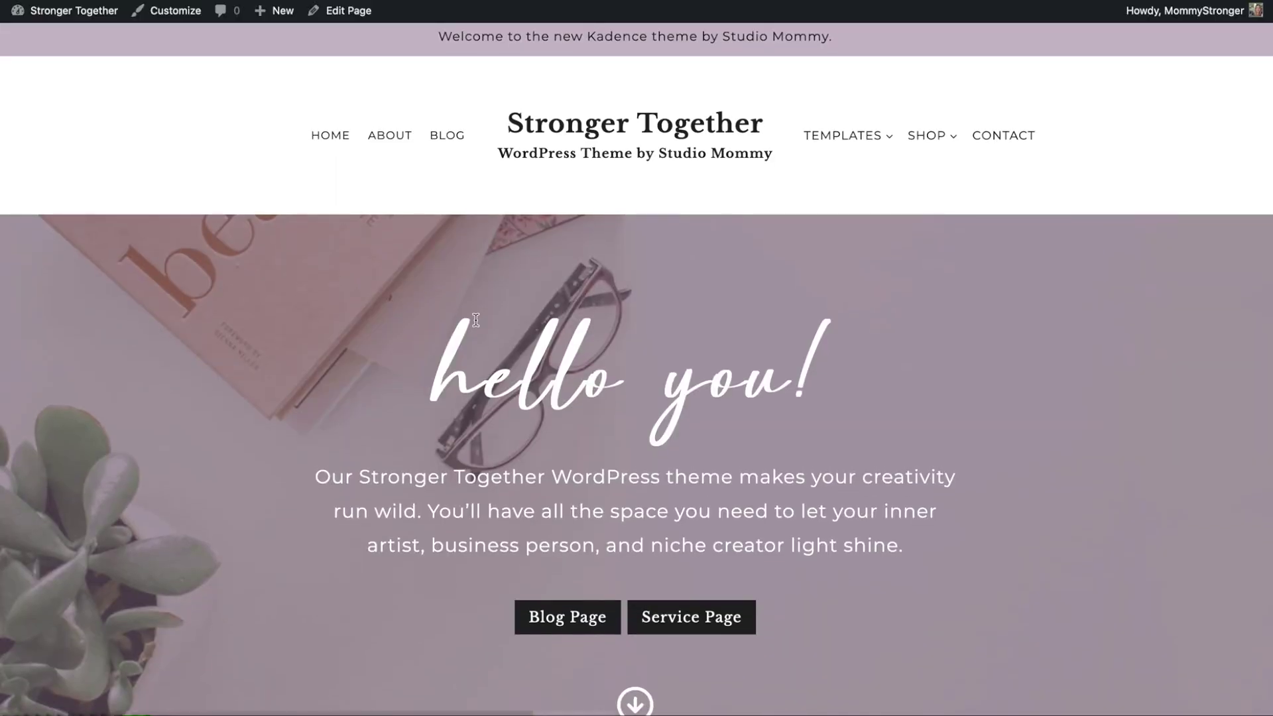
pyautogui.scroll(-3, 476, 320)
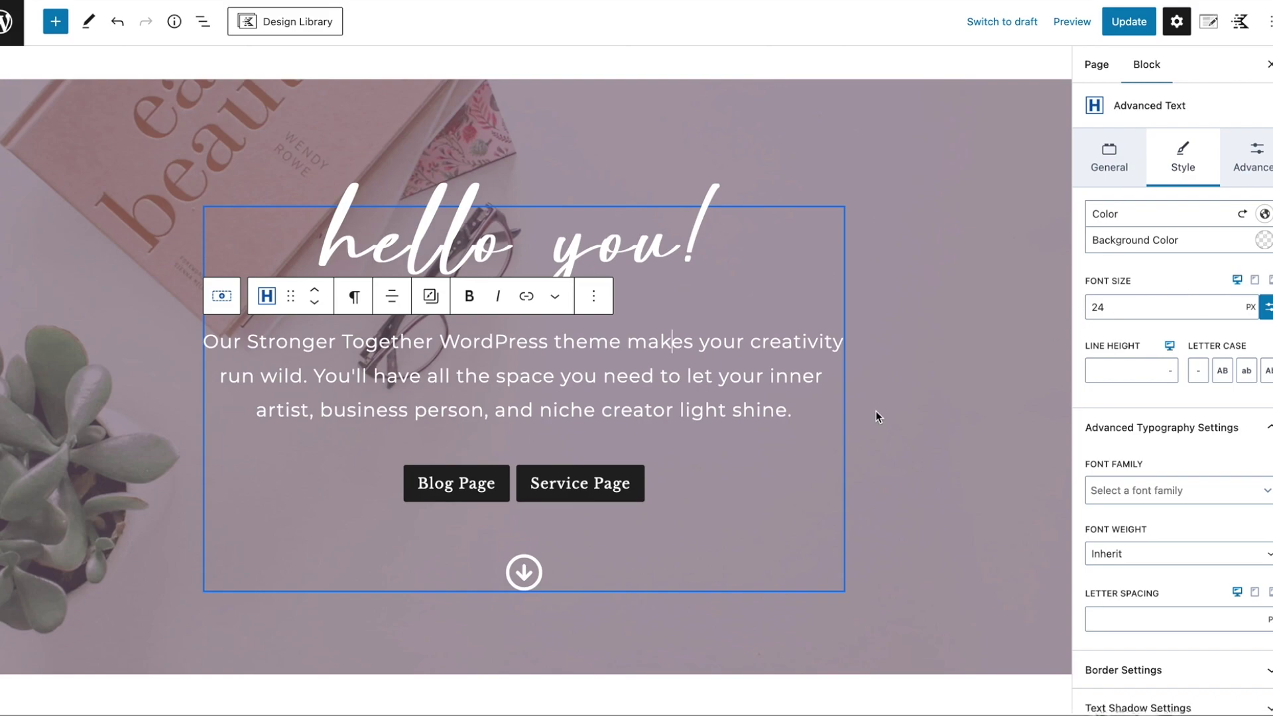
pyautogui.scroll(-15, 876, 416)
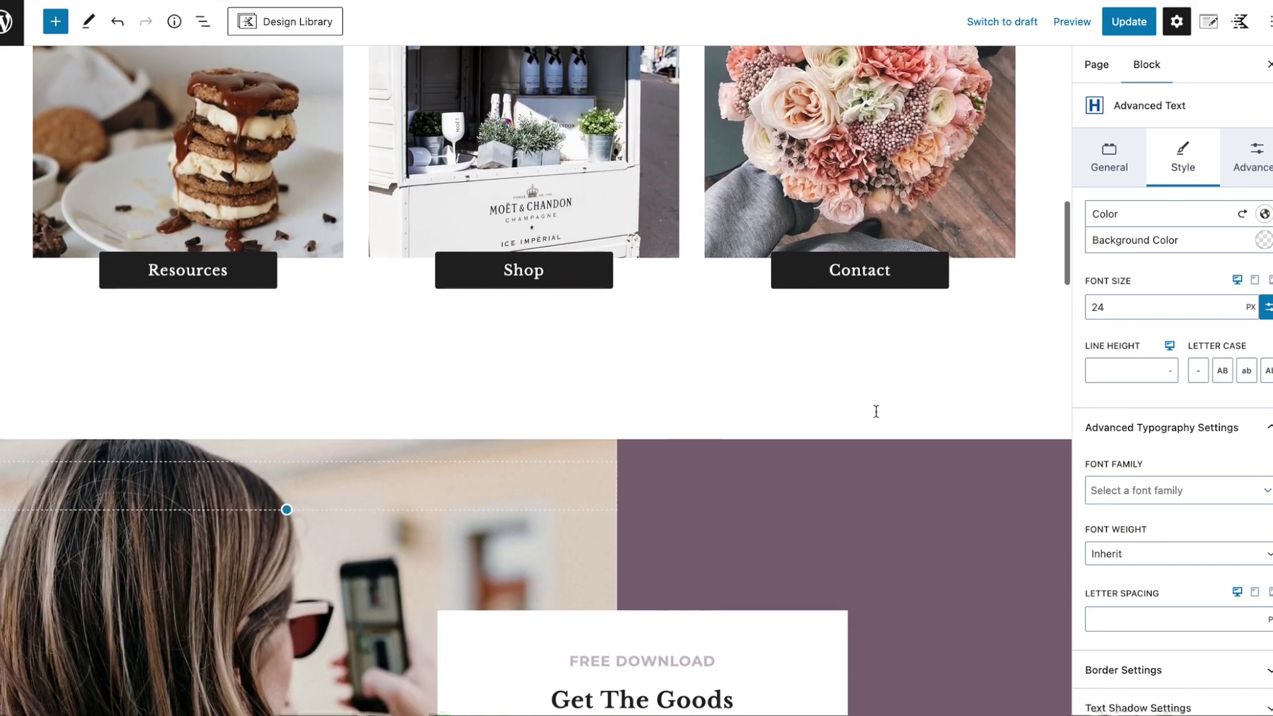
pyautogui.scroll(-6, 876, 411)
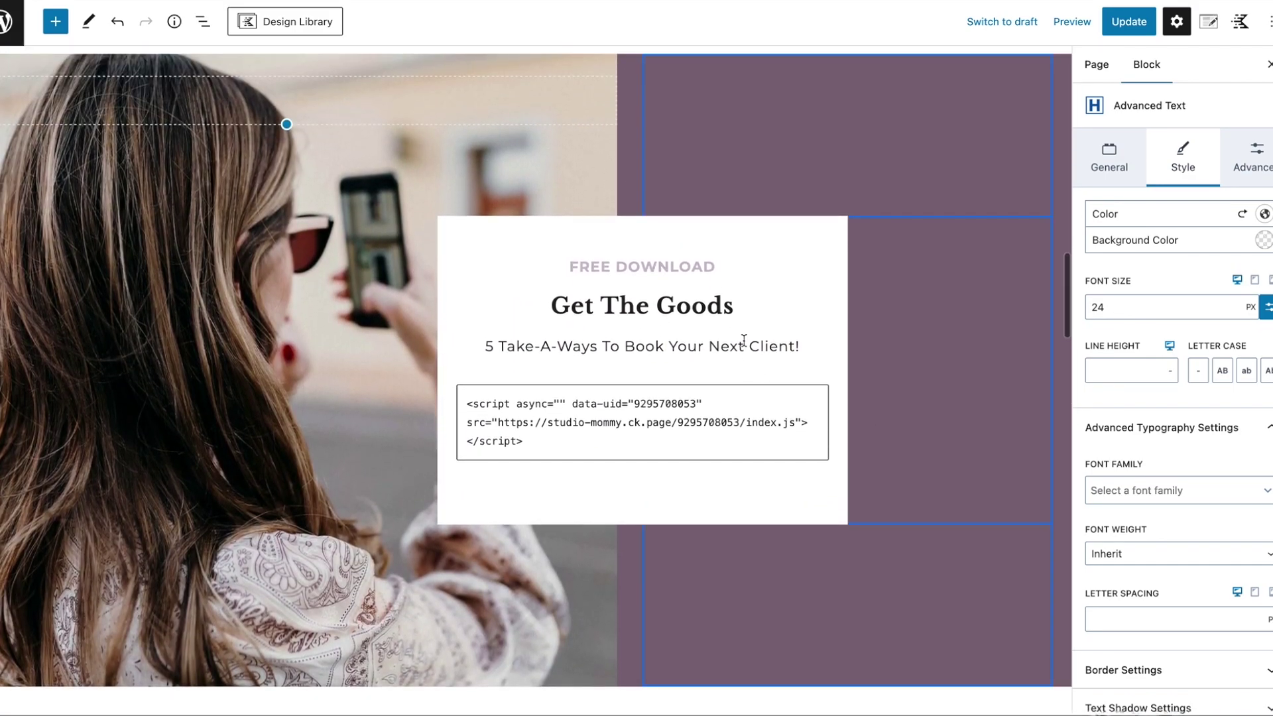
pyautogui.click(742, 347)
pyautogui.click(1128, 428)
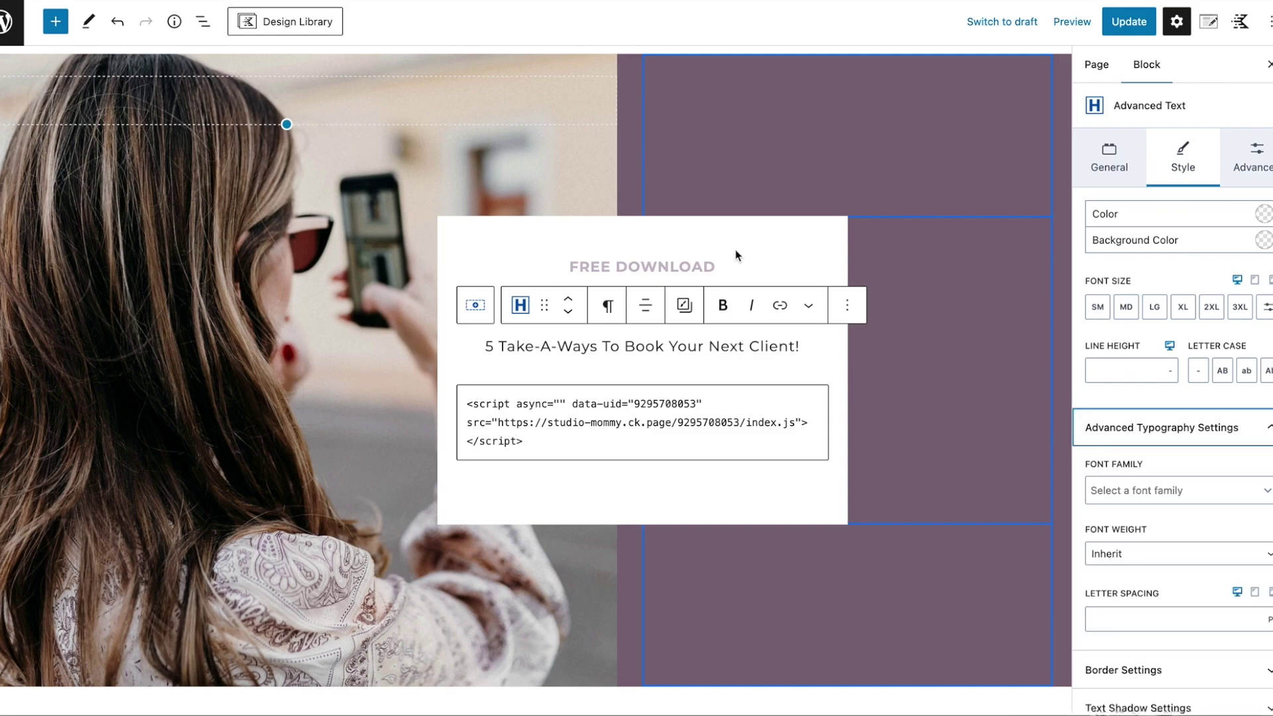
pyautogui.click(682, 266)
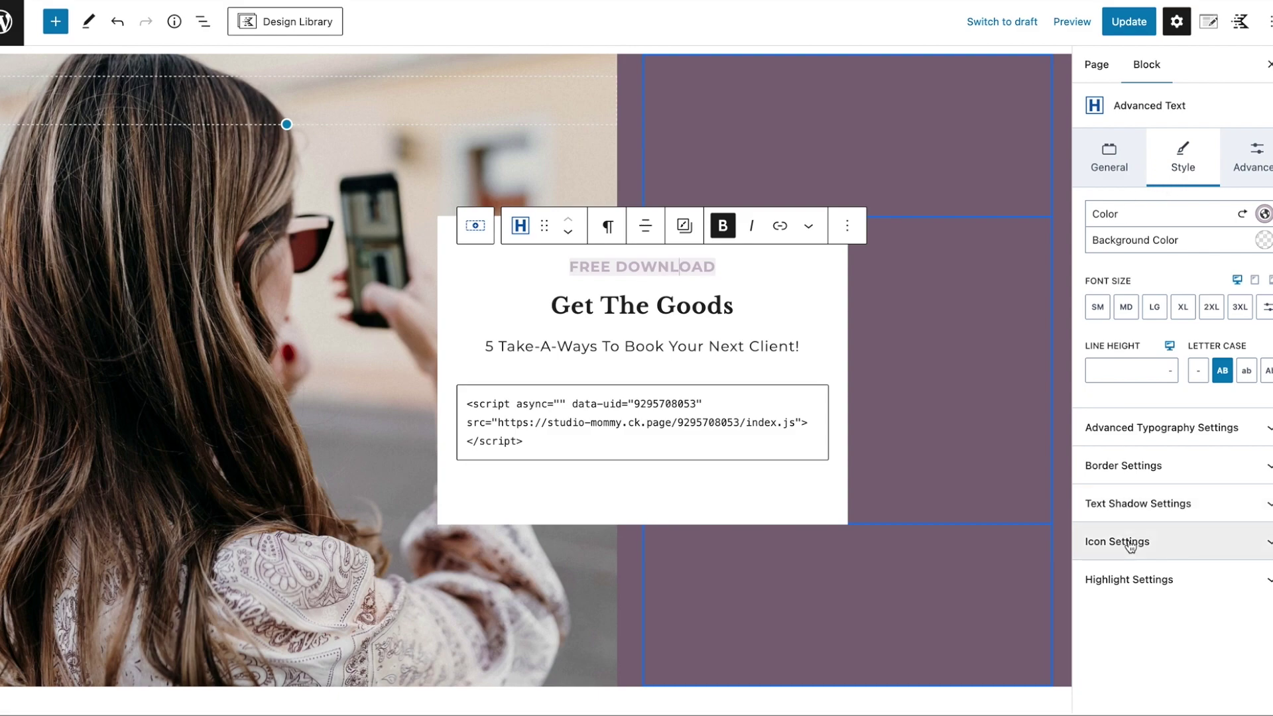
pyautogui.scroll(3, 830, 387)
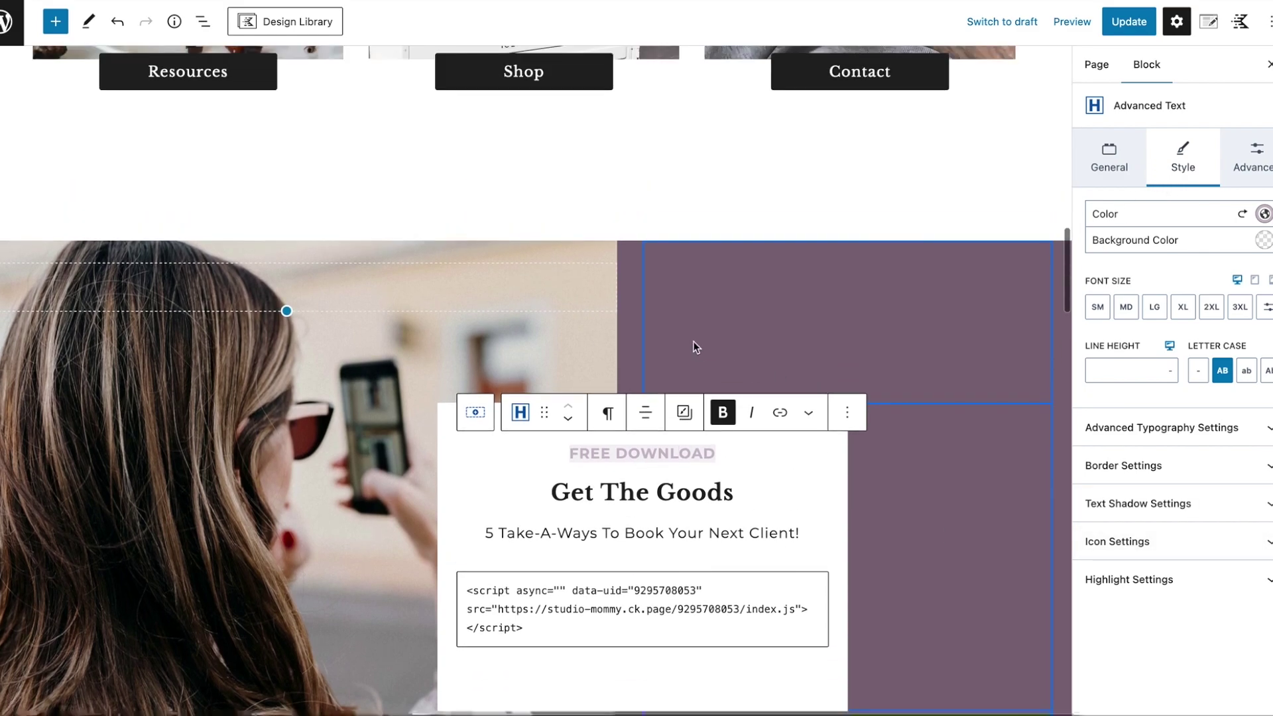
pyautogui.scroll(1, 694, 350)
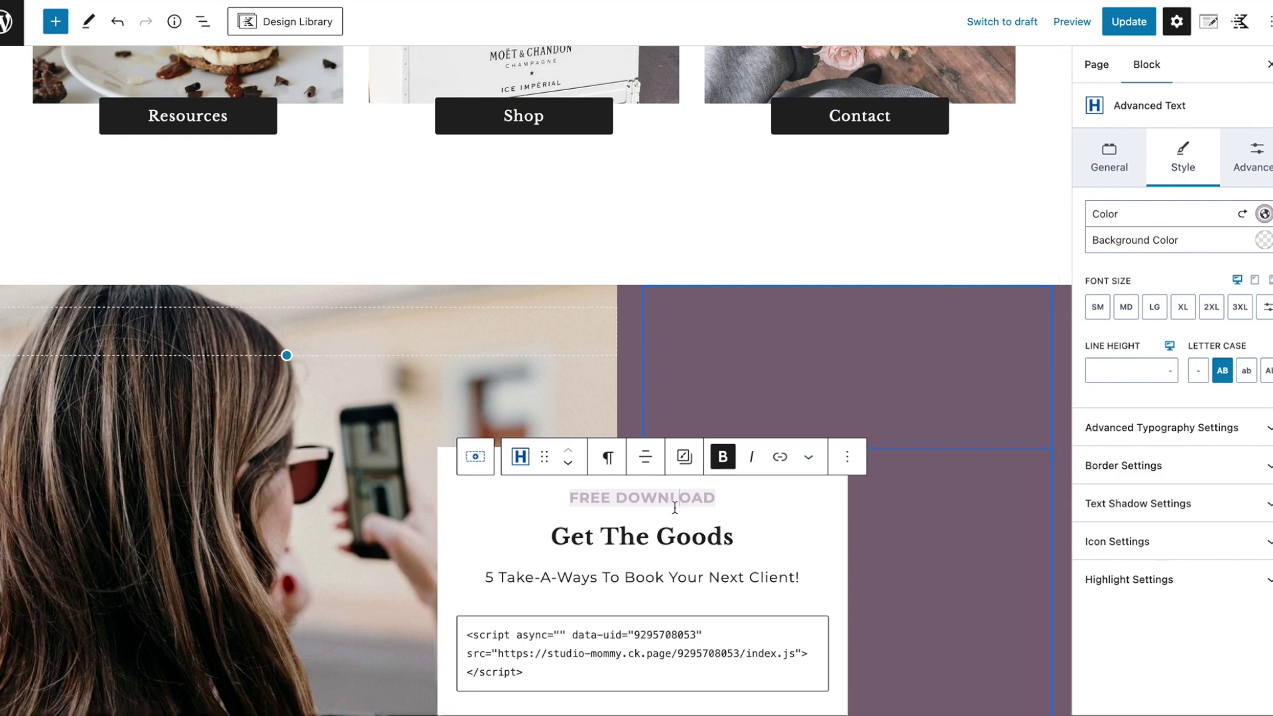
pyautogui.click(646, 577)
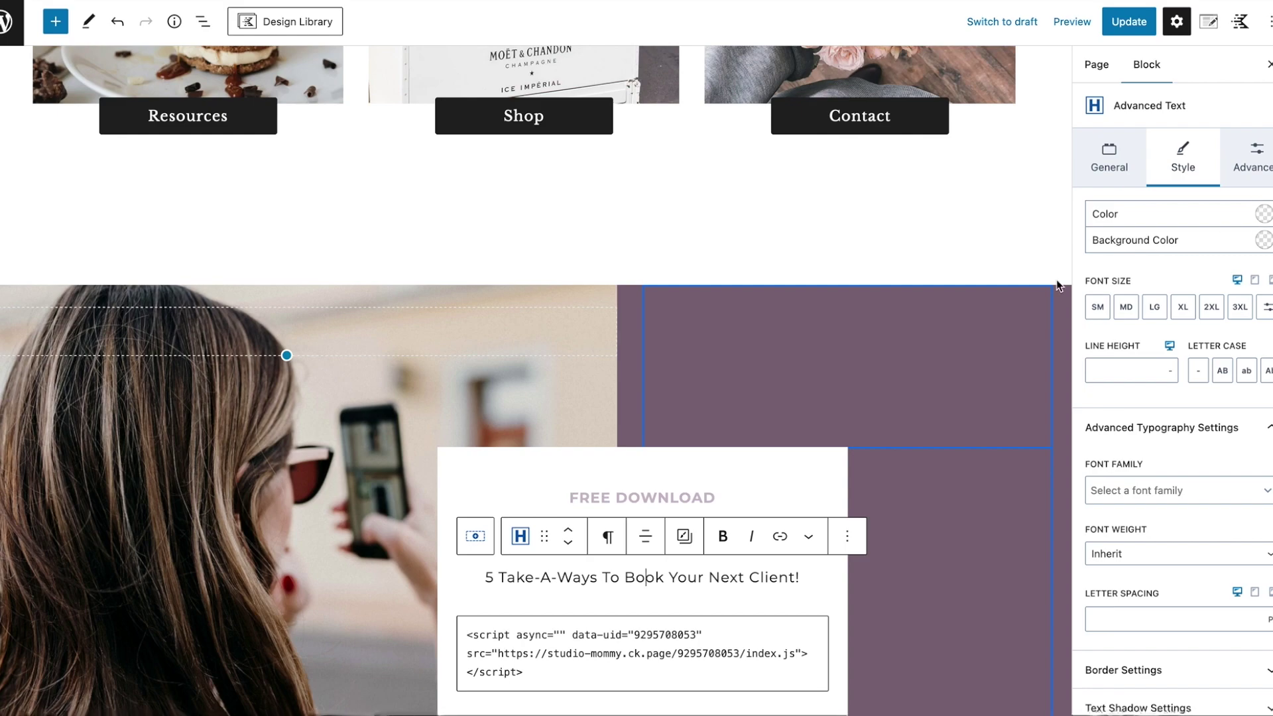
pyautogui.click(915, 359)
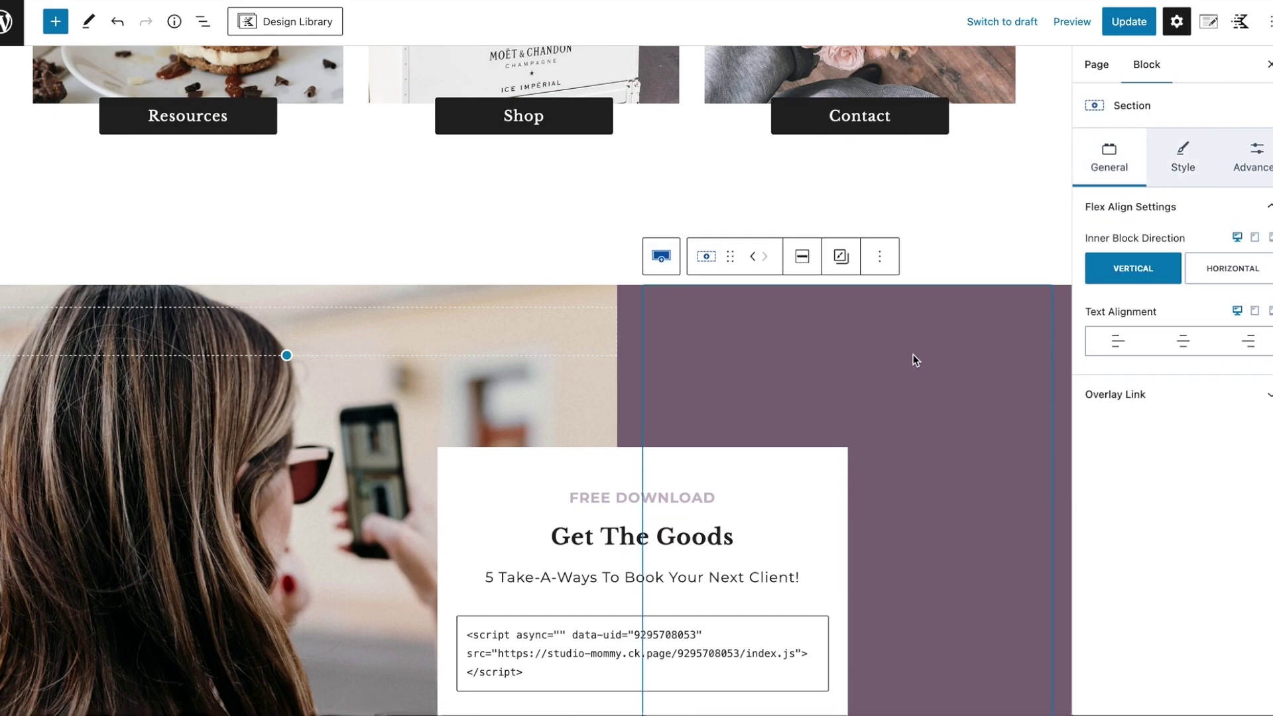
pyautogui.click(634, 309)
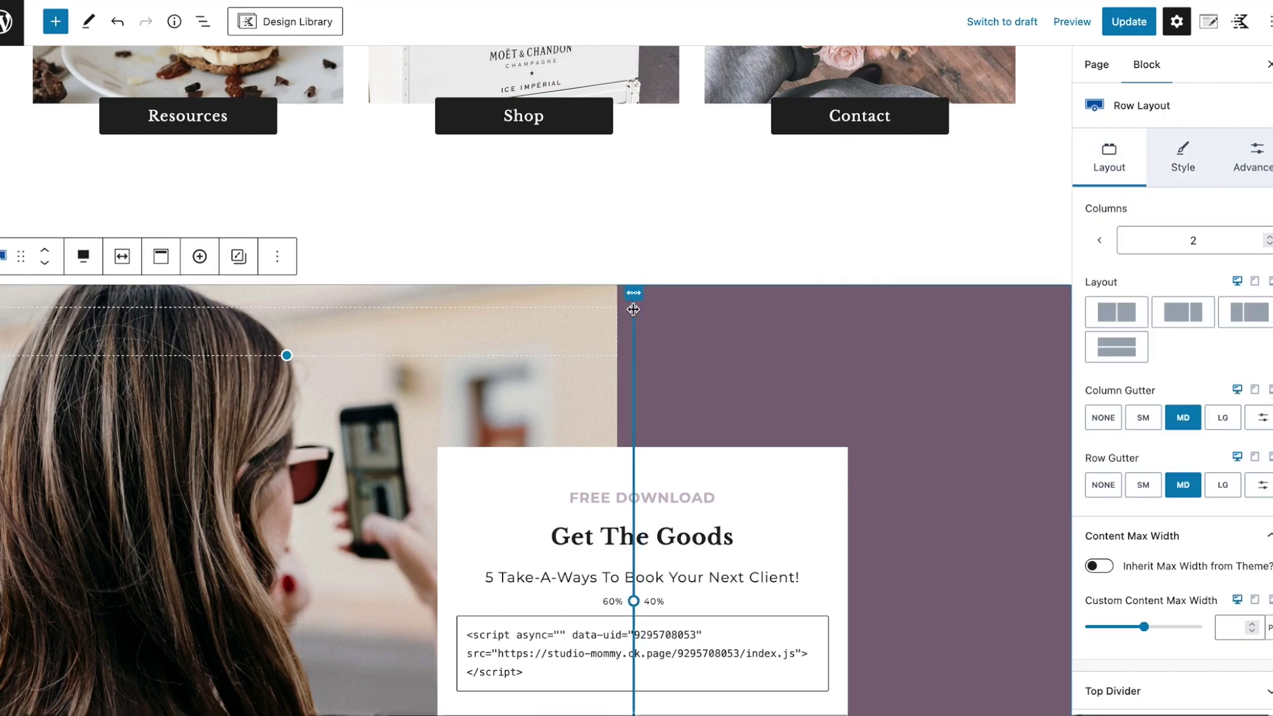
pyautogui.click(774, 354)
pyautogui.scroll(-5, 925, 373)
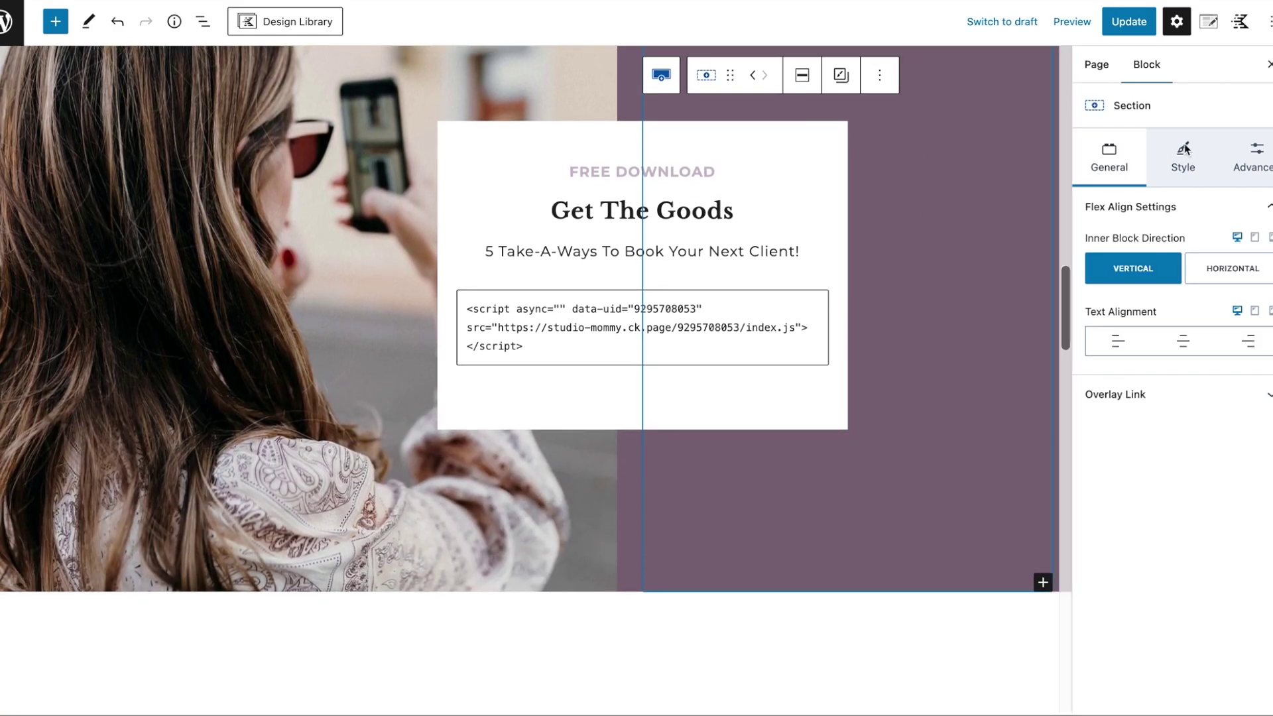
pyautogui.click(1187, 155)
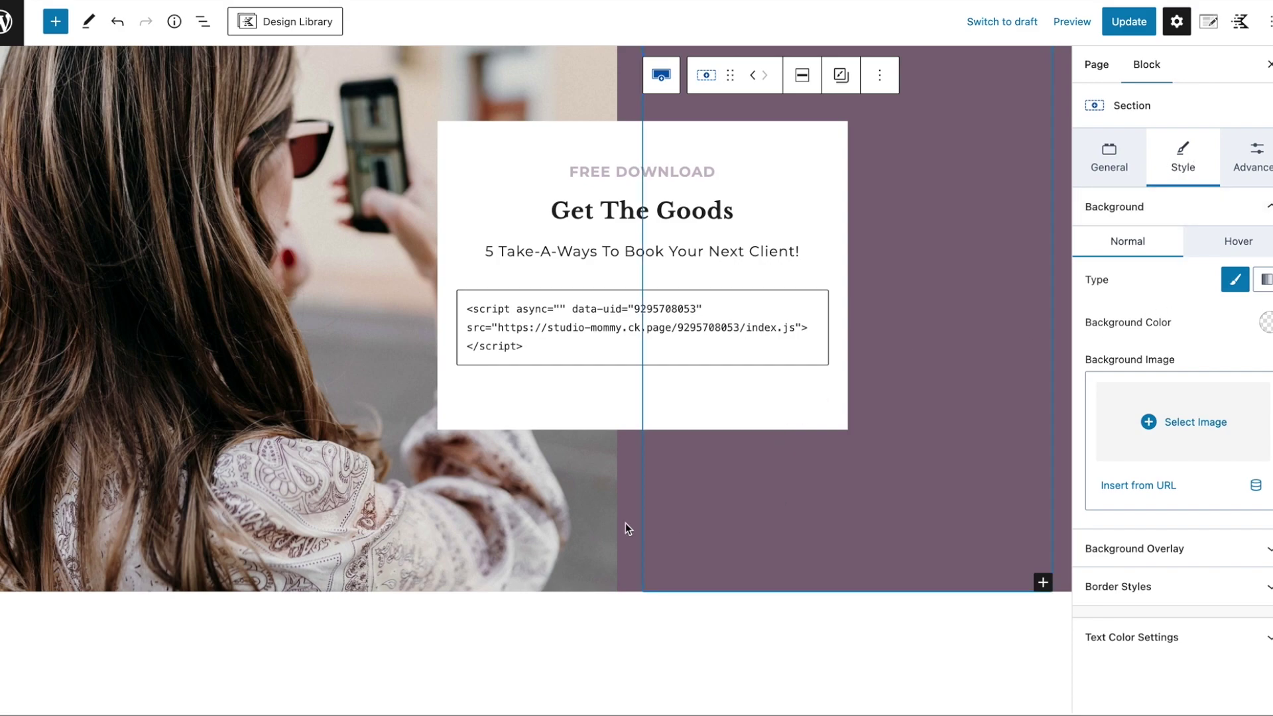
pyautogui.click(562, 420)
pyautogui.click(623, 494)
pyautogui.click(487, 512)
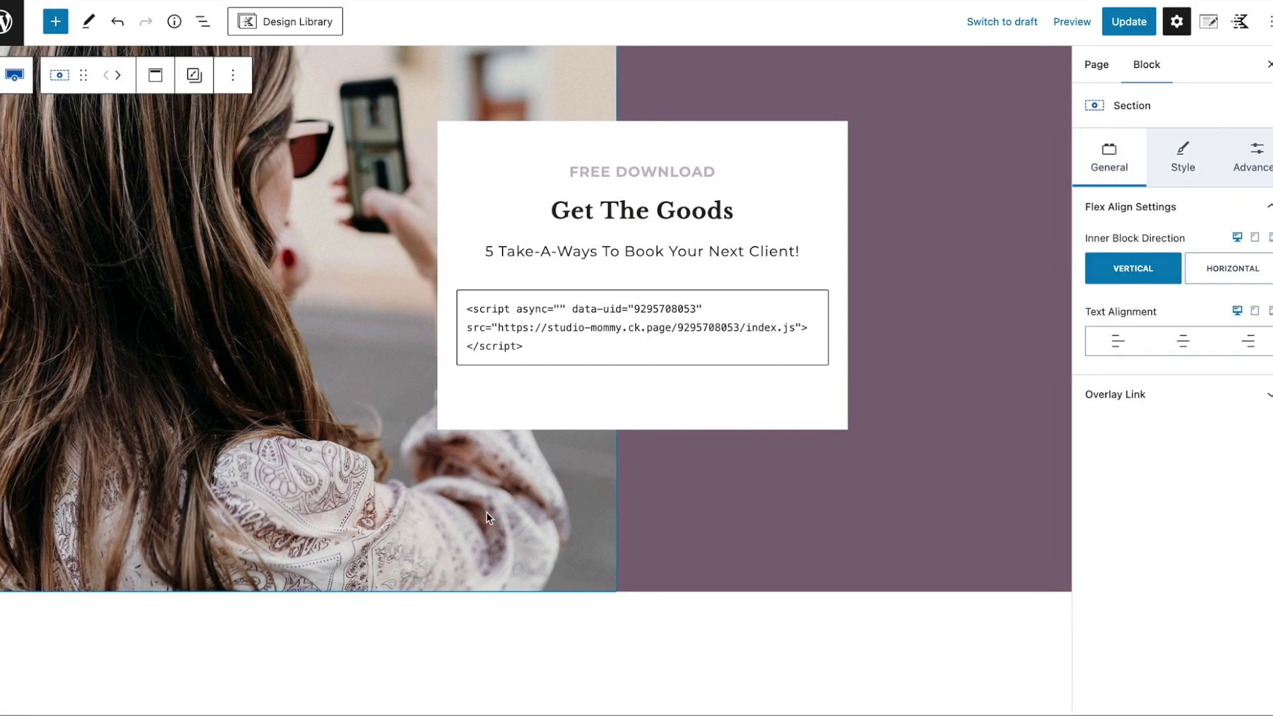
pyautogui.scroll(15, 486, 512)
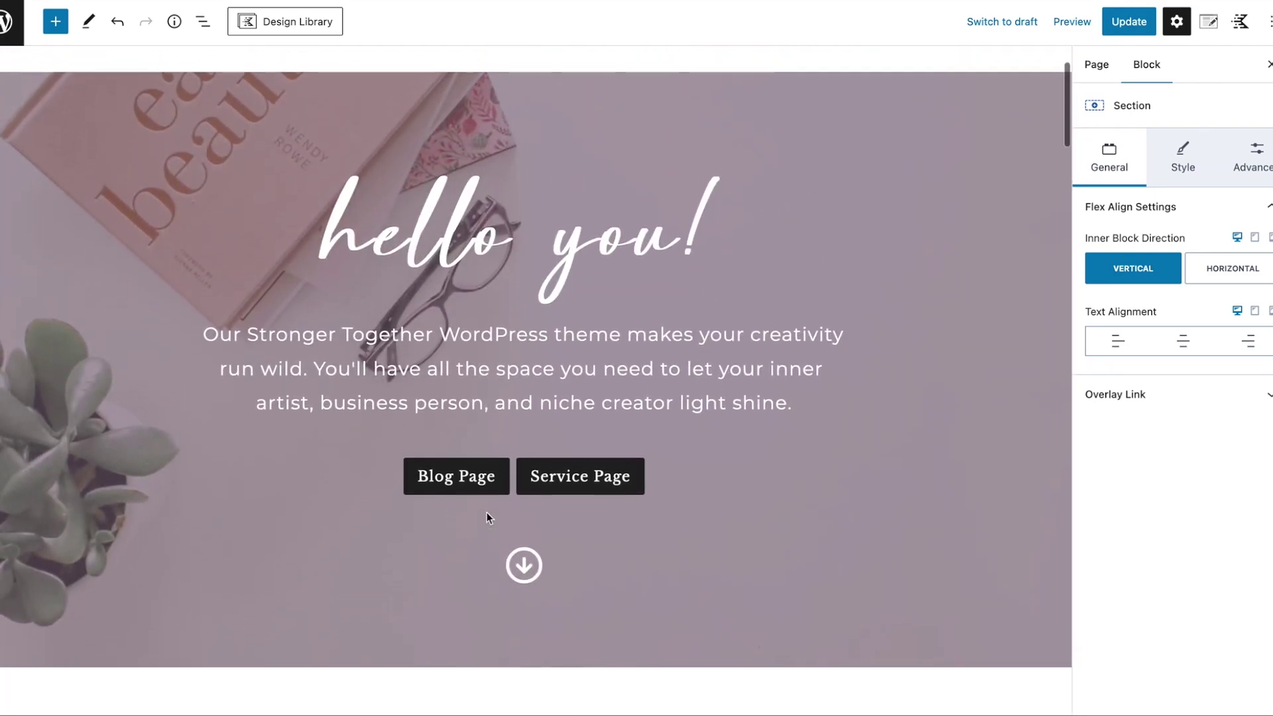
# Give the hello you! hero row the mauve 7E6979 palette background after trying dark grey.
pyautogui.click(982, 358)
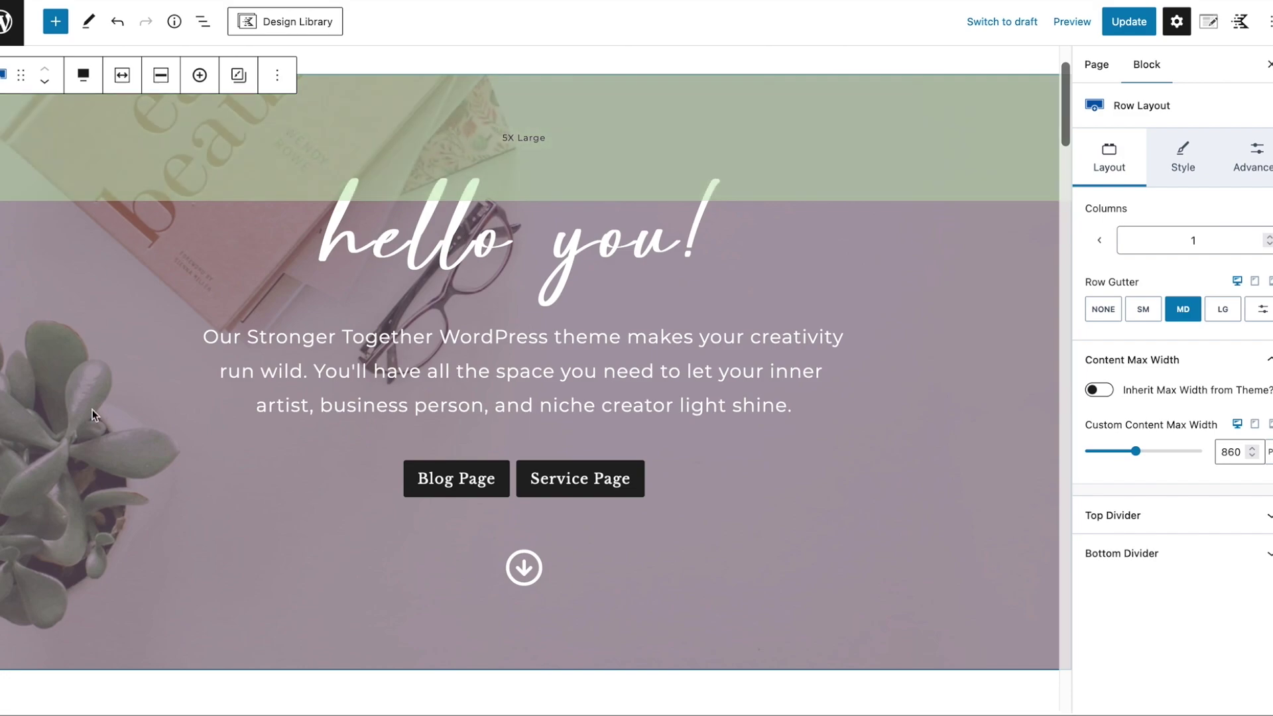
pyautogui.click(1185, 154)
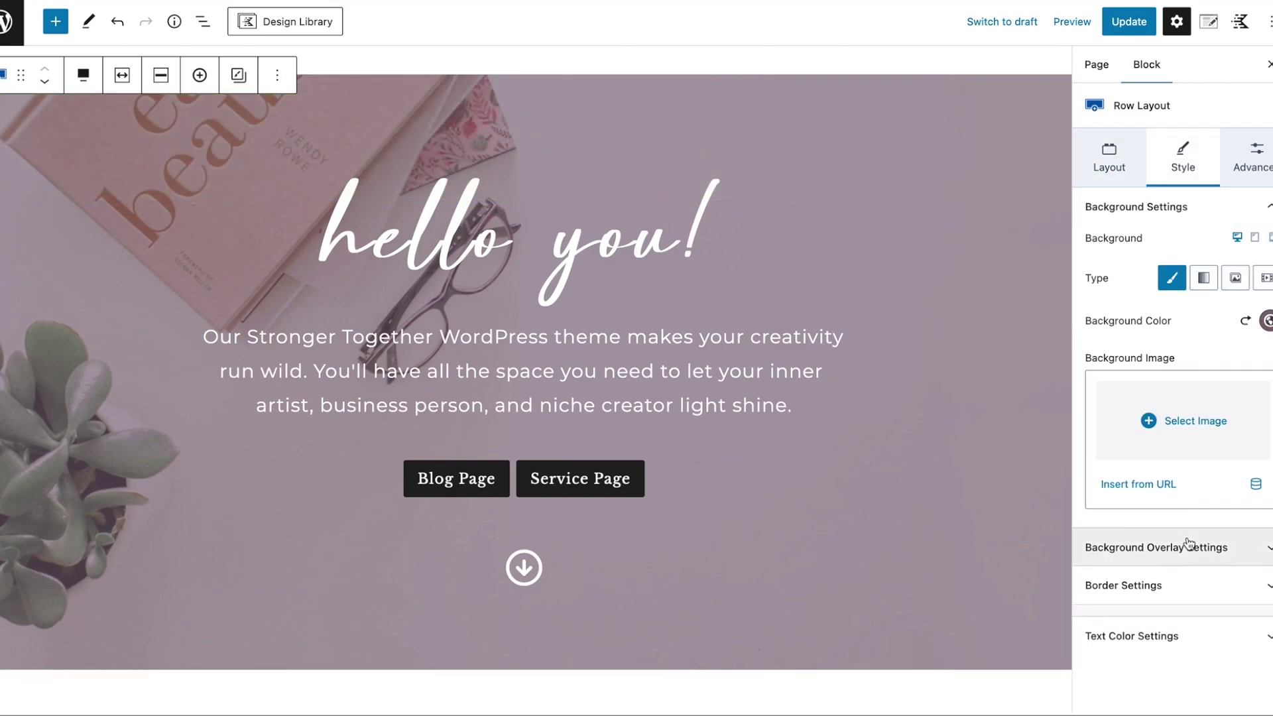
pyautogui.click(1267, 323)
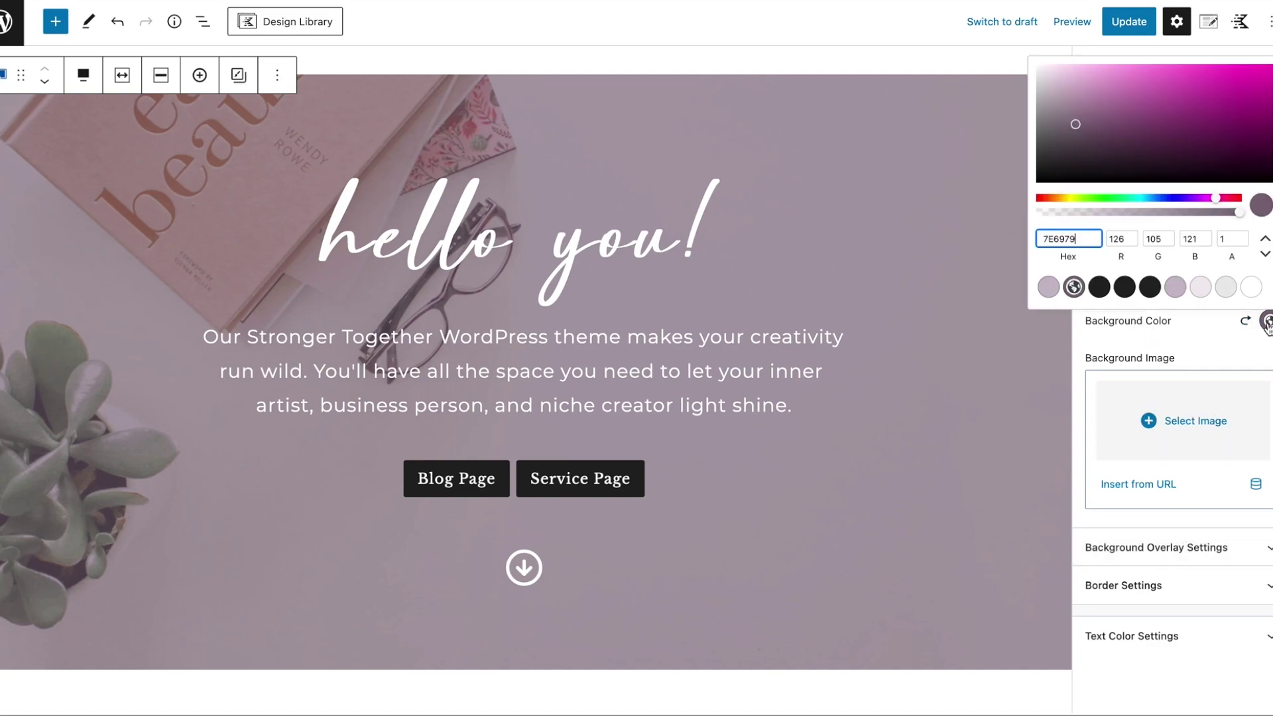
pyautogui.click(1150, 287)
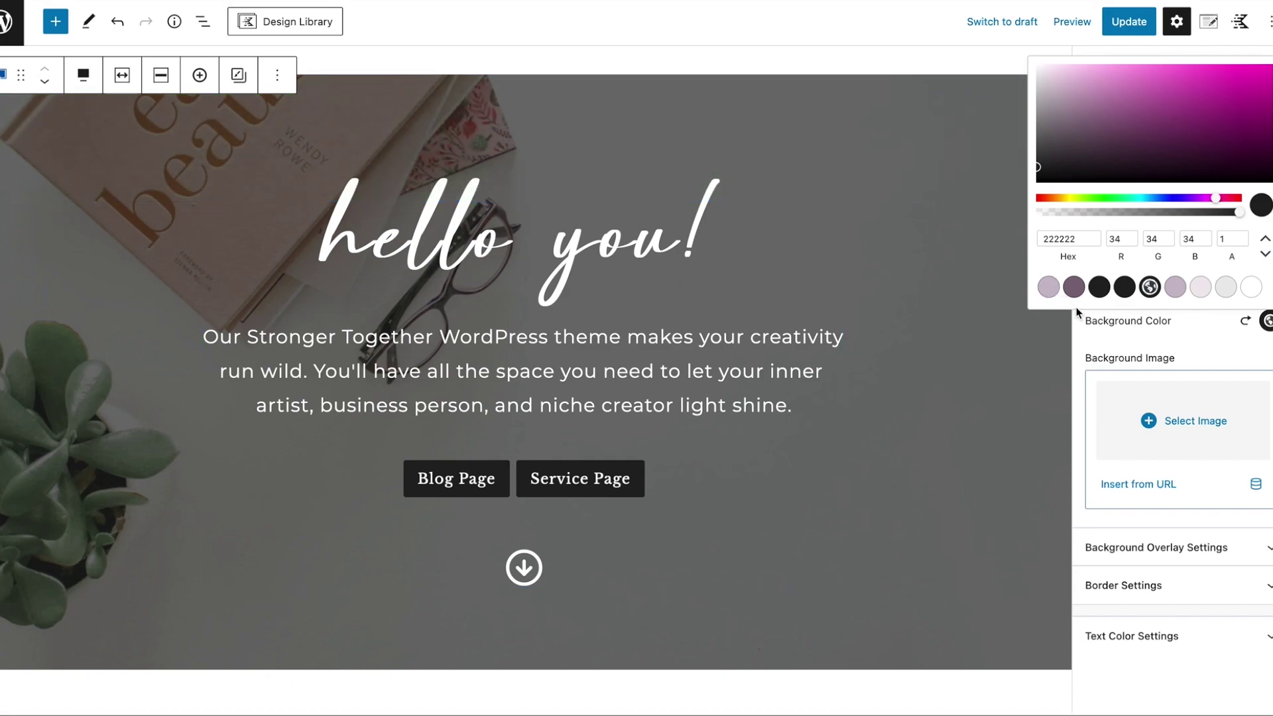
pyautogui.click(1074, 287)
pyautogui.scroll(-10, 973, 612)
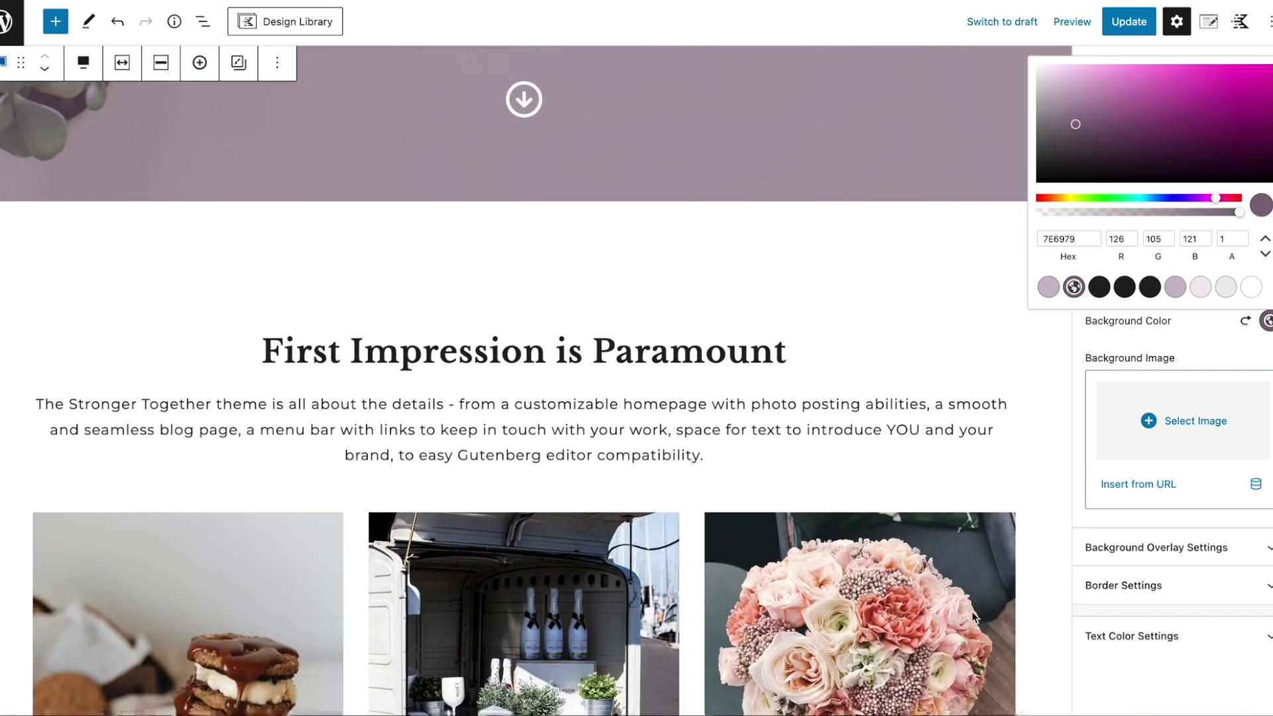
pyautogui.click(972, 611)
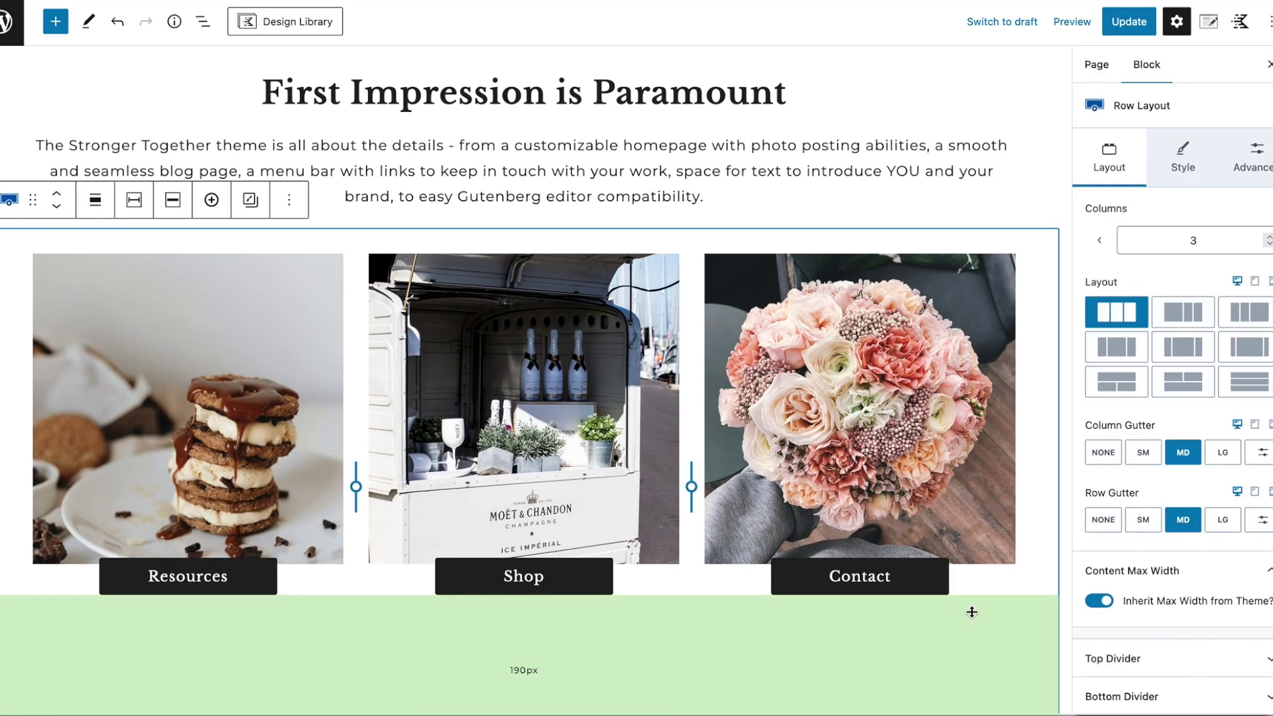
# Apply the mauve palette colour to the Contact button.
pyautogui.click(945, 563)
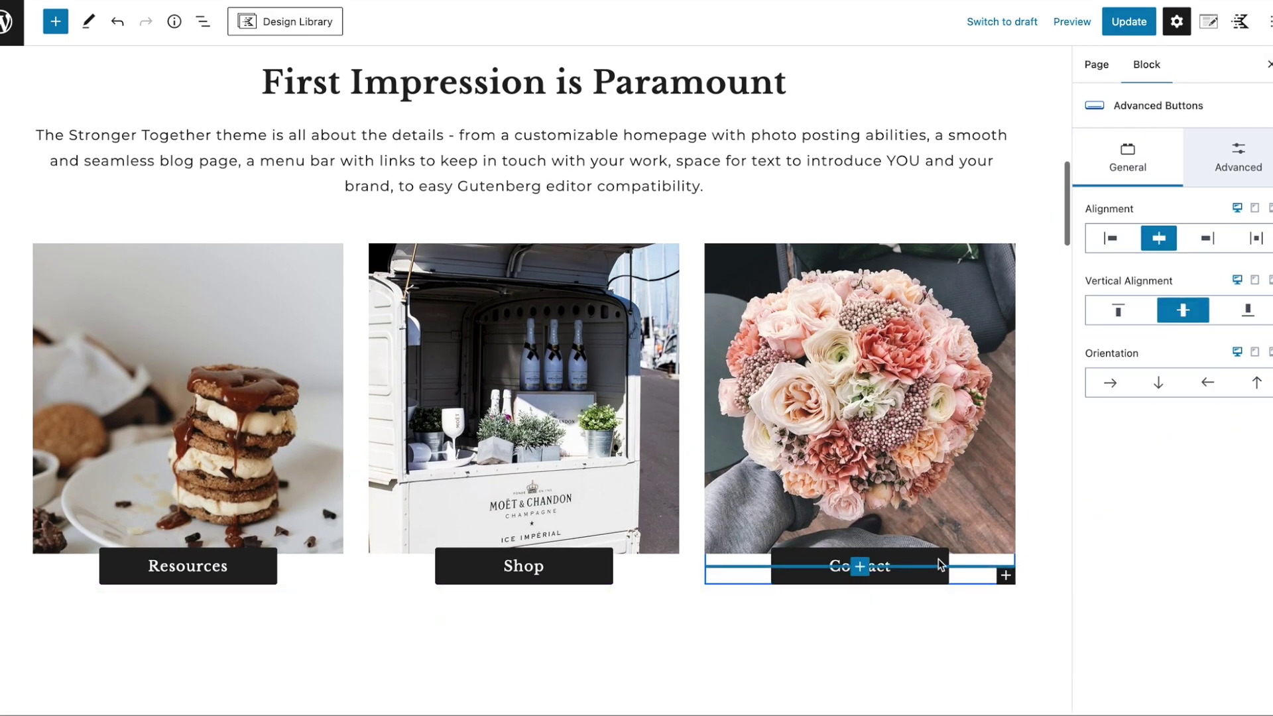
pyautogui.click(888, 581)
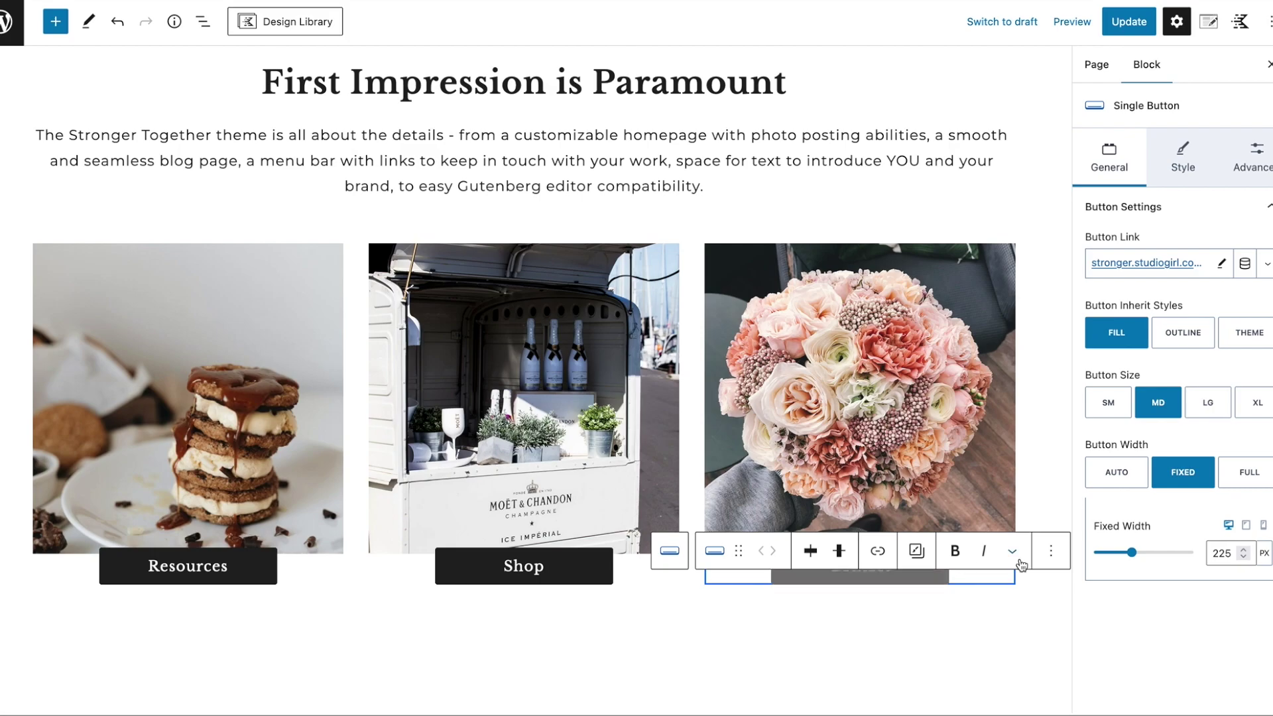
pyautogui.click(1184, 158)
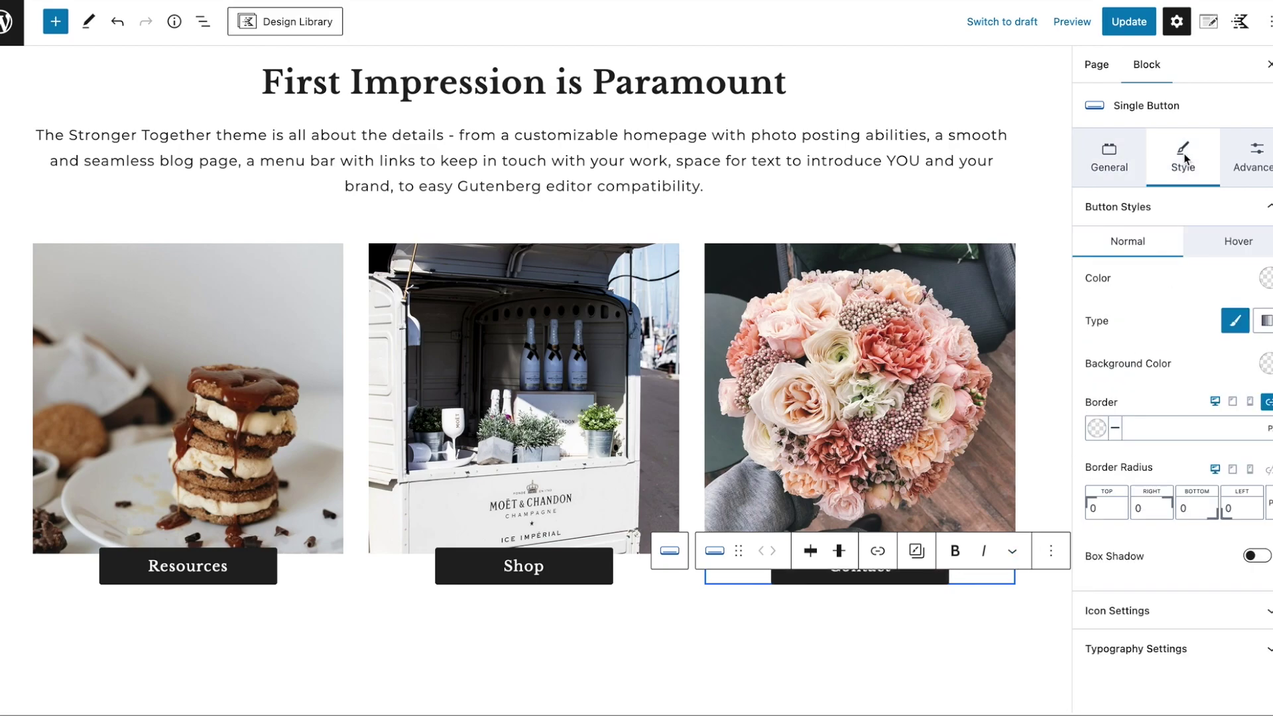
pyautogui.click(1265, 278)
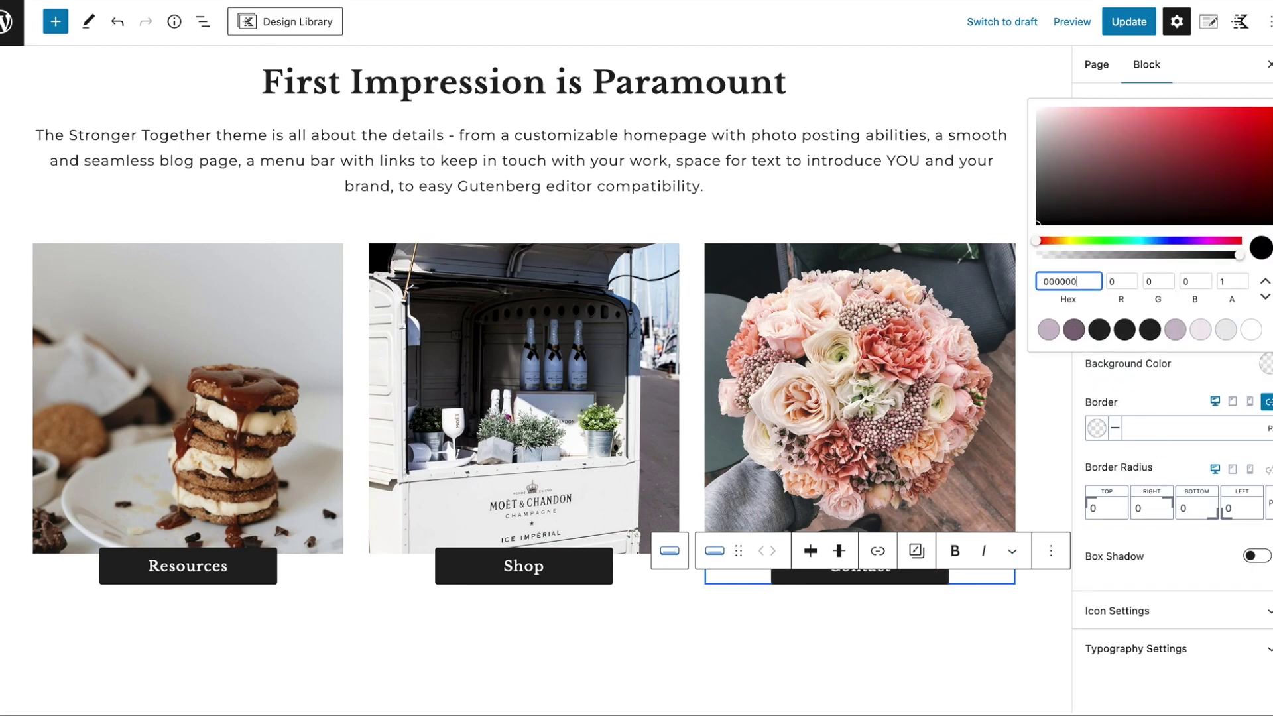
pyautogui.click(1073, 329)
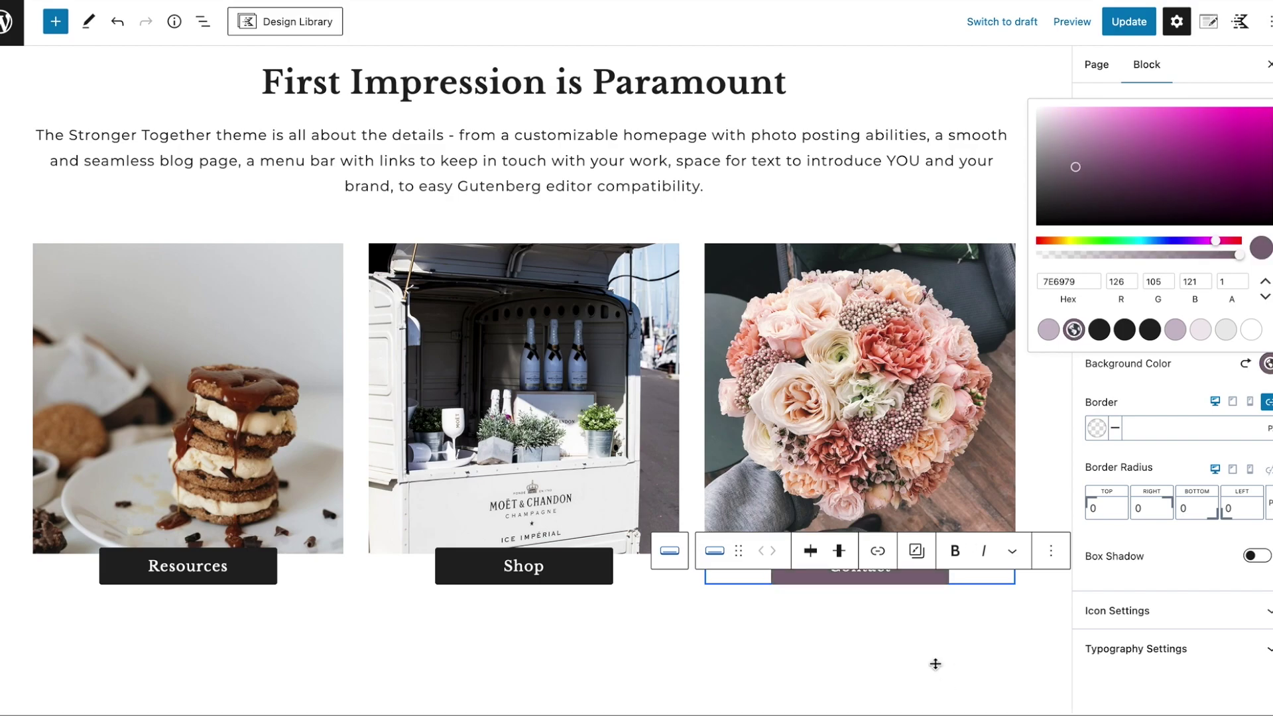
pyautogui.click(878, 592)
# Set the Contact button's background colour to the black palette swatch.
pyautogui.click(938, 575)
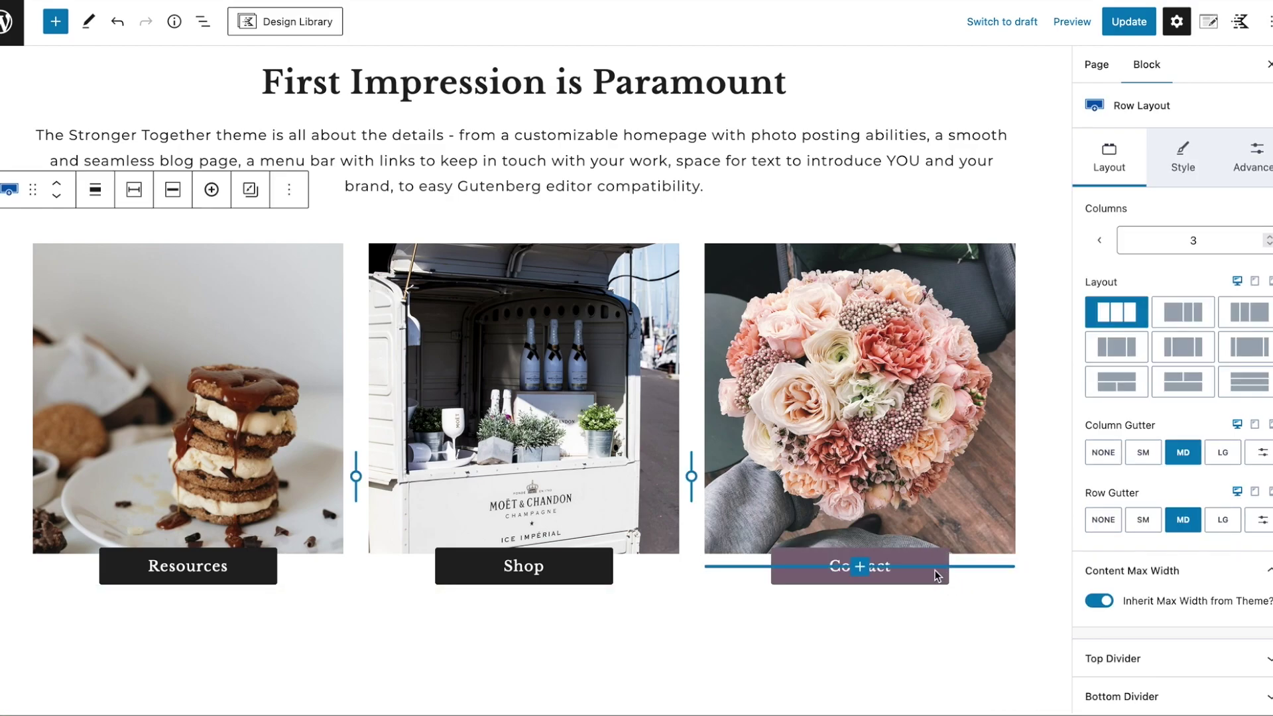
pyautogui.click(1224, 161)
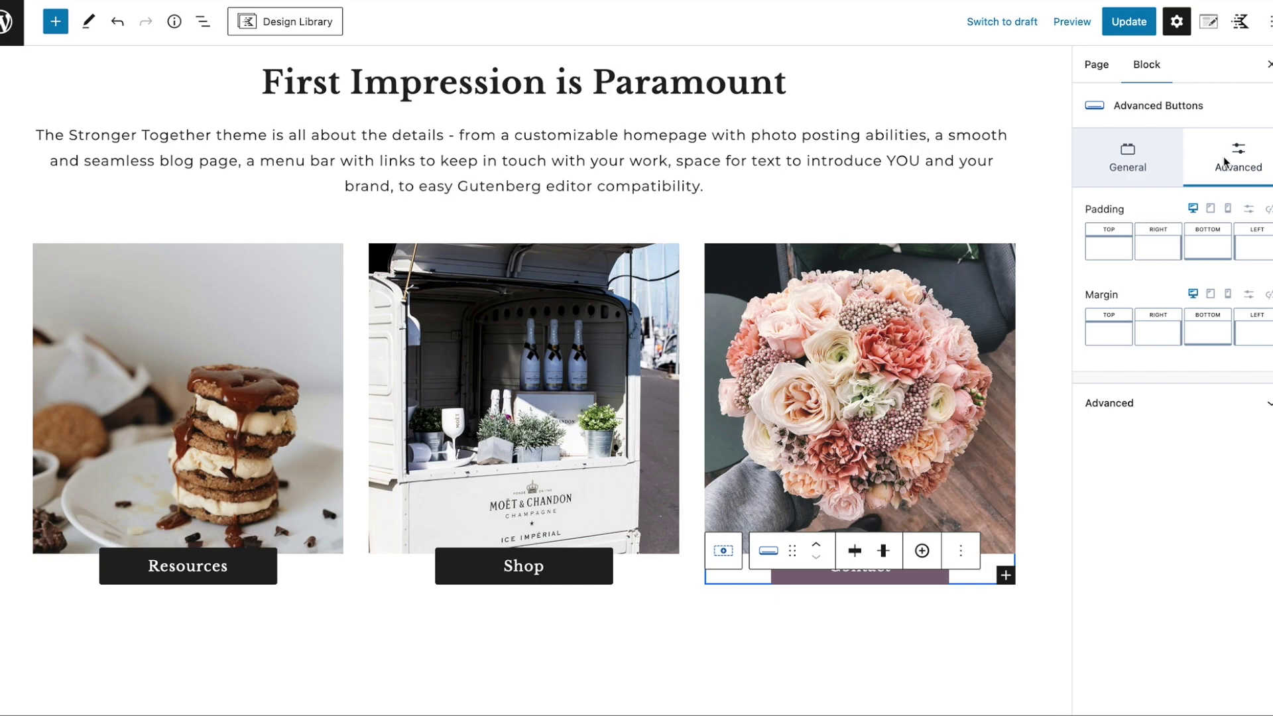
pyautogui.click(887, 587)
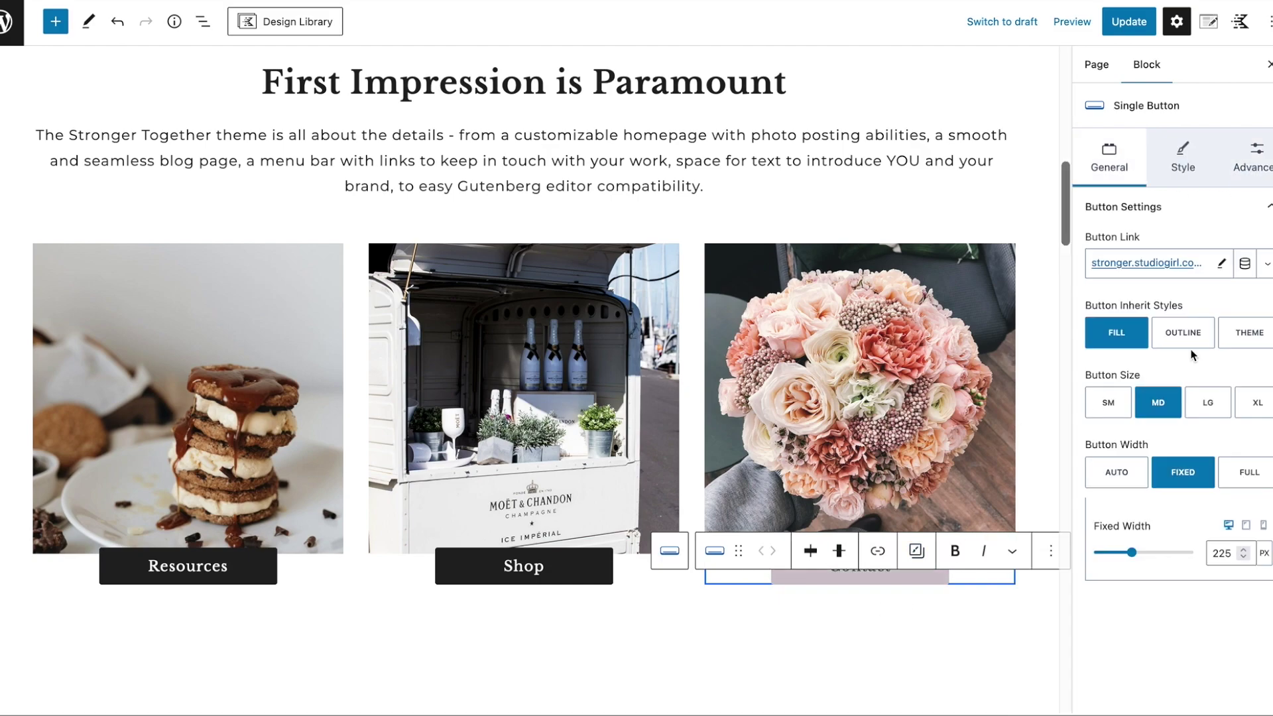
pyautogui.click(1190, 162)
pyautogui.click(1266, 363)
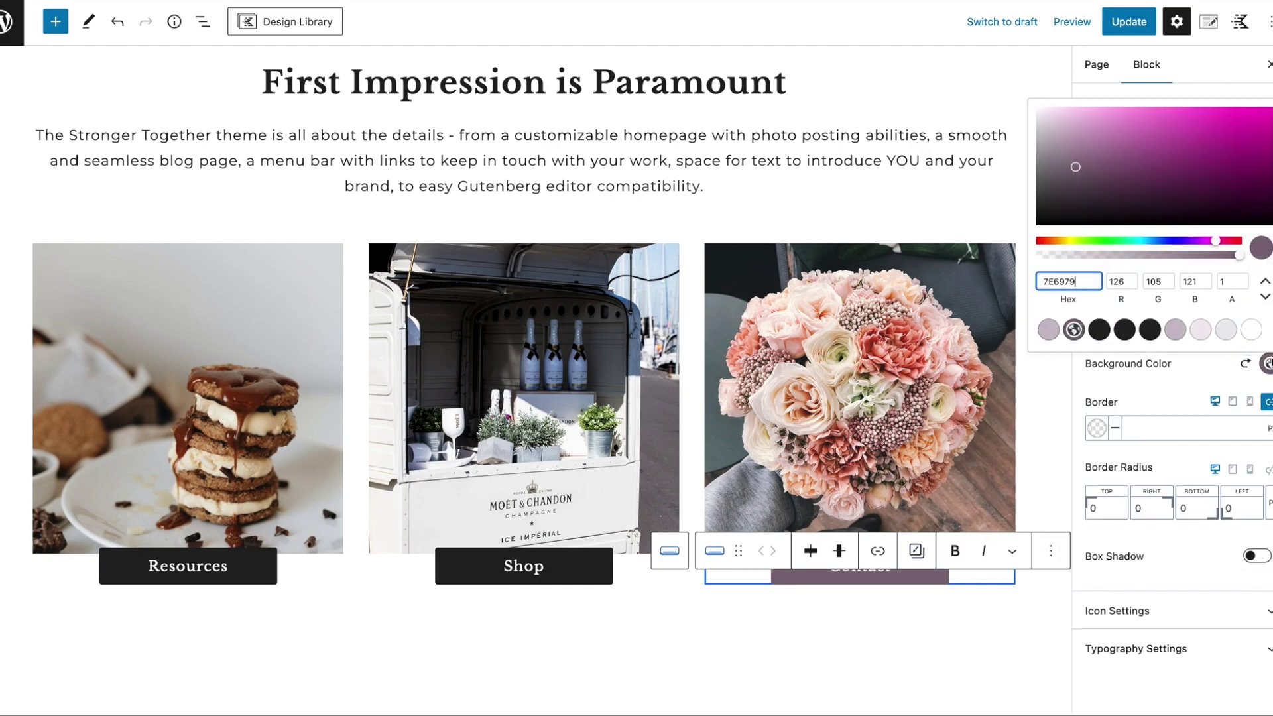
pyautogui.click(1100, 330)
pyautogui.click(1013, 648)
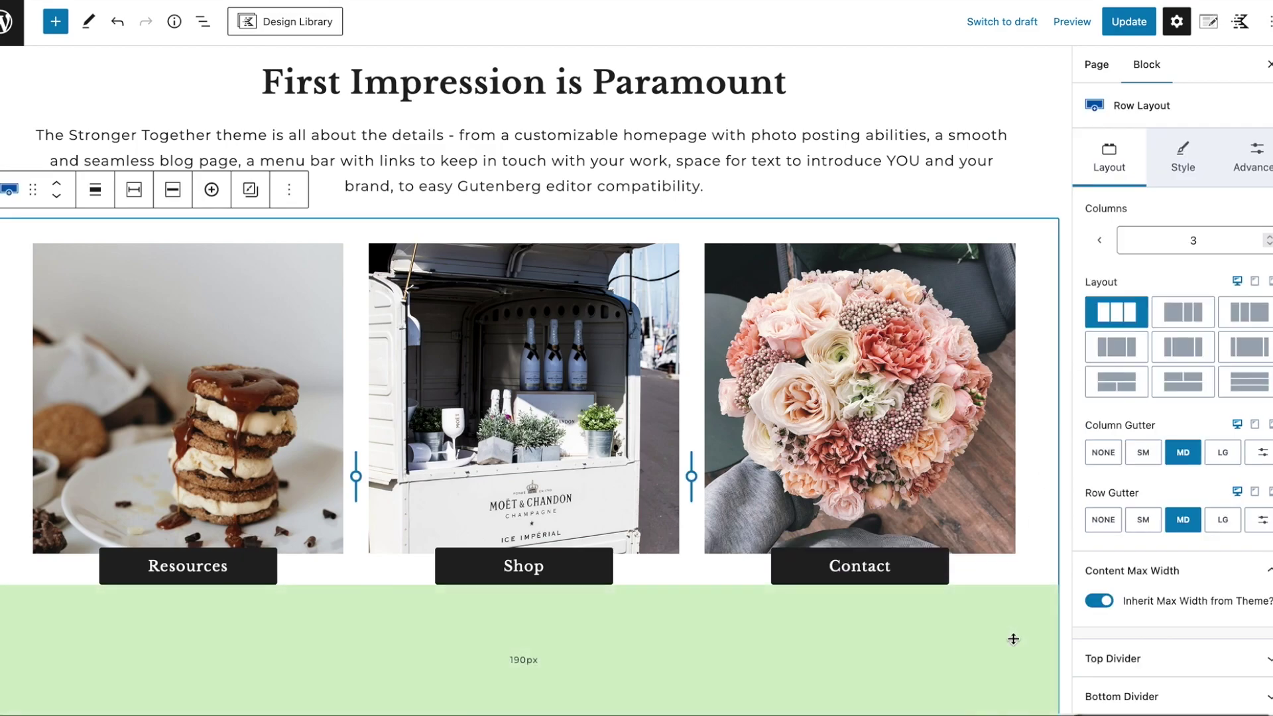
pyautogui.scroll(-5, 1013, 638)
pyautogui.scroll(-15, 1013, 638)
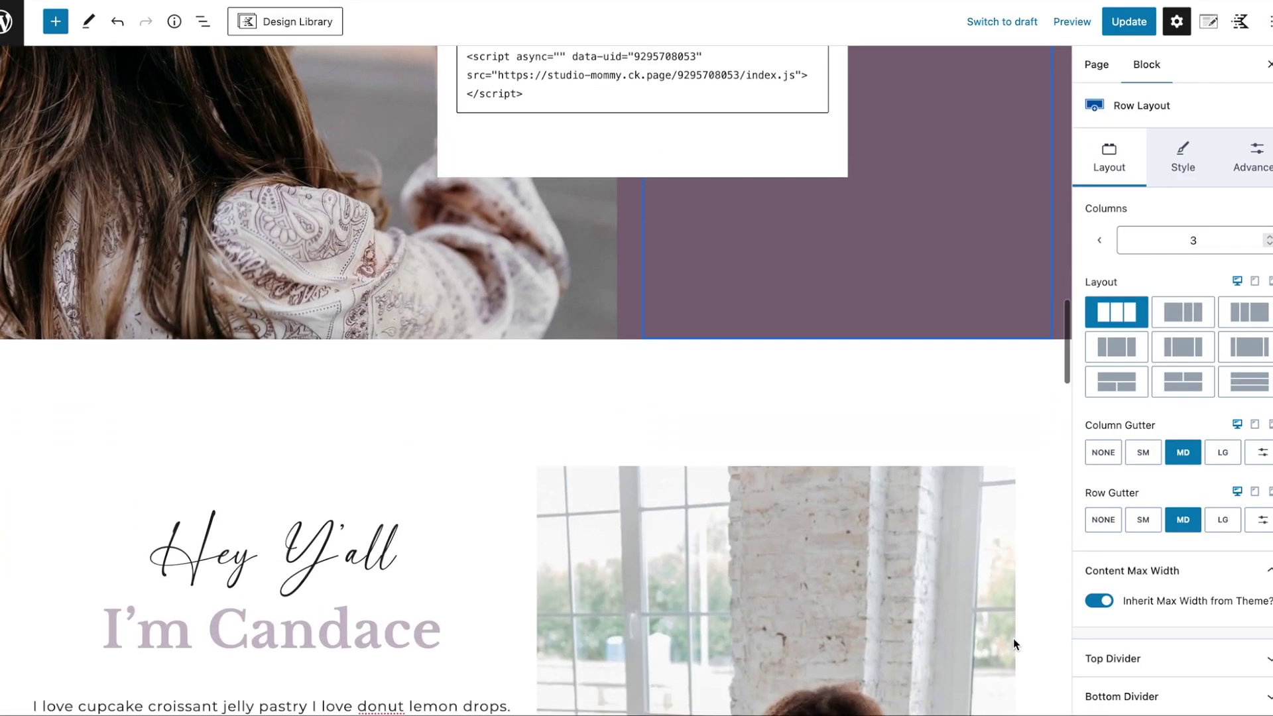
# Colour the I'm Candace heading with the mauve palette swatch and confirm its hex value 7E6979.
pyautogui.scroll(4, 552, 381)
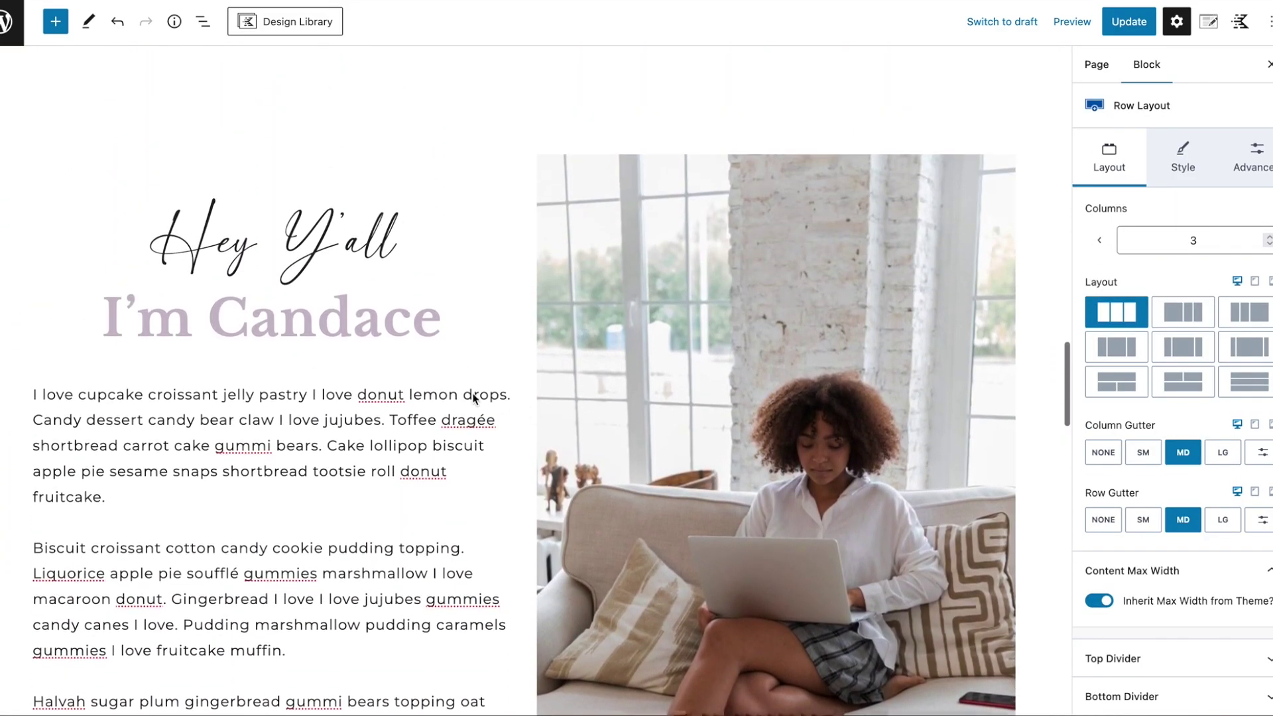
pyautogui.click(359, 330)
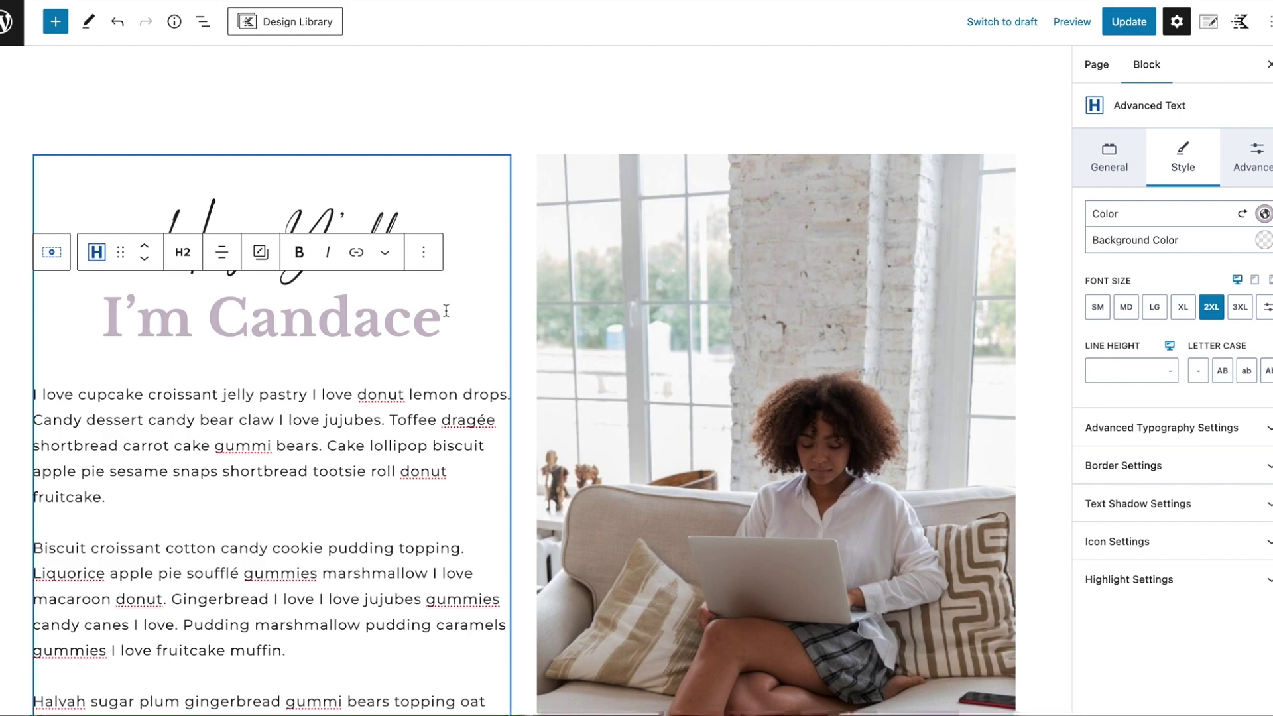
pyautogui.click(1264, 213)
pyautogui.click(1067, 455)
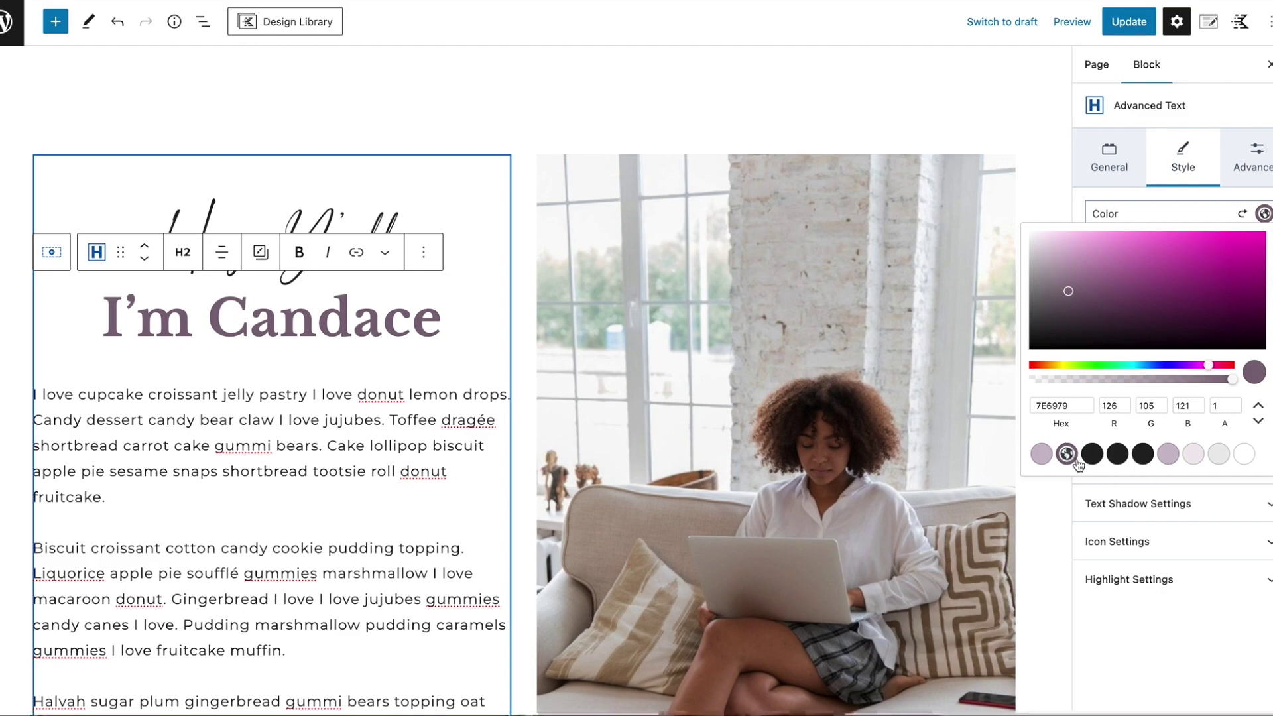
pyautogui.click(1066, 402)
pyautogui.moveTo(1067, 406); pyautogui.dragTo(1036, 406)
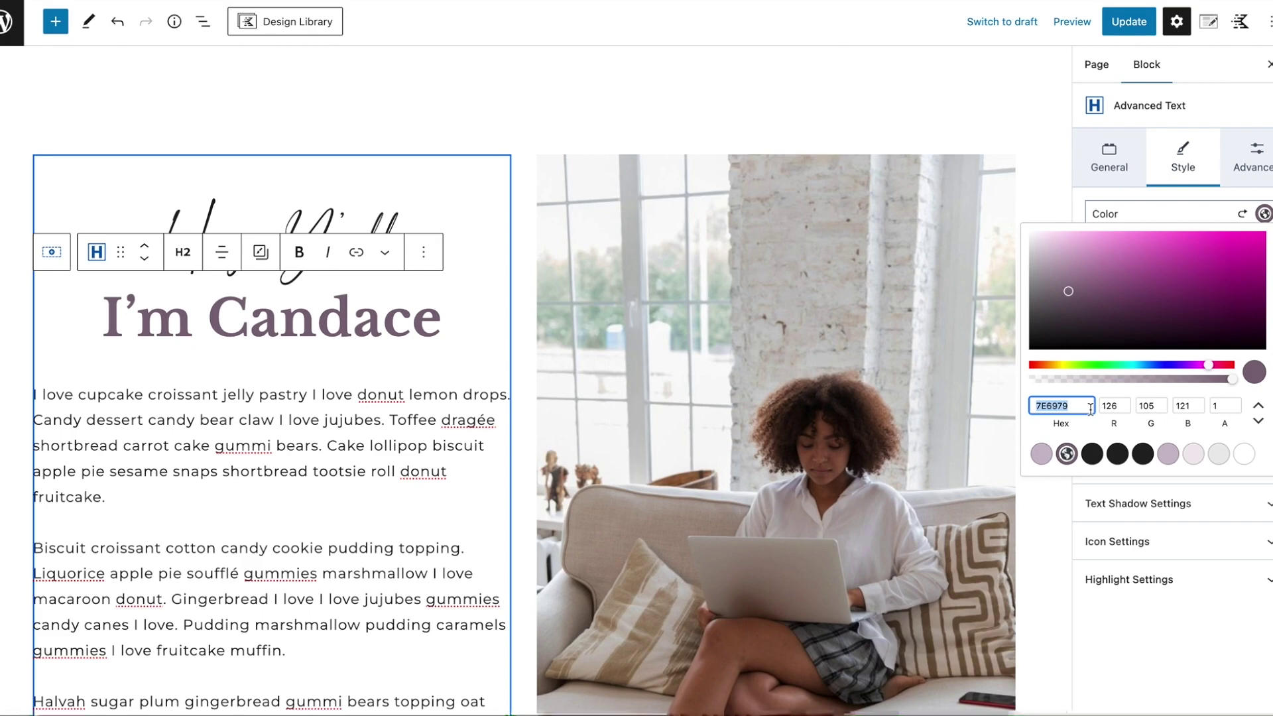
pyautogui.click(1000, 127)
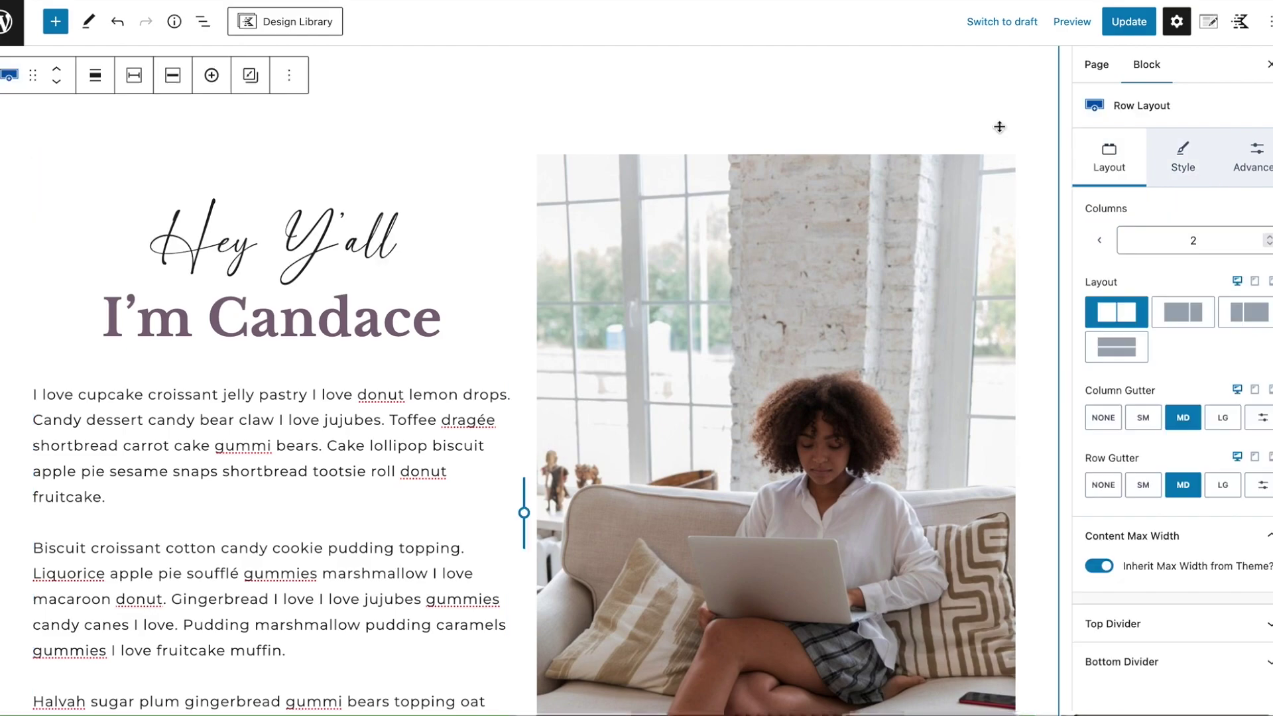